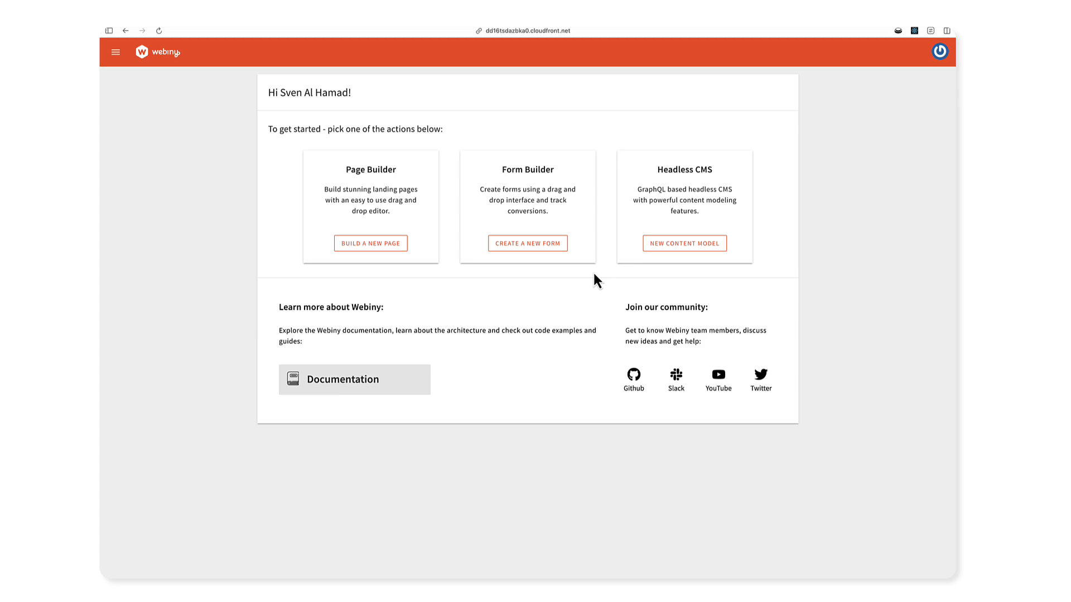
Switch to the terminal and run "yarn webiny info --env dev" to look up the dev environment's URLs
{"action": "key", "text": "super+Tab"}
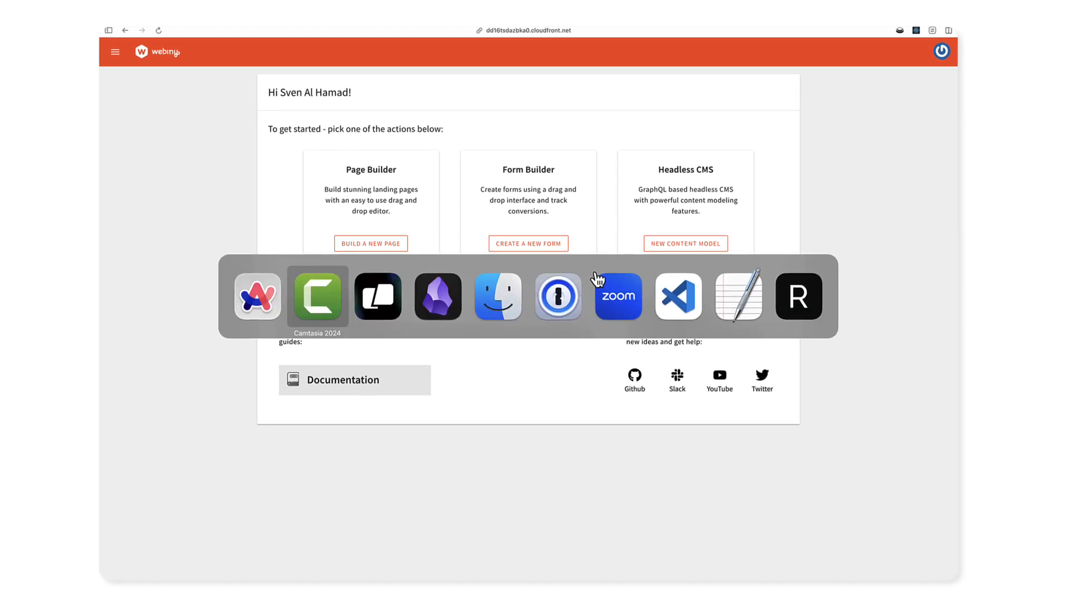
{"action": "key", "text": "super+Tab"}
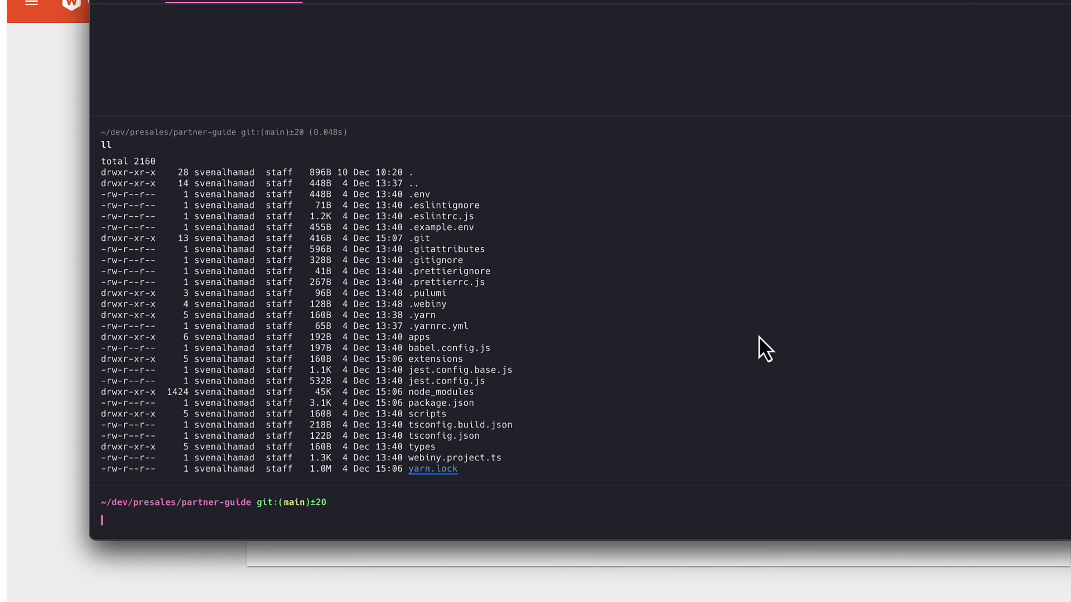
{"action": "type", "text": "yarn webiny info --env dev"}
{"action": "key", "text": "Return"}
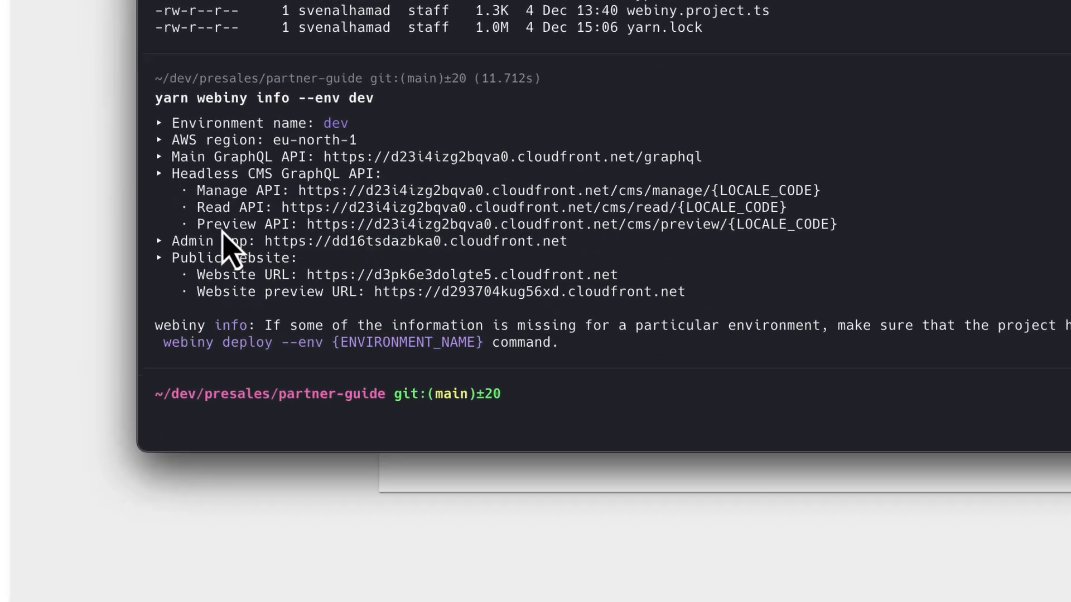
{"action": "left_click_drag", "start_coordinate": [112, 403], "coordinate": [138, 403]}
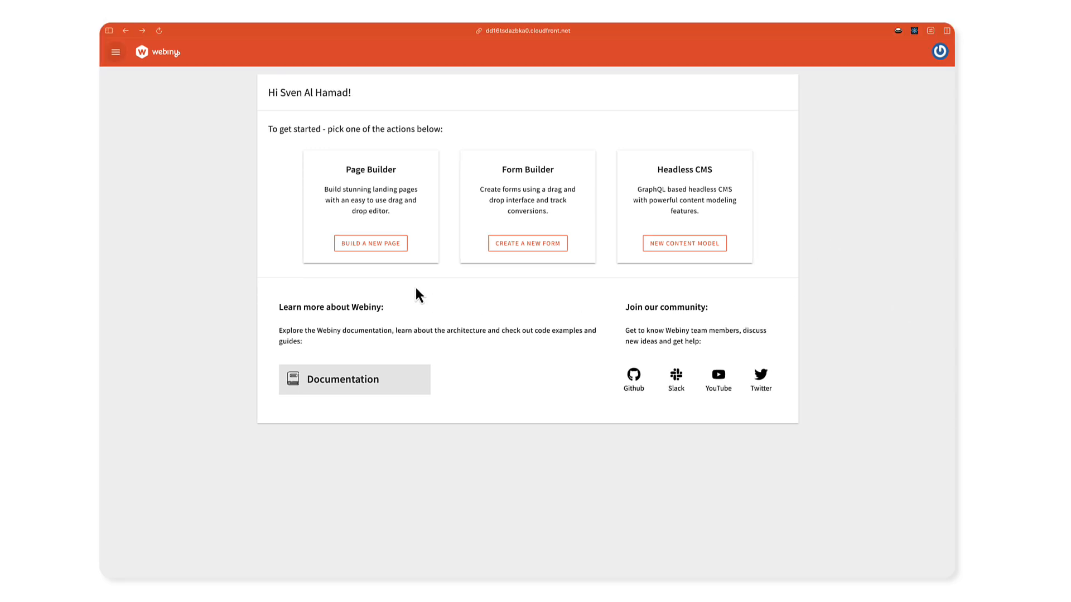
Open the Headless CMS content models list in the Webiny admin app
{"action": "left_click", "coordinate": [113, 50]}
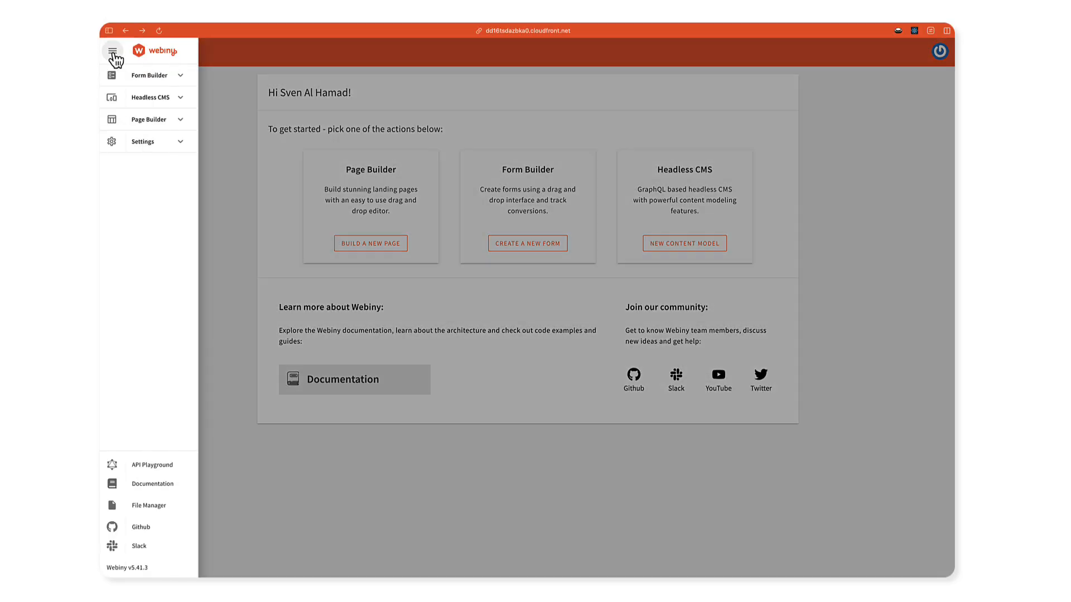
{"action": "left_click", "coordinate": [167, 99]}
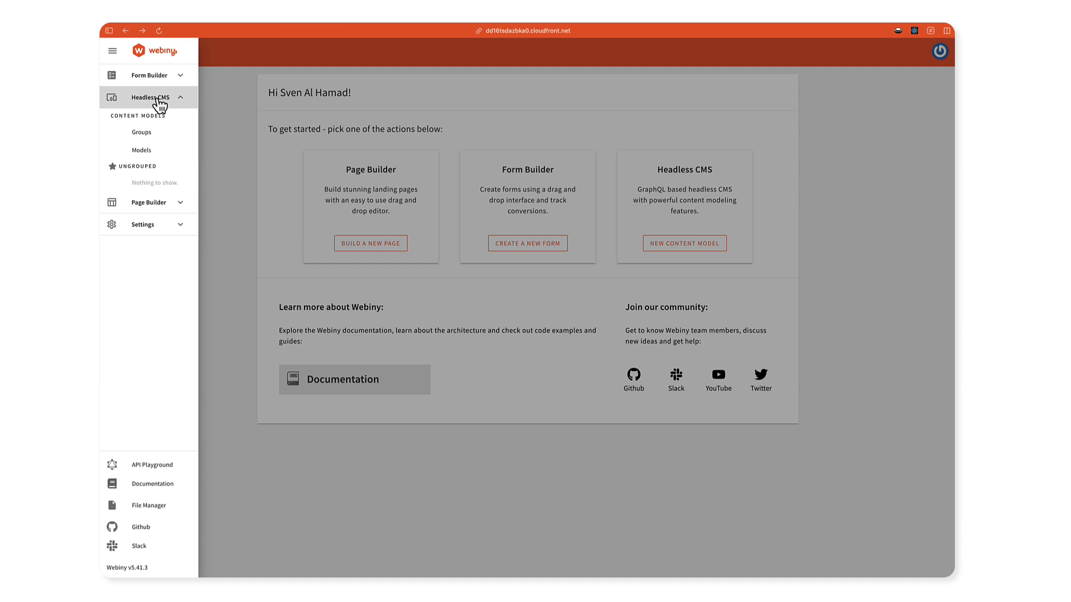
{"action": "left_click", "coordinate": [148, 151]}
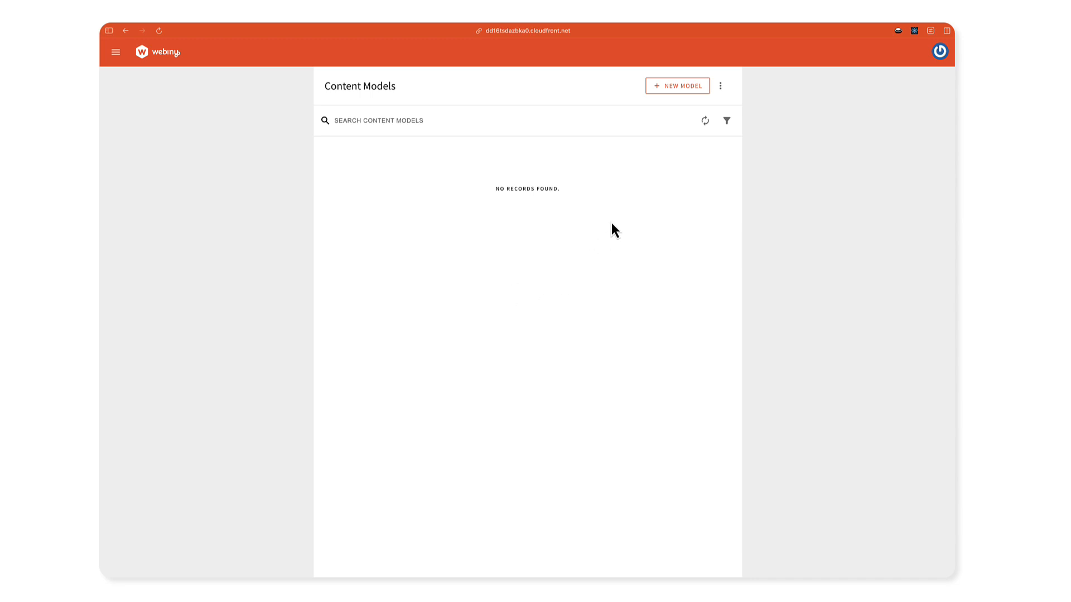
Start a new content model named Products with the singular API name Product
{"action": "left_click", "coordinate": [688, 89]}
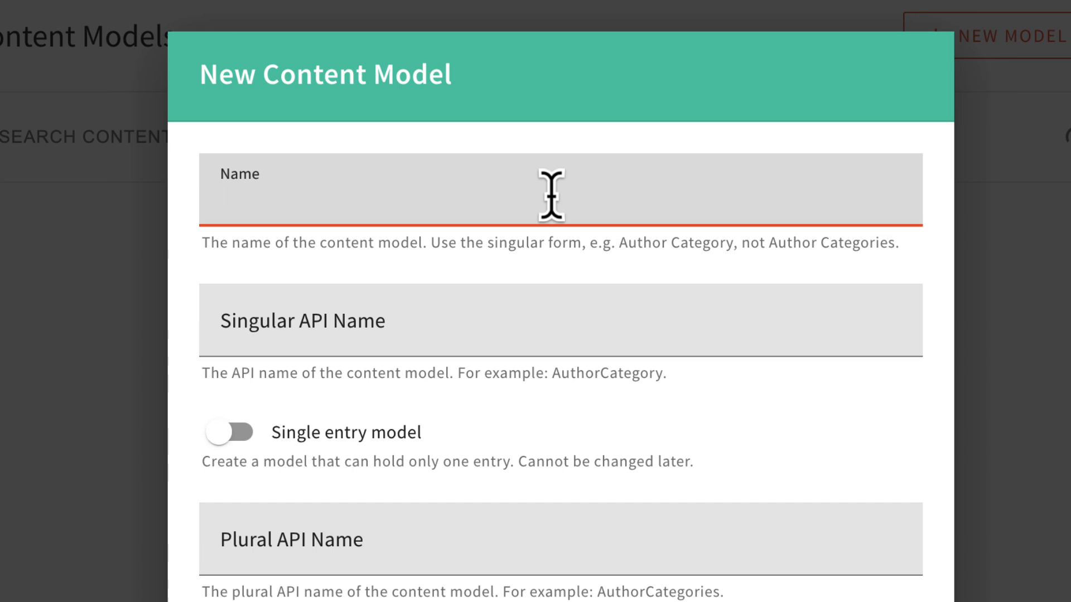
{"action": "type", "text": "Products"}
{"action": "key", "text": "Tab"}
{"action": "type", "text": "P"}
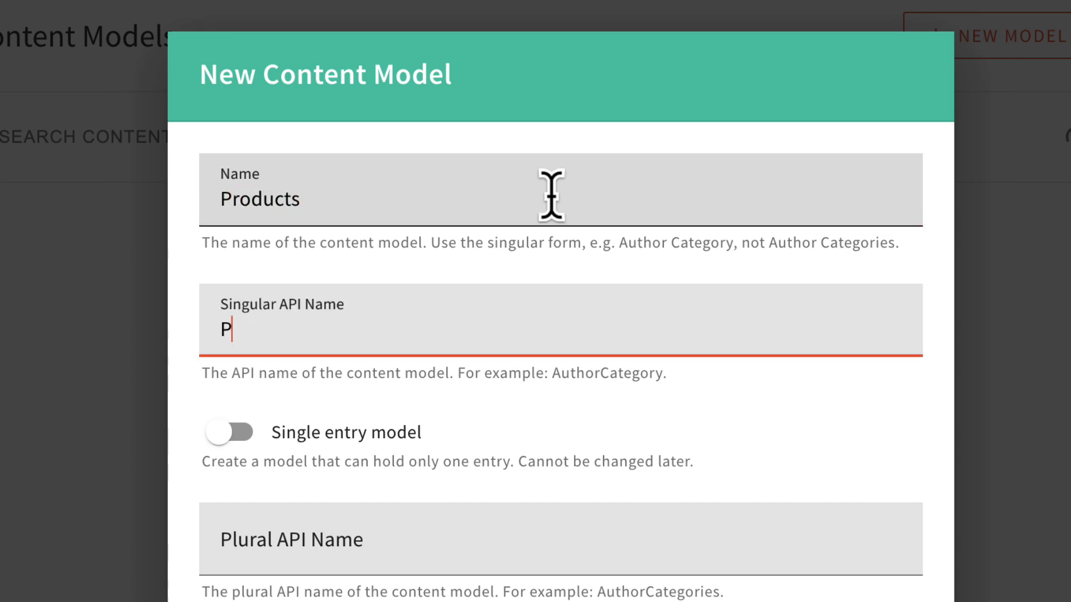
{"action": "type", "text": "roduc"}
{"action": "key", "text": "BackSpace"}
{"action": "type", "text": "duct"}
{"action": "key", "text": "Tab"}
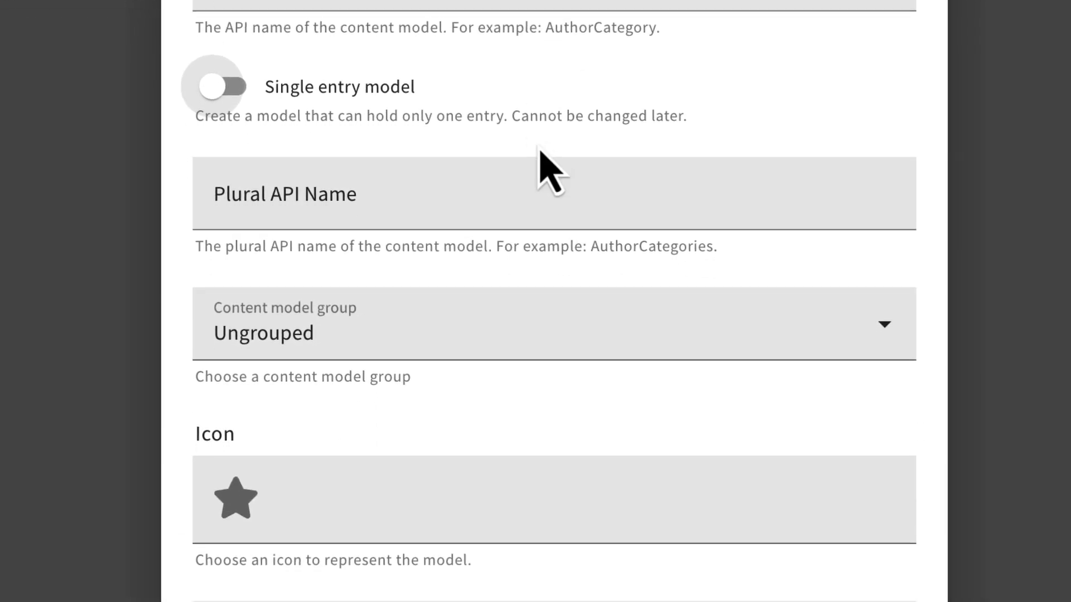
Set the new content model's plural API name to Products
{"action": "left_click", "coordinate": [526, 178]}
{"action": "left_click", "coordinate": [390, 3]}
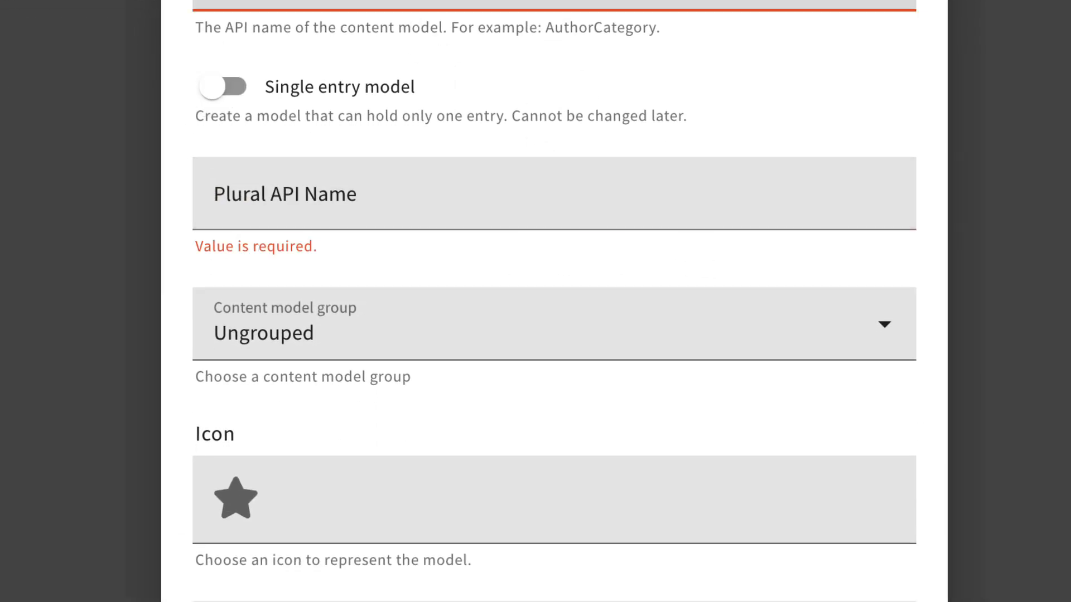
{"action": "left_click", "coordinate": [396, 204]}
{"action": "type", "text": "Products"}
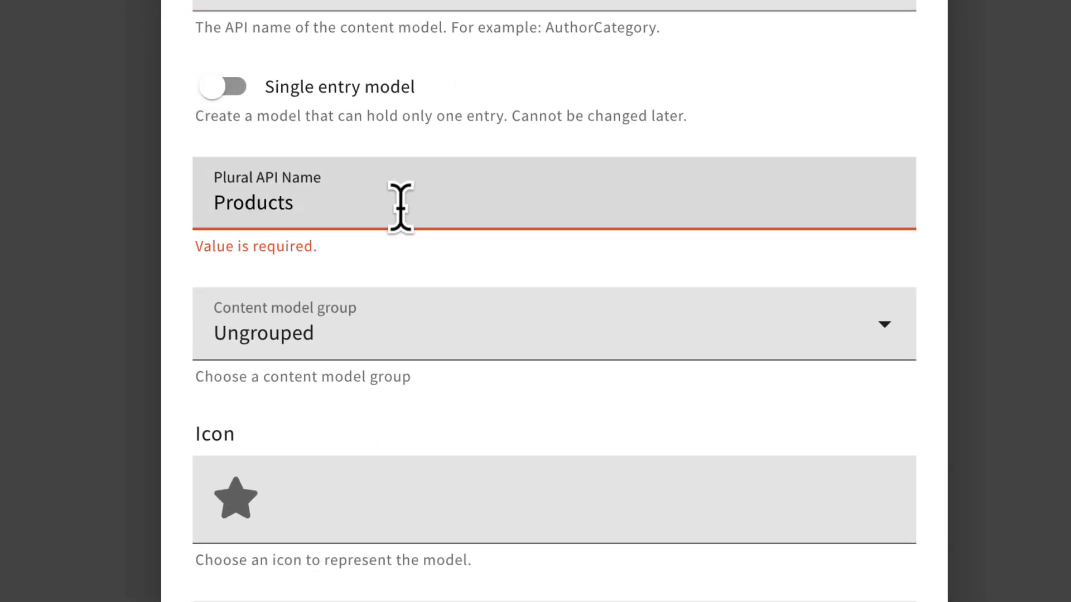
{"action": "left_click", "coordinate": [447, 286]}
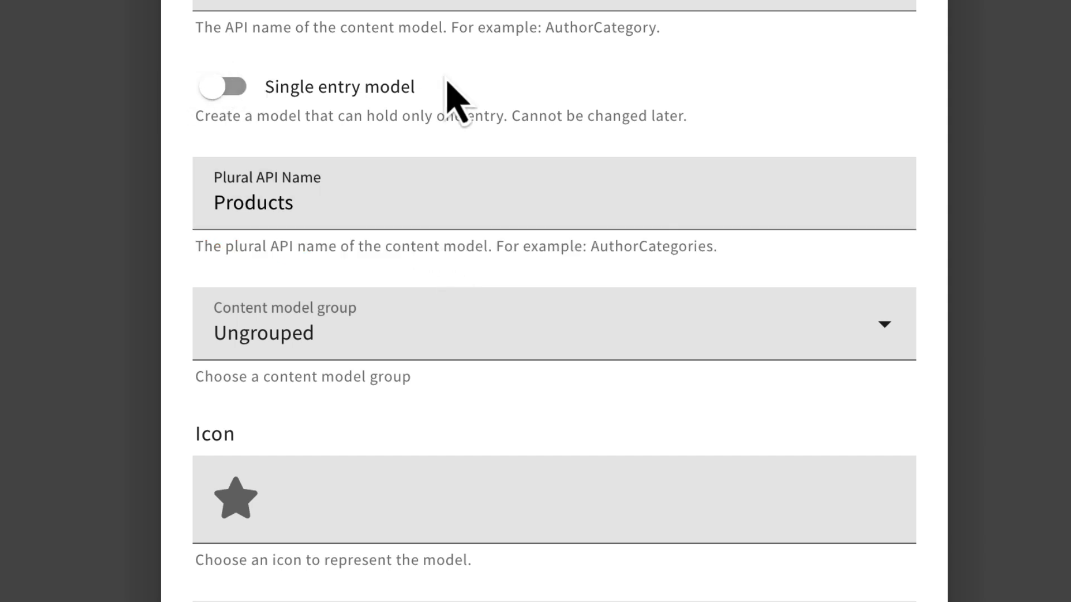
{"action": "left_click", "coordinate": [234, 92]}
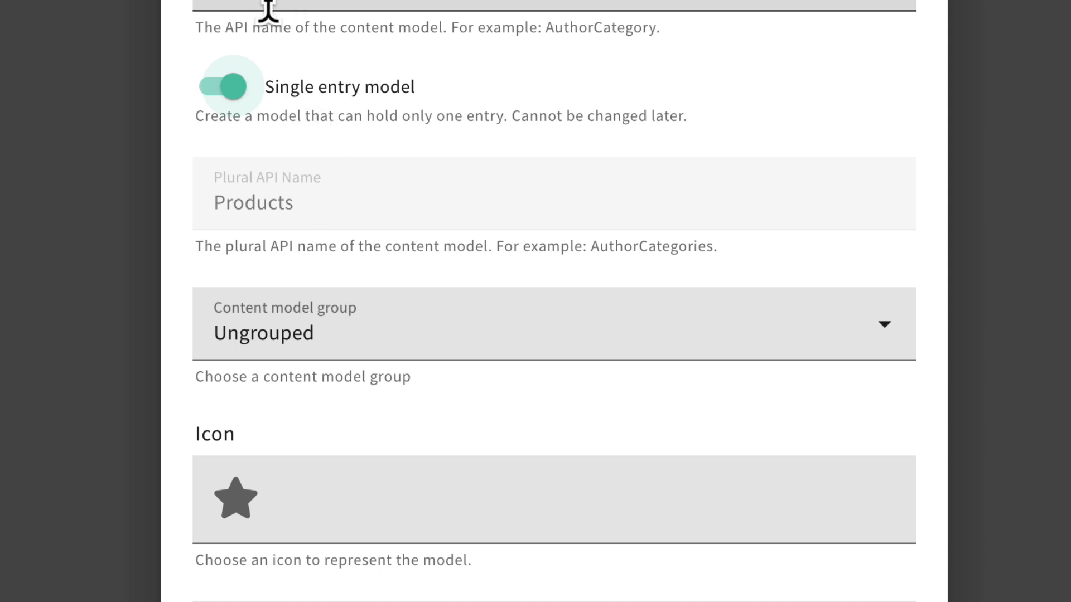
{"action": "left_click", "coordinate": [239, 91]}
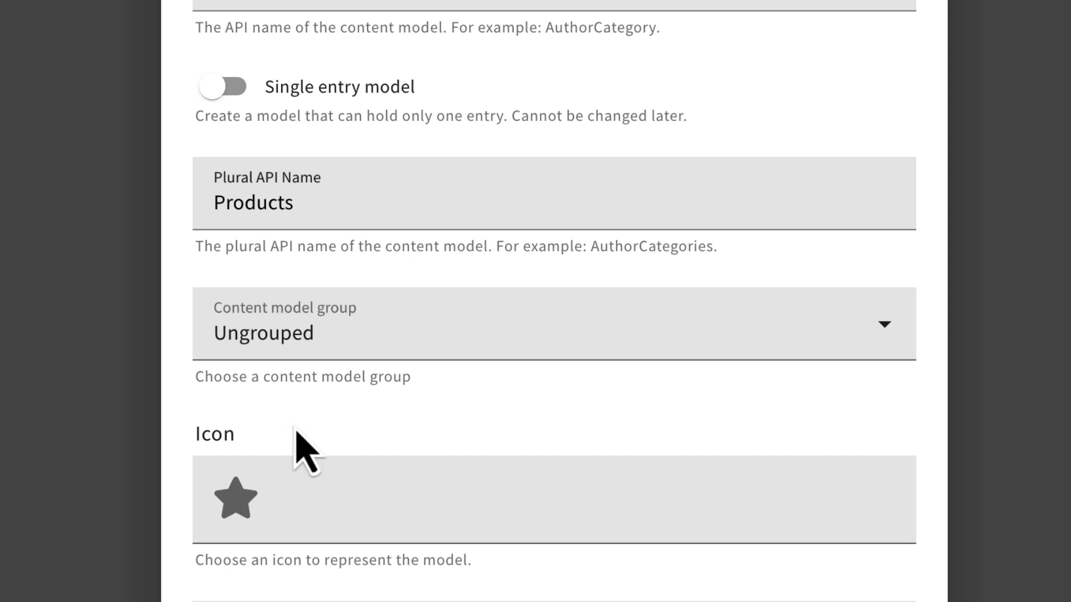
{"action": "left_click", "coordinate": [461, 335]}
{"action": "left_click", "coordinate": [371, 387]}
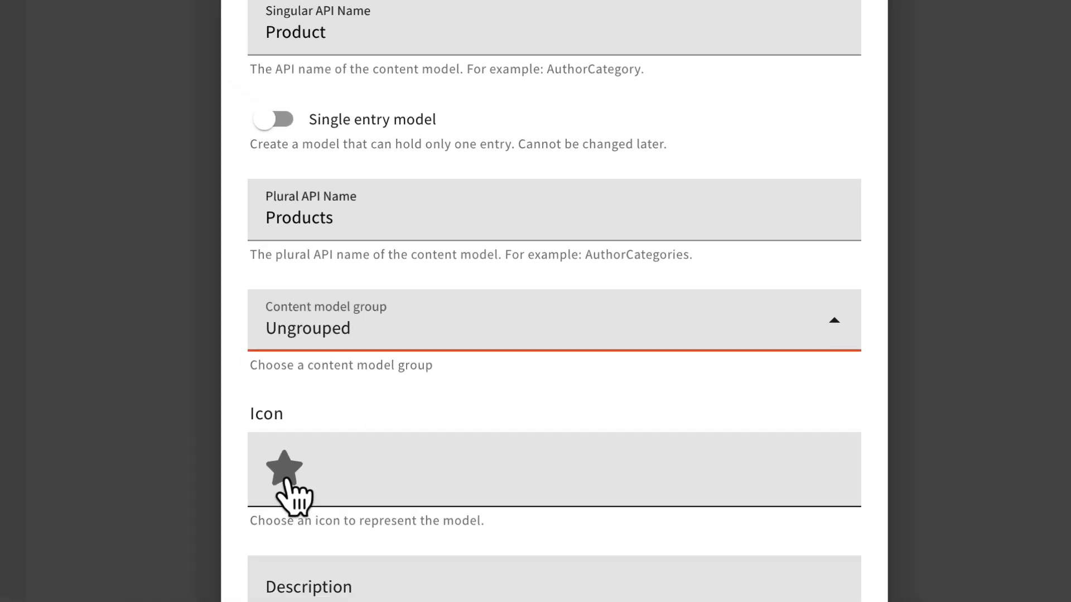
Search the model icons for "box" and choose the boxes-alt icon for the model
{"action": "left_click", "coordinate": [244, 522]}
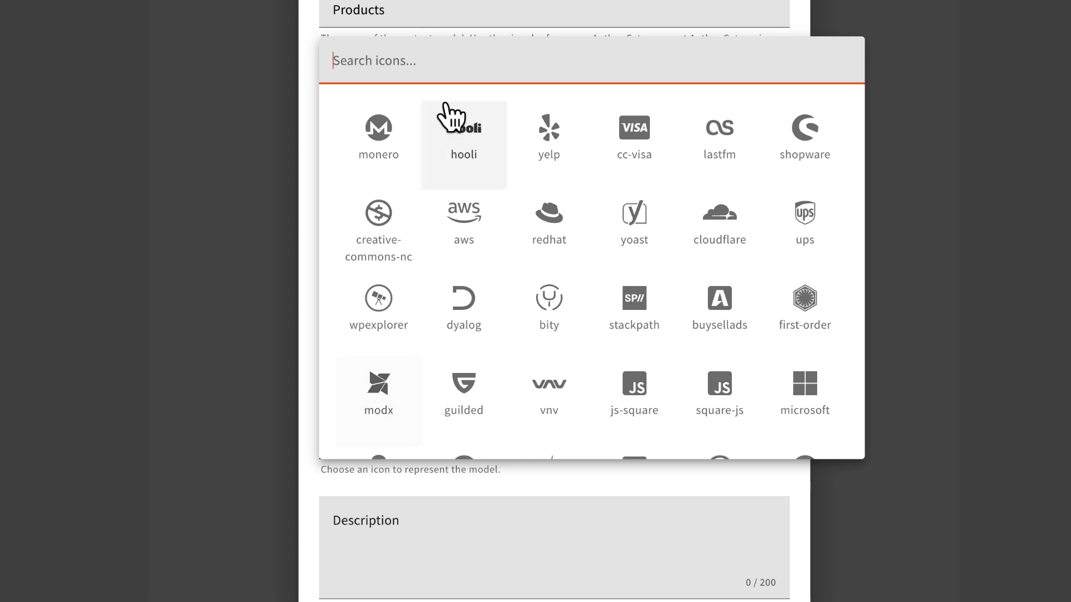
{"action": "left_click", "coordinate": [440, 55]}
{"action": "type", "text": "box"}
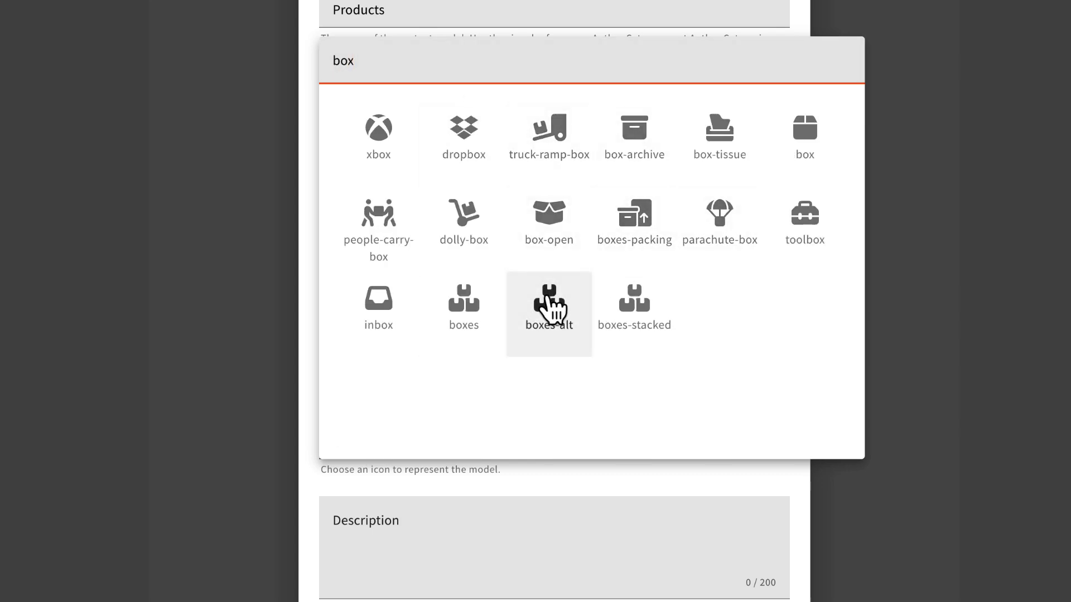
{"action": "left_click", "coordinate": [550, 301]}
Enter the description "Products content model" and create the model with default fields
{"action": "left_click", "coordinate": [505, 560]}
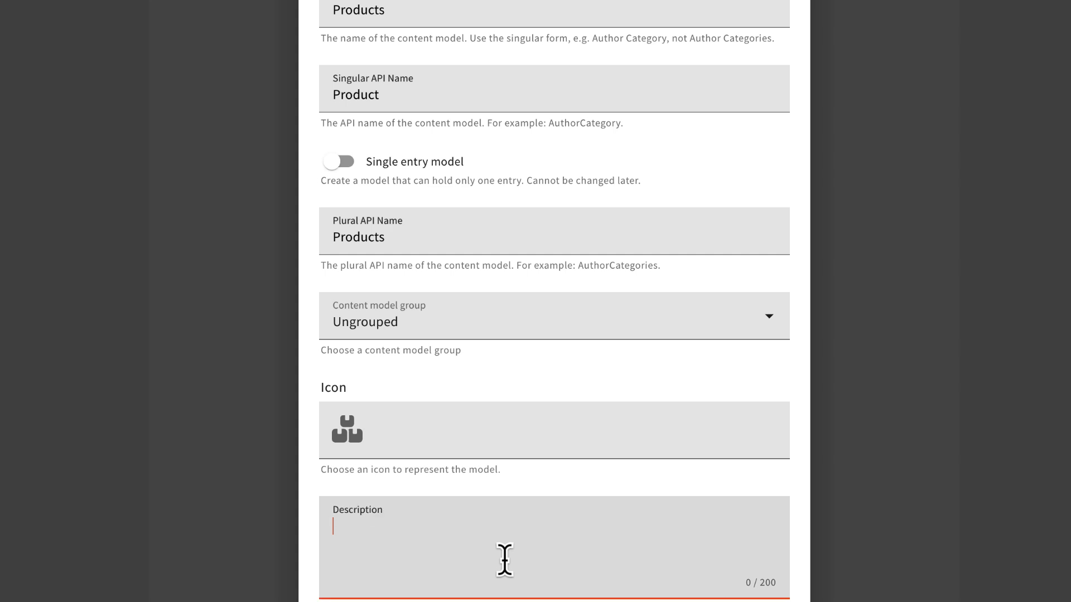
{"action": "type", "text": "Products content model"}
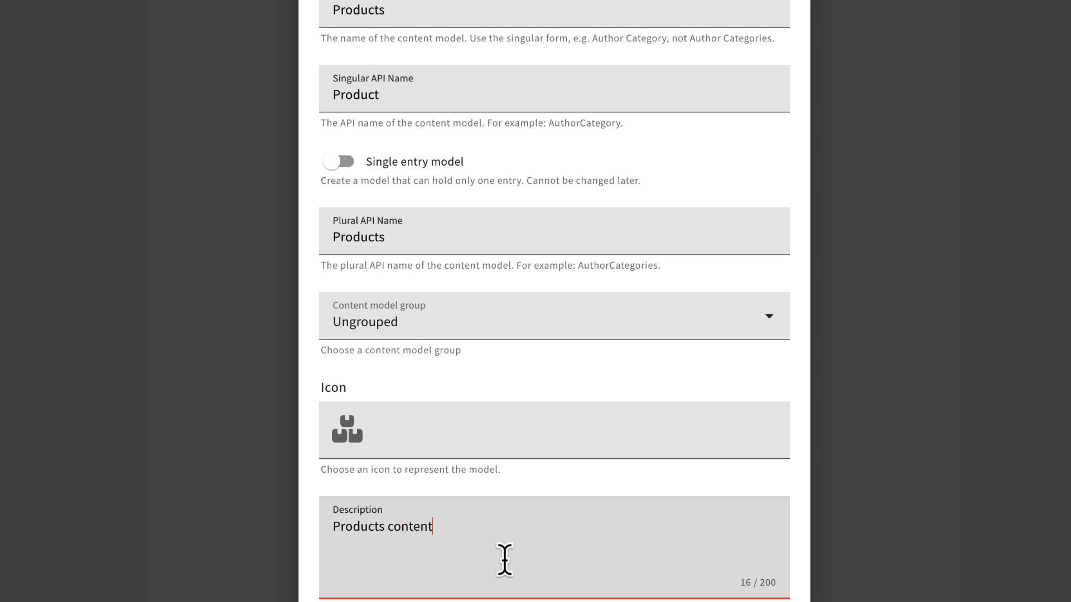
{"action": "scroll", "coordinate": [446, 544], "scroll_direction": "down", "scroll_amount": 3}
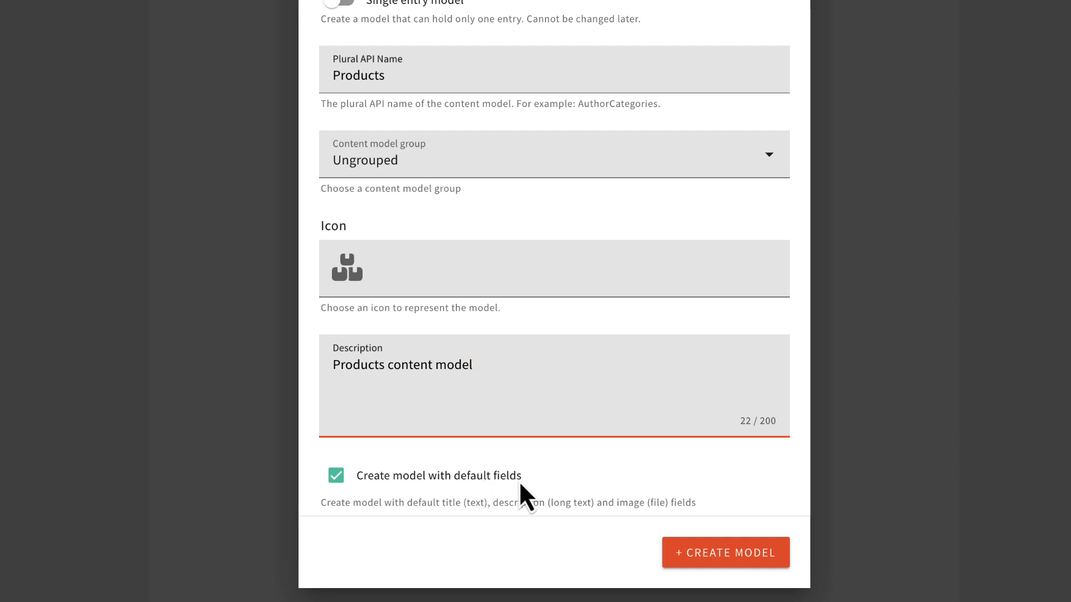
{"action": "left_click", "coordinate": [730, 551]}
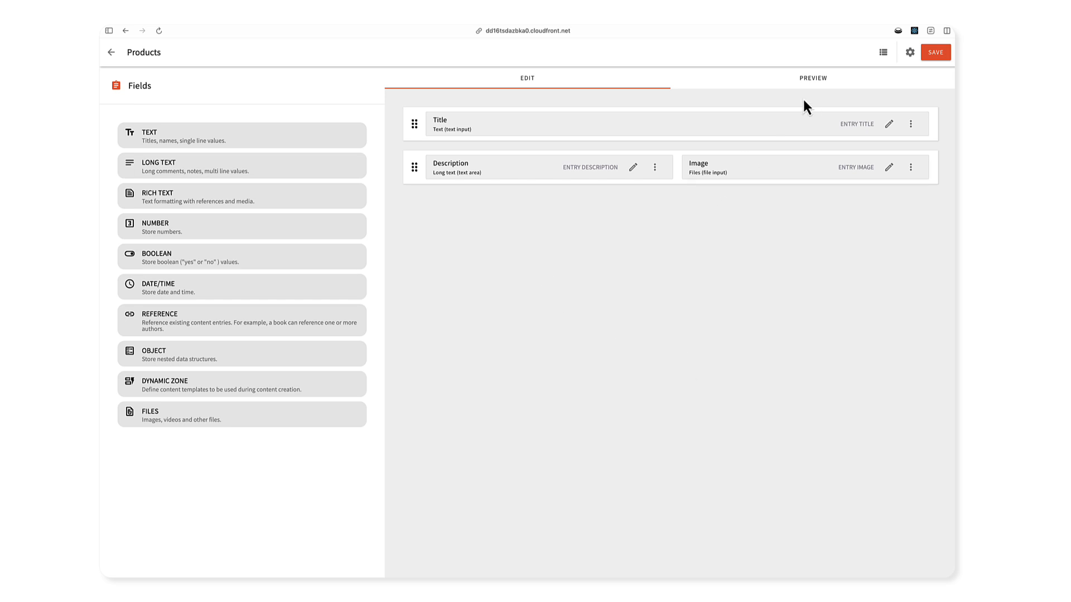
Compare form previews with the Image field beside Description and on its own row, and return it beside Description
{"action": "left_click", "coordinate": [809, 83]}
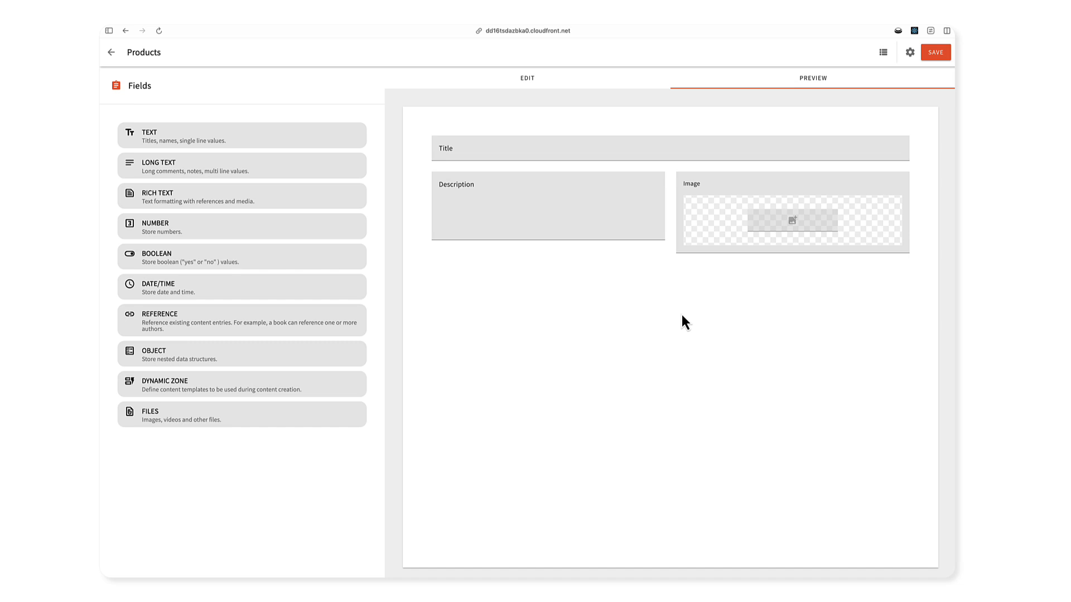
{"action": "left_click", "coordinate": [551, 92]}
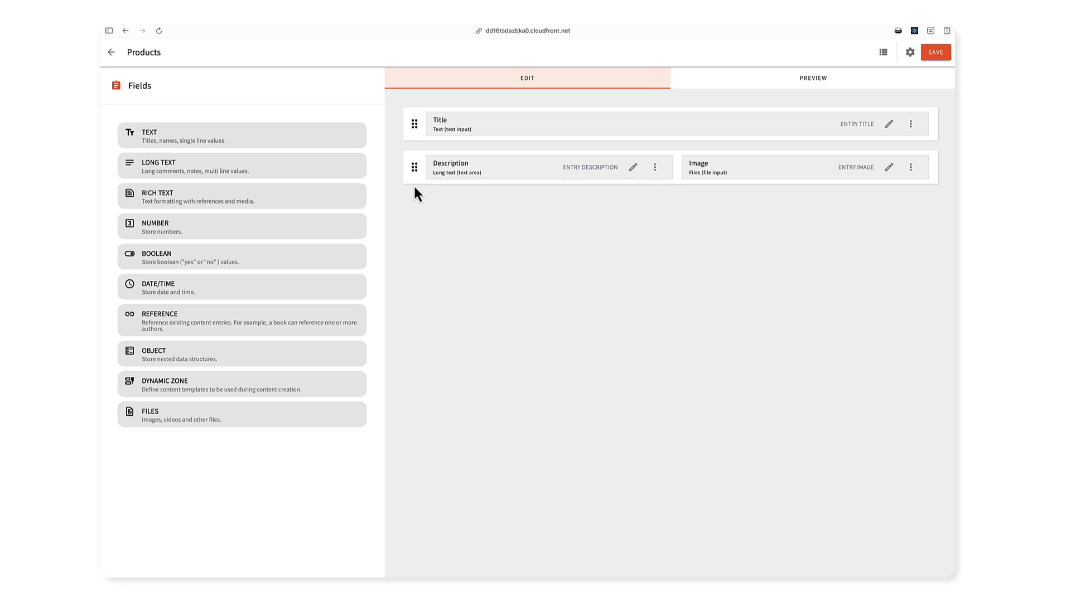
{"action": "left_click_drag", "start_coordinate": [842, 172], "coordinate": [648, 186]}
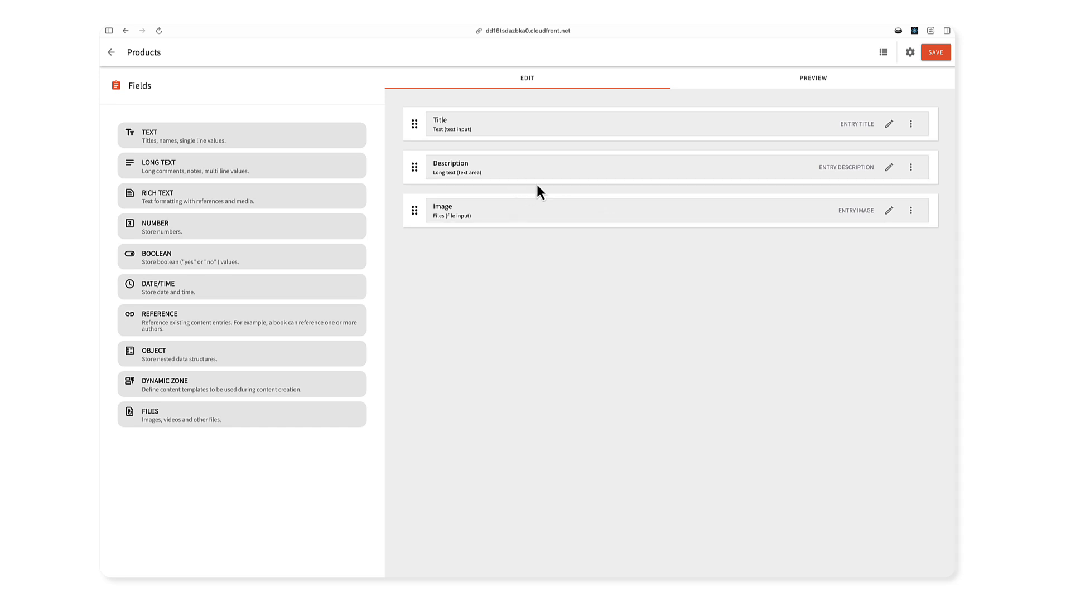
{"action": "left_click", "coordinate": [768, 86]}
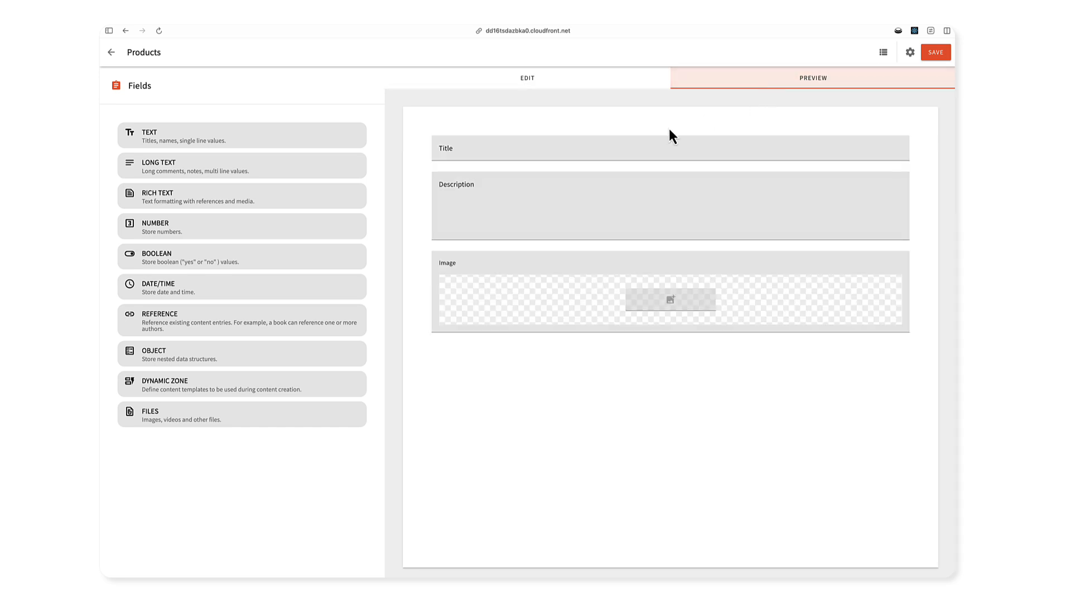
{"action": "left_click", "coordinate": [589, 82]}
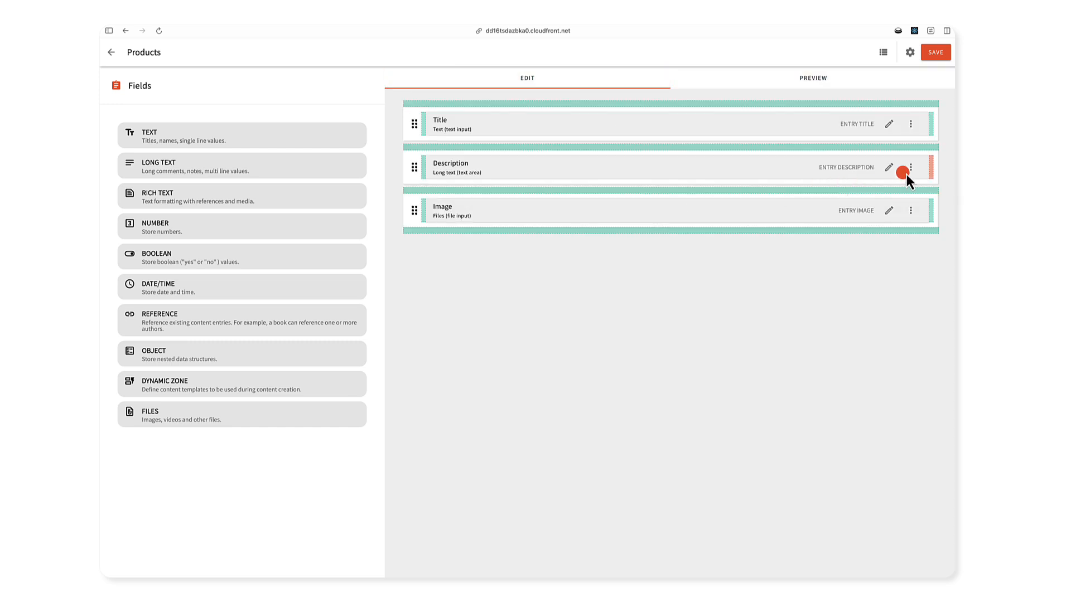
{"action": "left_click_drag", "start_coordinate": [906, 175], "coordinate": [918, 178]}
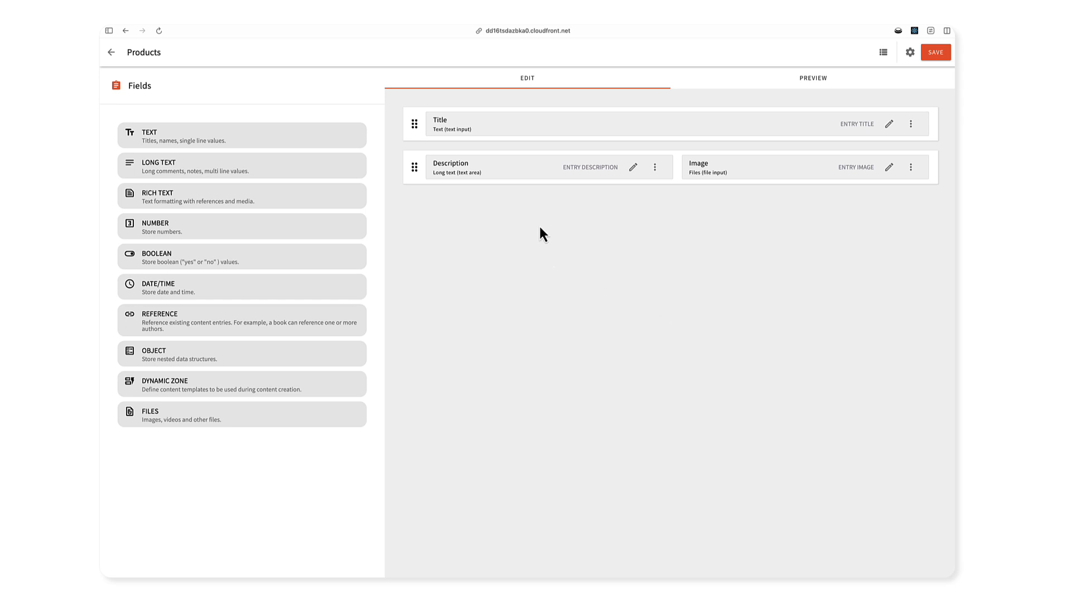
Review the Title field's general, validator and appearance settings, and save the field
{"action": "left_click", "coordinate": [891, 125]}
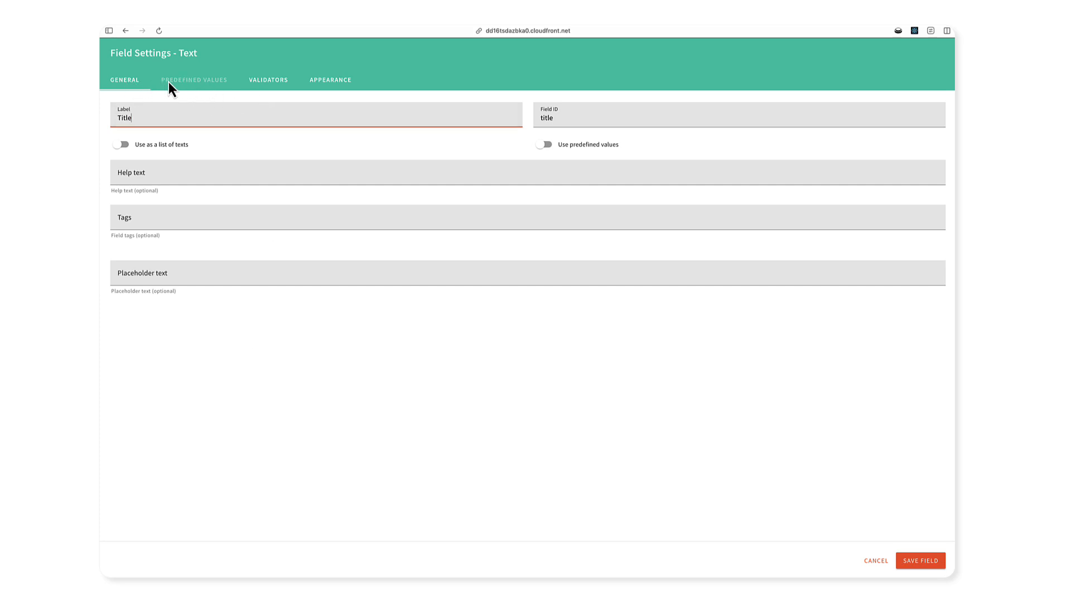
{"action": "double_click", "coordinate": [186, 53]}
{"action": "left_click", "coordinate": [187, 54]}
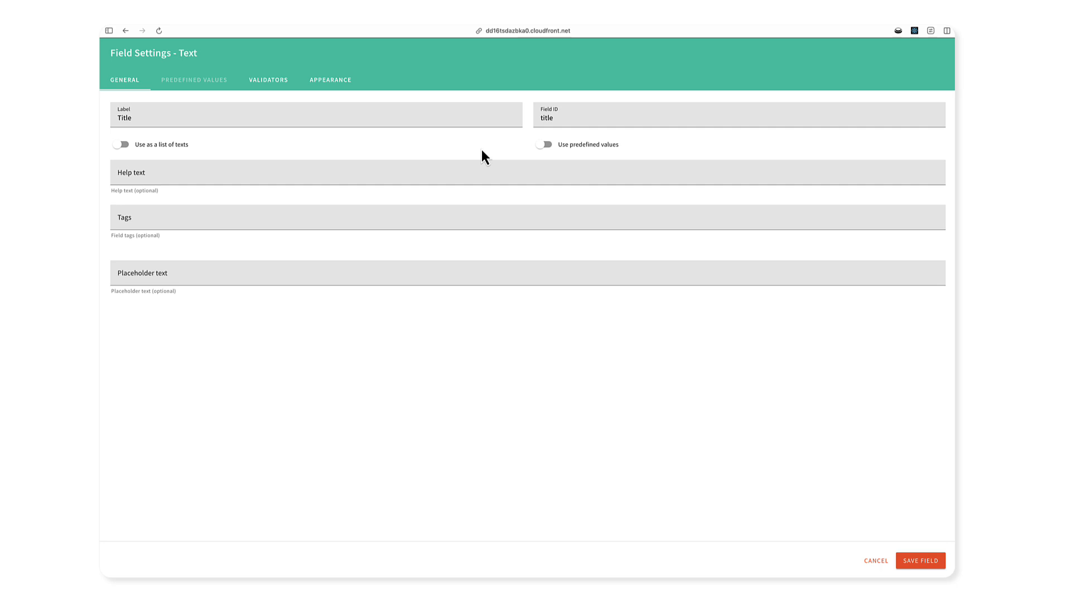
{"action": "left_click", "coordinate": [285, 90]}
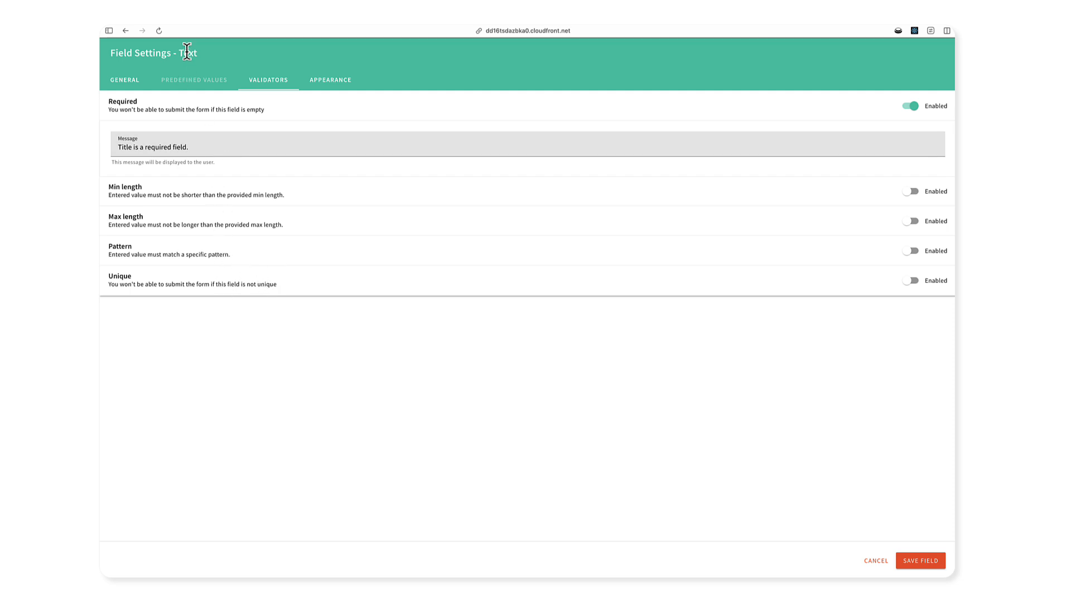
{"action": "left_click", "coordinate": [334, 88]}
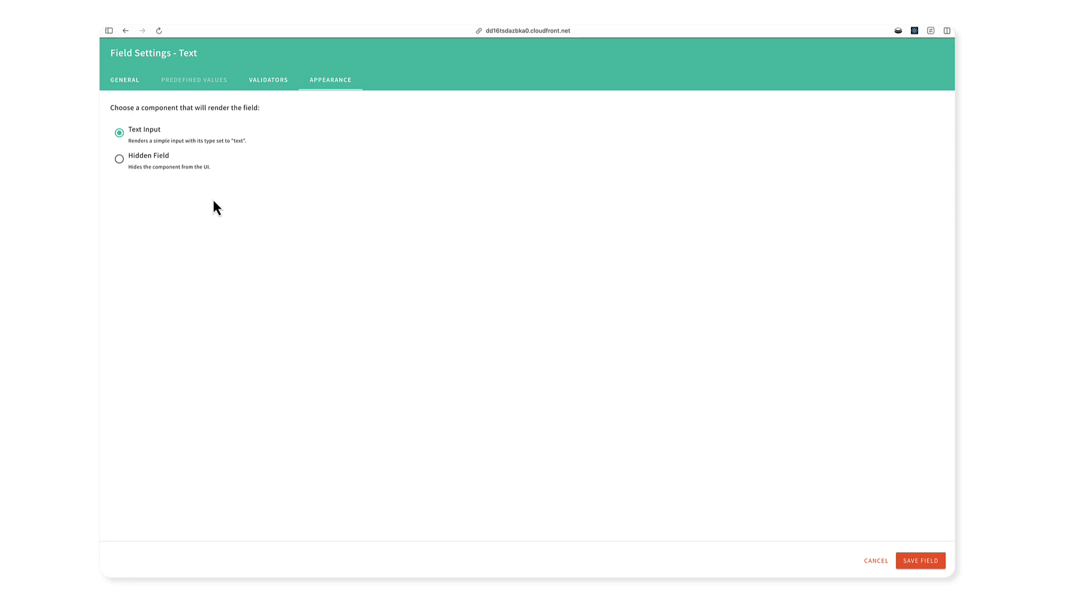
{"action": "left_click", "coordinate": [124, 80]}
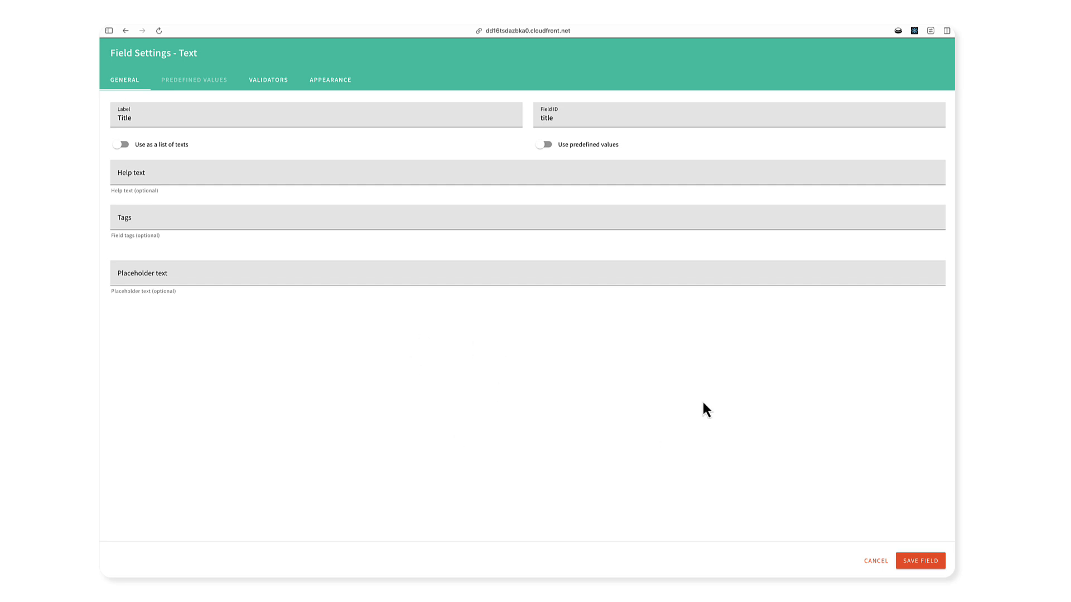
{"action": "left_click", "coordinate": [916, 562]}
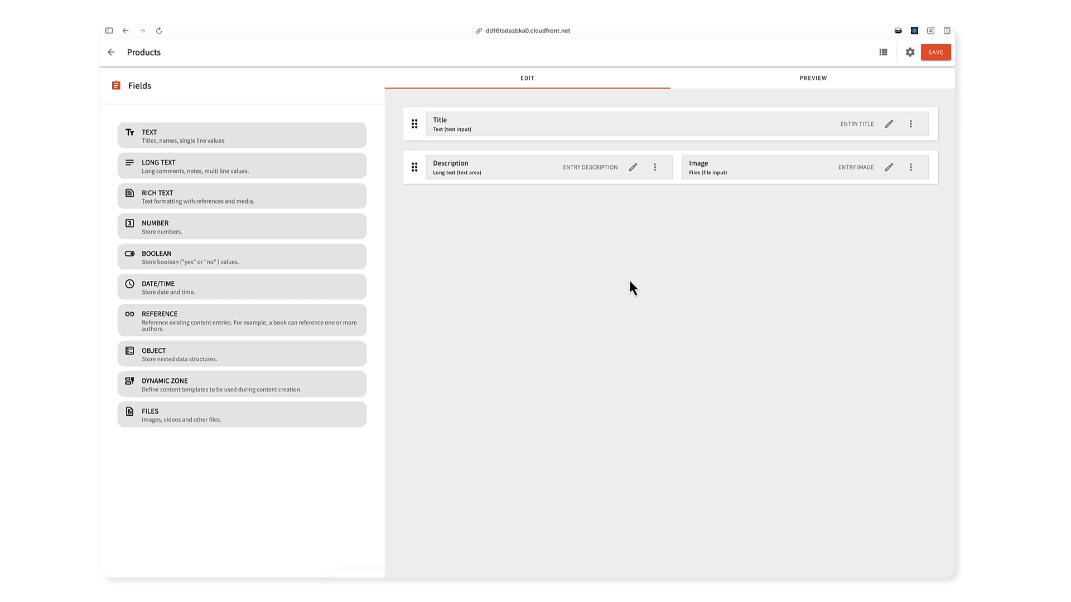
Add a rich text field labelled "Long product description" on its own row below Description and Image, and save the field
{"action": "left_click_drag", "start_coordinate": [240, 204], "coordinate": [594, 189]}
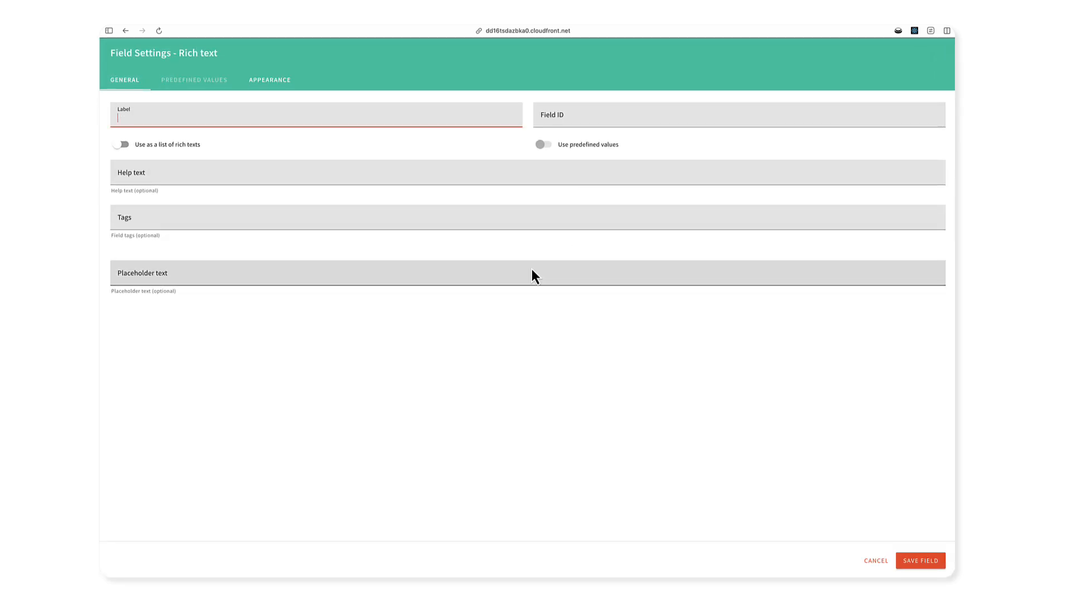
{"action": "type", "text": "Long product description"}
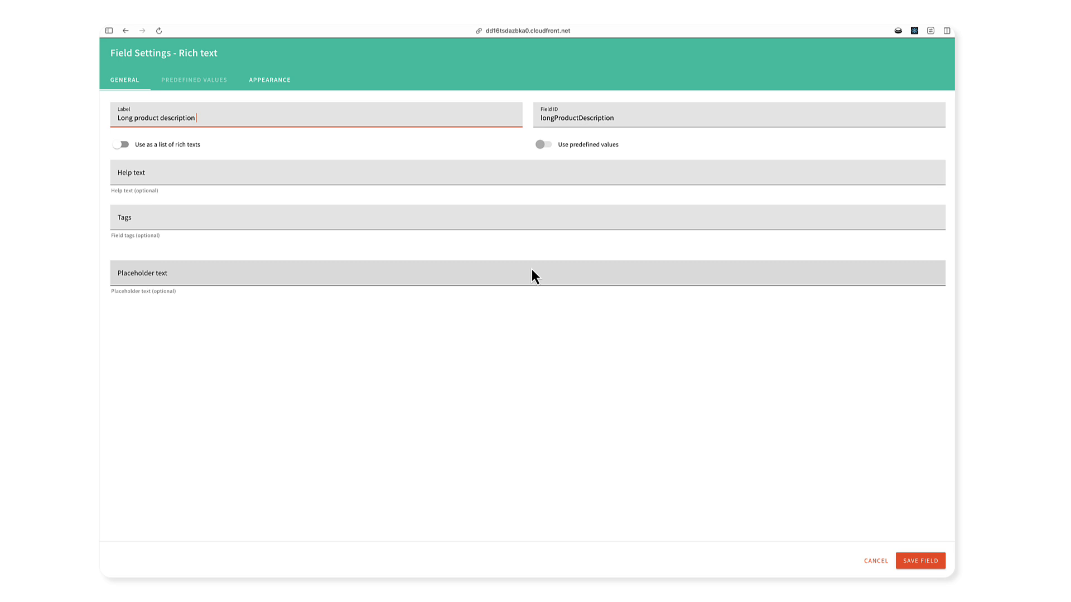
{"action": "left_click", "coordinate": [594, 463]}
{"action": "left_click", "coordinate": [918, 560]}
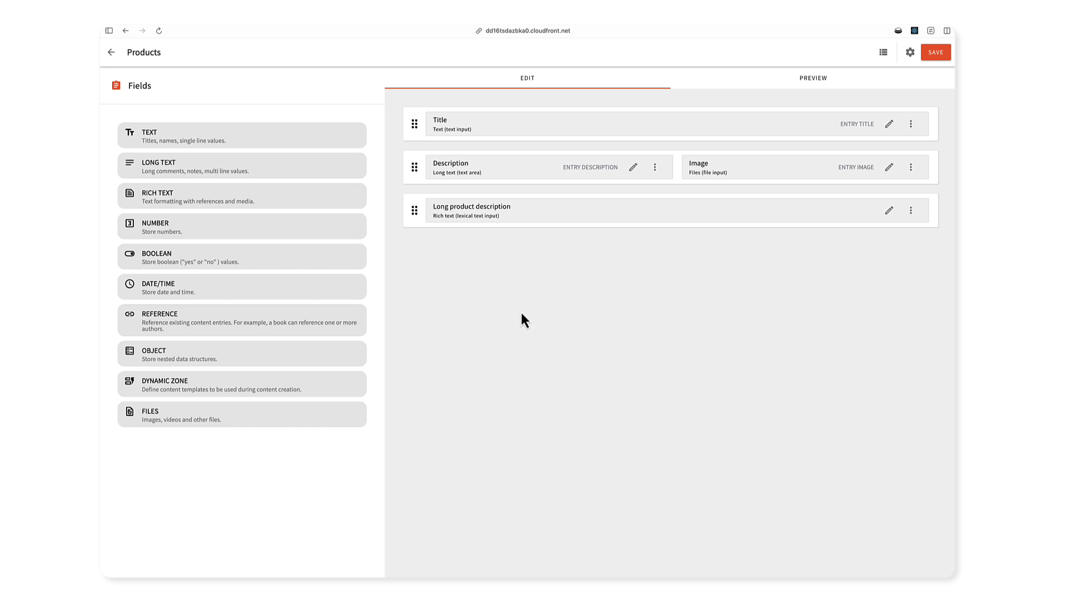
Add a text field labelled "Category" beside Title and enable predefined values for it
{"action": "left_click_drag", "start_coordinate": [180, 139], "coordinate": [928, 129]}
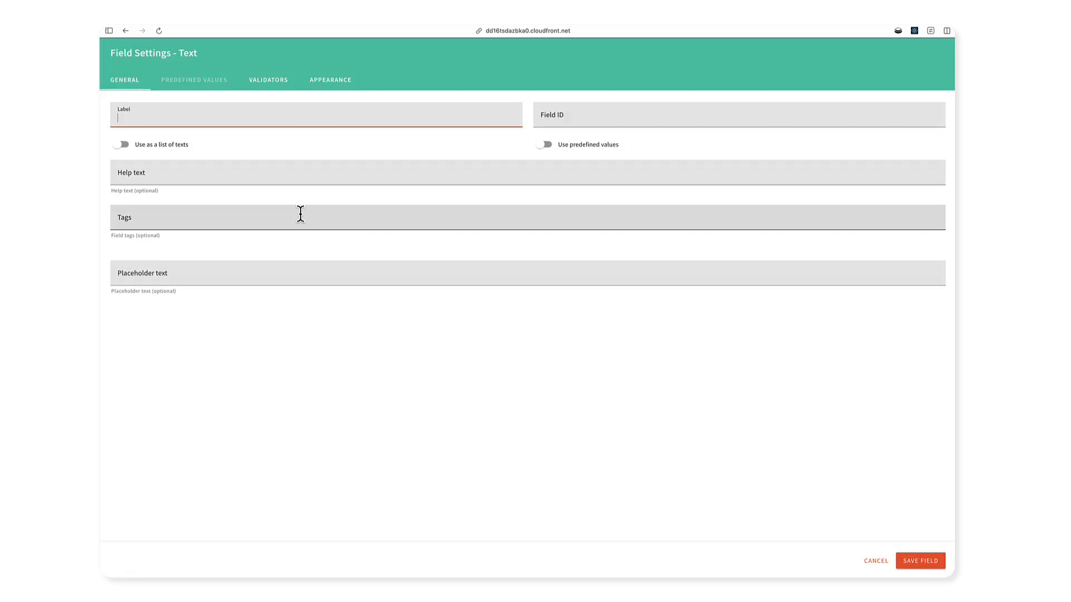
{"action": "type", "text": "Category"}
{"action": "left_click", "coordinate": [541, 147]}
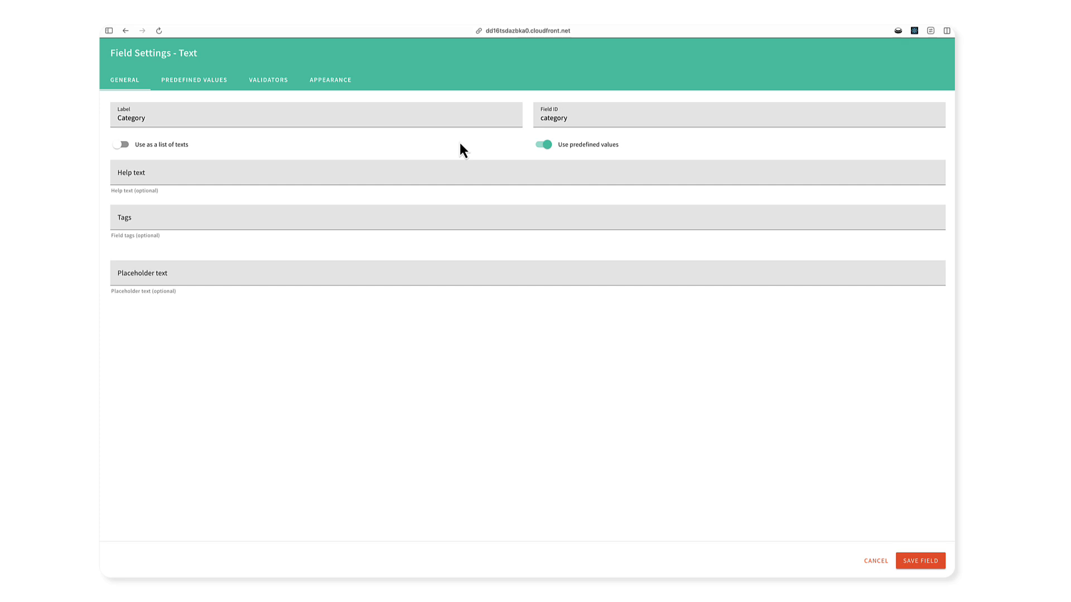
Add a predefined value to the Category field with label "Clothing" and value "clothing"
{"action": "left_click", "coordinate": [200, 80]}
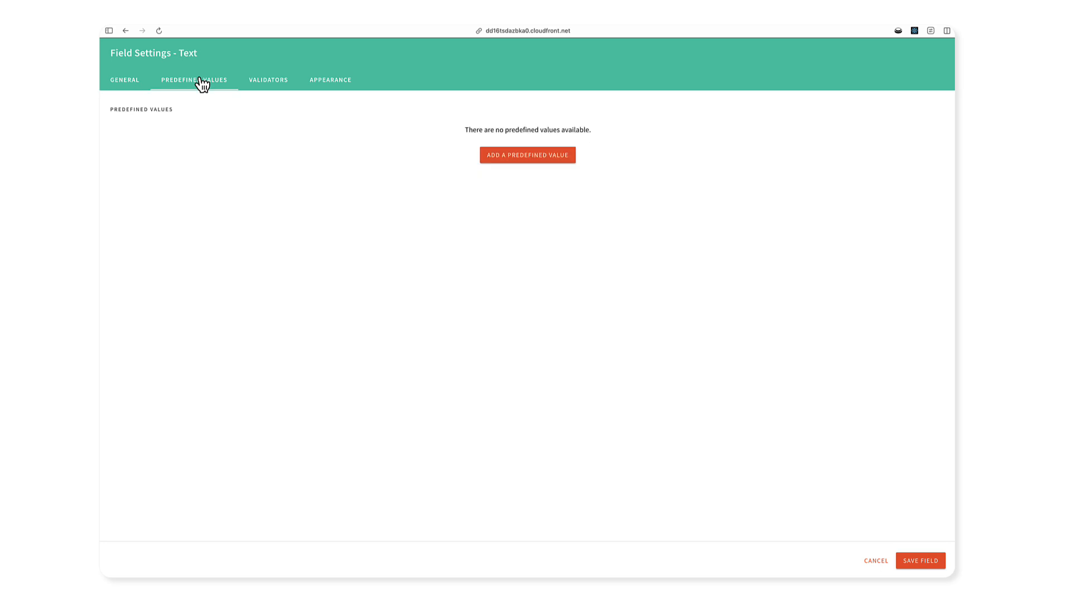
{"action": "left_click", "coordinate": [544, 159]}
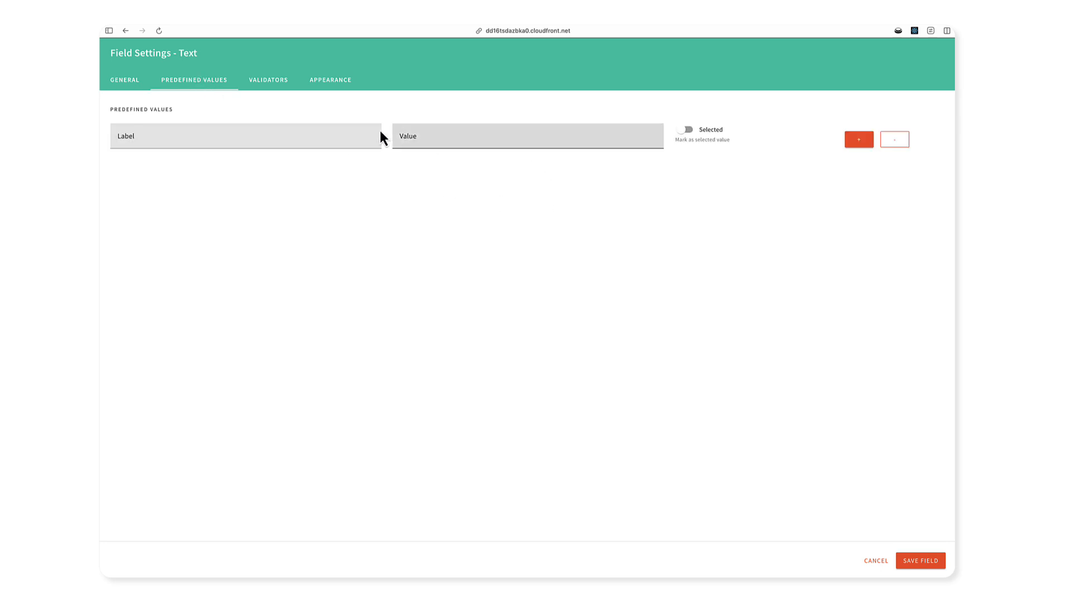
{"action": "left_click", "coordinate": [272, 135]}
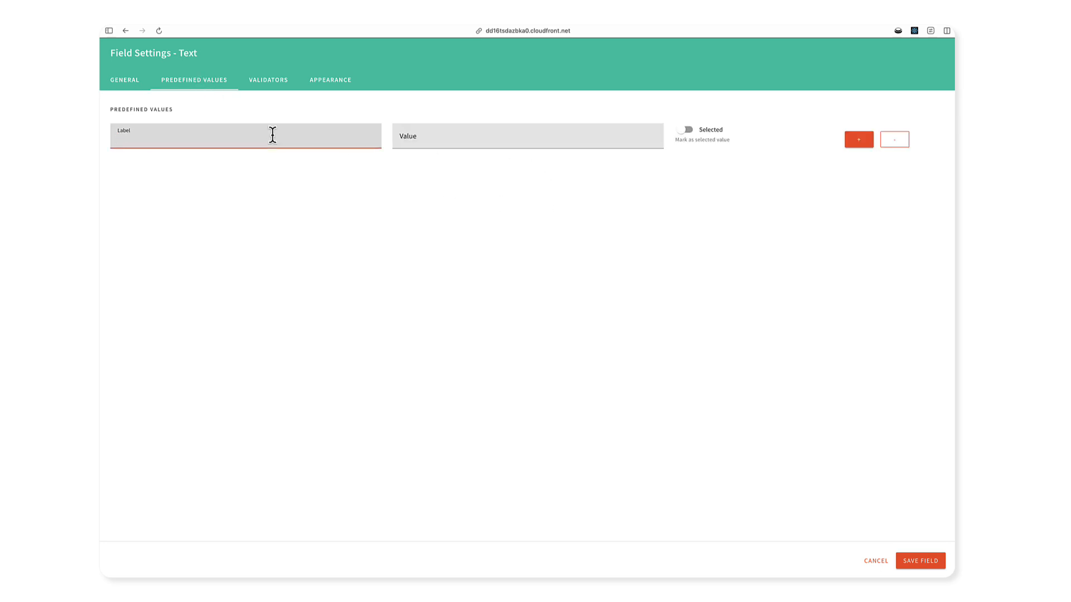
{"action": "type", "text": "Clothing"}
{"action": "key", "text": "Tab"}
{"action": "type", "text": "clothing"}
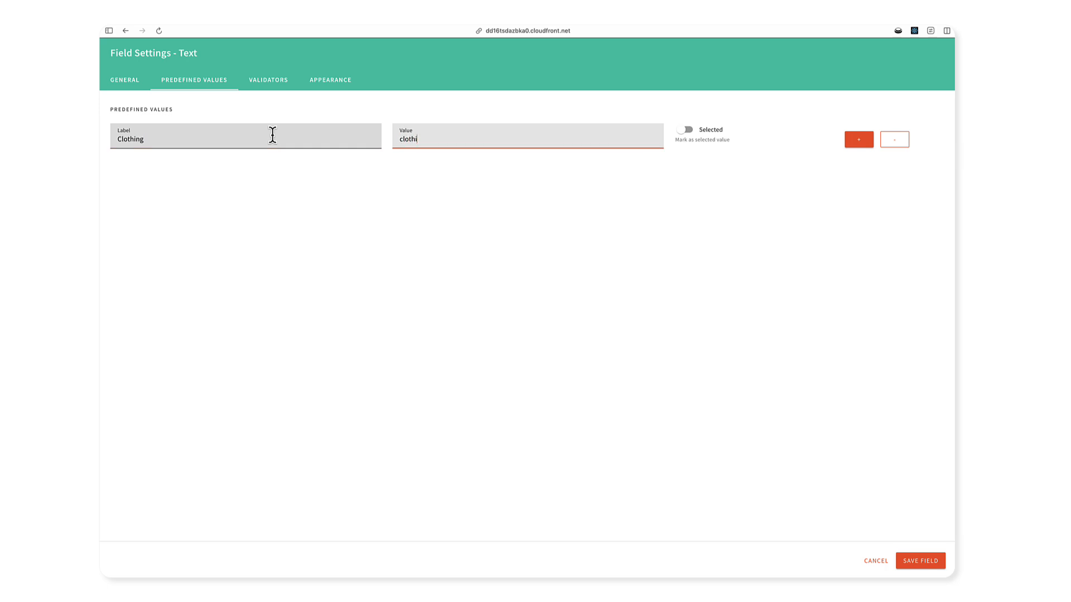
Add a second predefined value with label "Shoes" and value "shoes"
{"action": "left_click", "coordinate": [849, 144]}
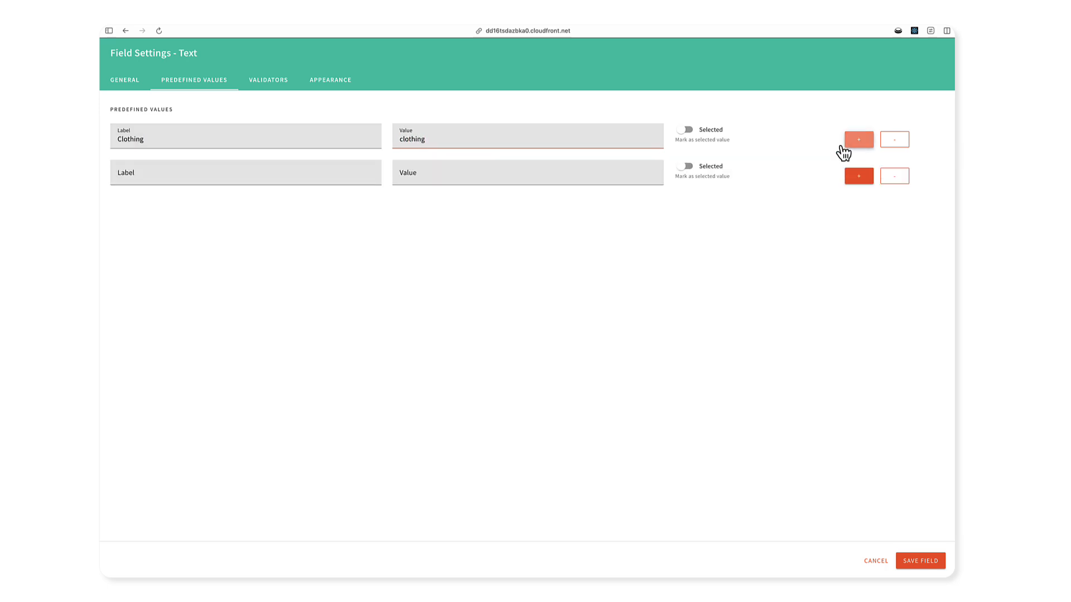
{"action": "left_click", "coordinate": [308, 169]}
{"action": "type", "text": "Shoes"}
{"action": "key", "text": "Tab"}
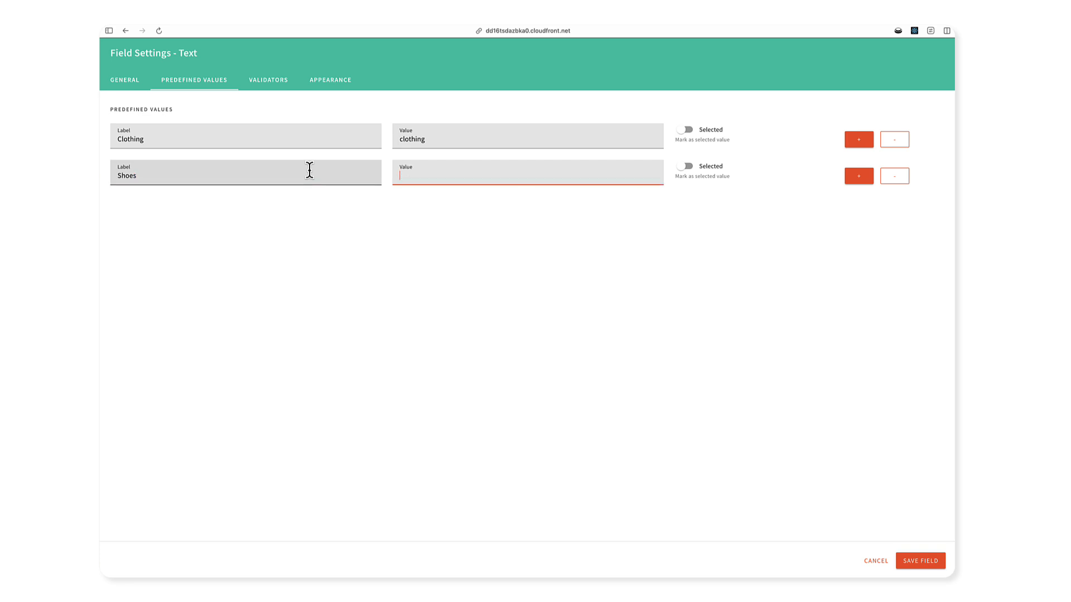
{"action": "type", "text": "shoew"}
{"action": "key", "text": "BackSpace"}
{"action": "type", "text": "s"}
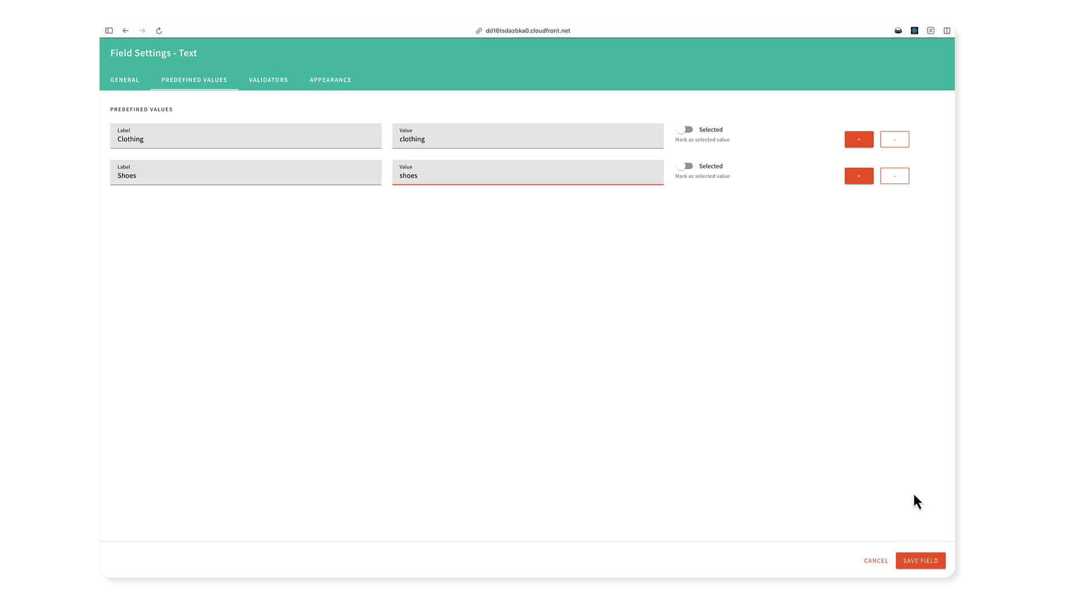
Compare the Category field's rendering components with the list-of-texts option off and on, and switch the option back off
{"action": "left_click", "coordinate": [333, 84]}
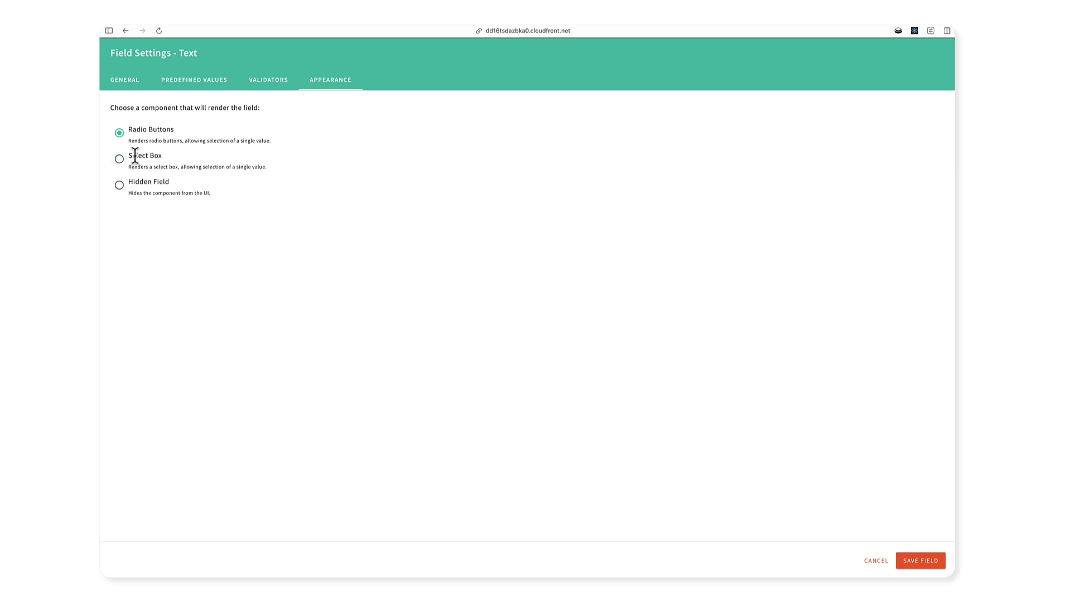
{"action": "left_click", "coordinate": [136, 85]}
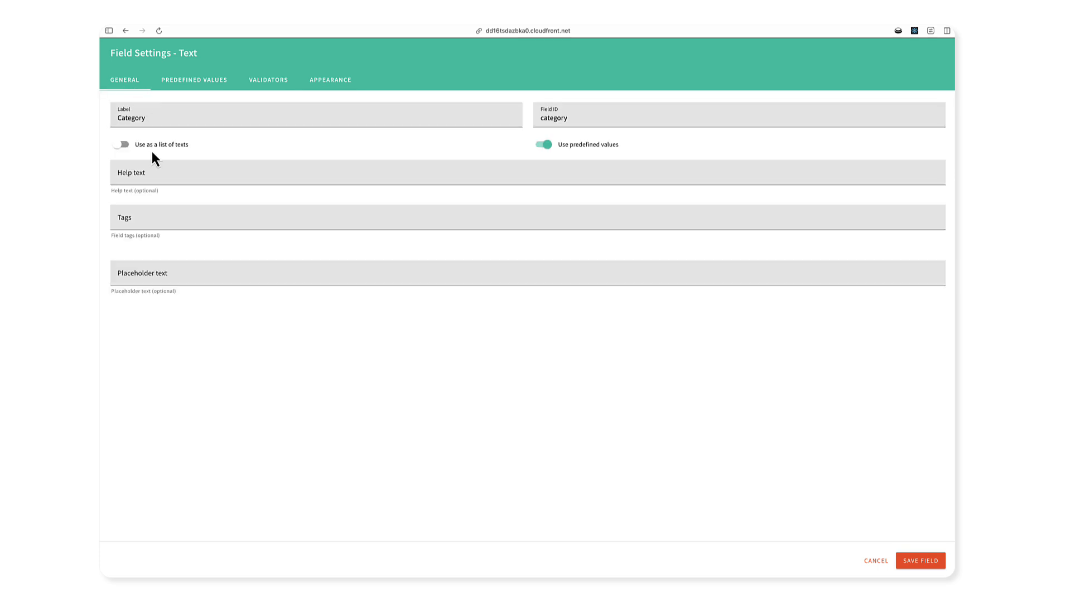
{"action": "left_click", "coordinate": [124, 146]}
{"action": "left_click", "coordinate": [323, 87]}
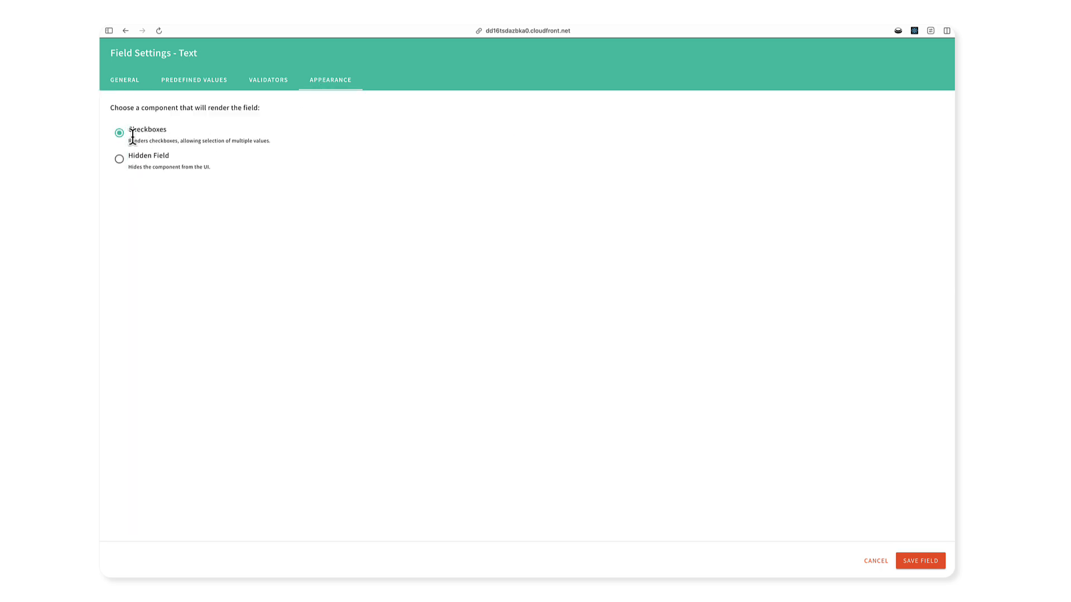
{"action": "left_click", "coordinate": [132, 87]}
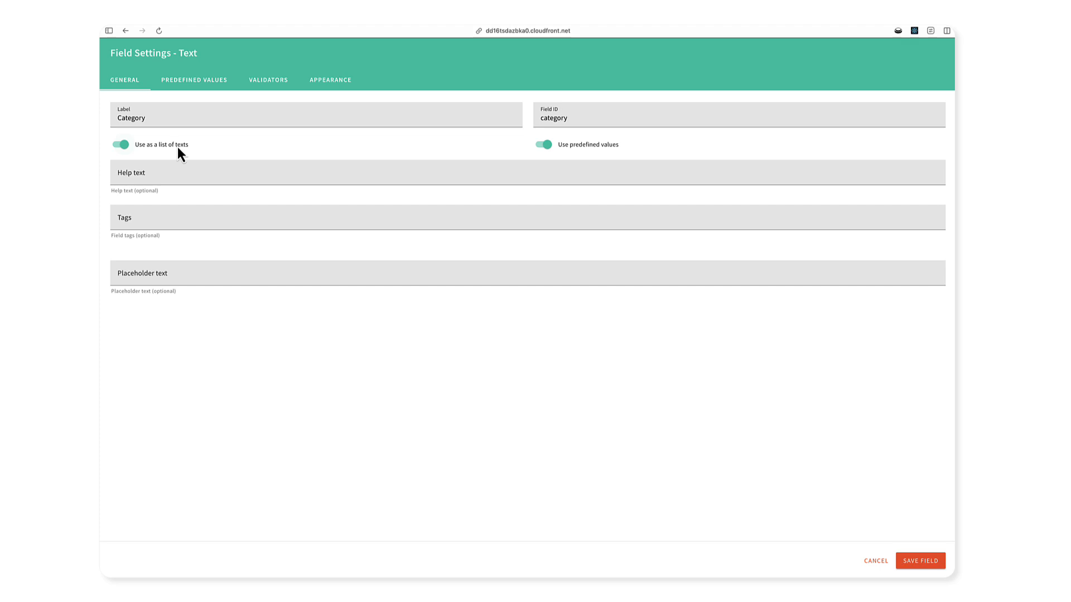
{"action": "left_click", "coordinate": [120, 144]}
Set the Category field to render as a Select Box and save the field
{"action": "left_click", "coordinate": [327, 81]}
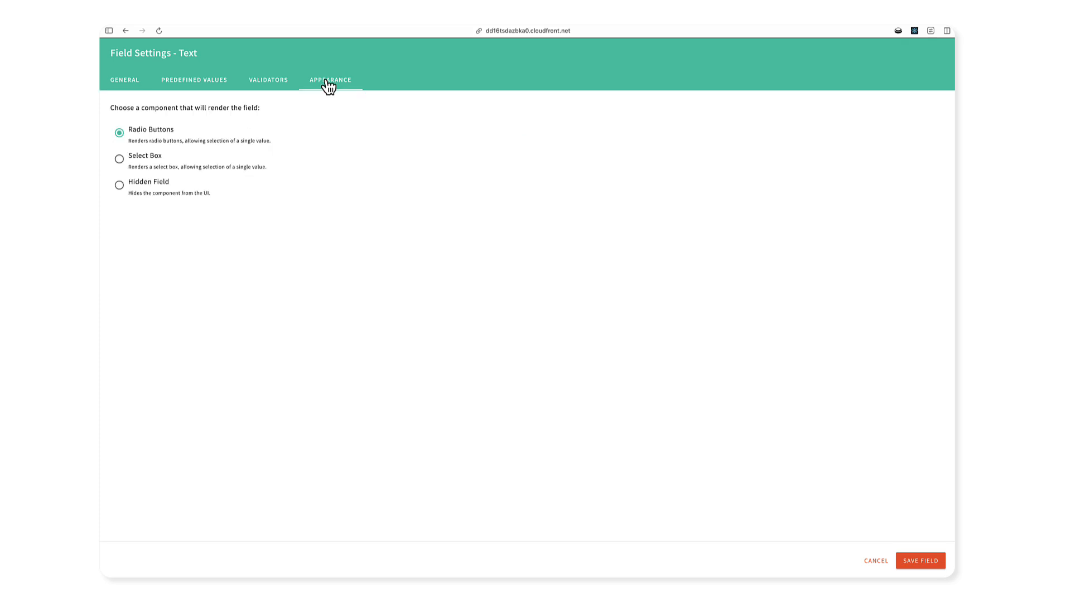
{"action": "left_click", "coordinate": [154, 157]}
{"action": "left_click", "coordinate": [941, 563]}
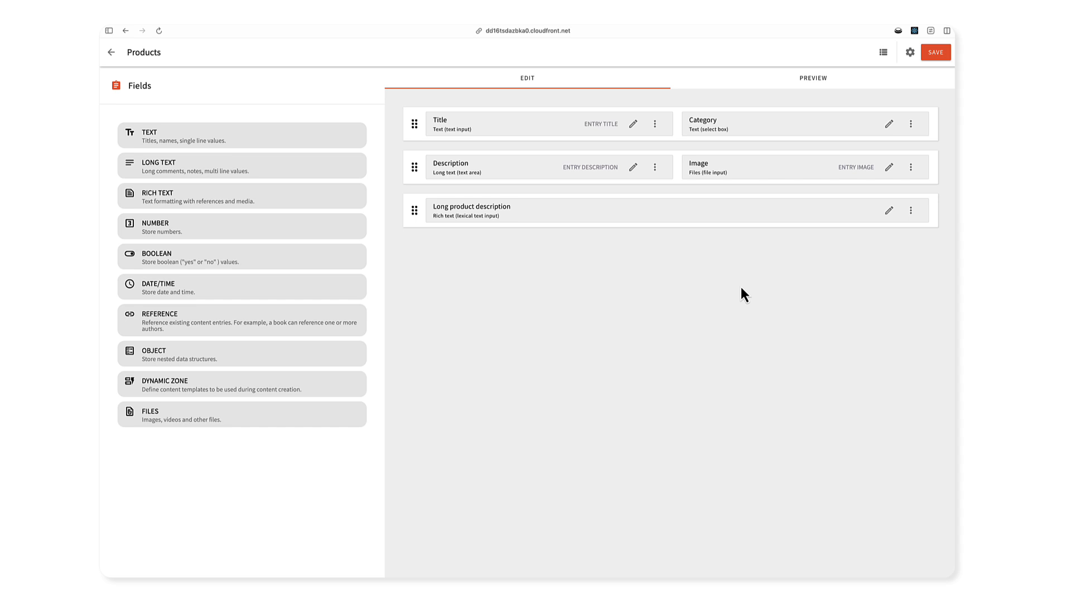
Preview the form and test the Category select box by choosing Clothing and then Shoes
{"action": "left_click", "coordinate": [800, 85]}
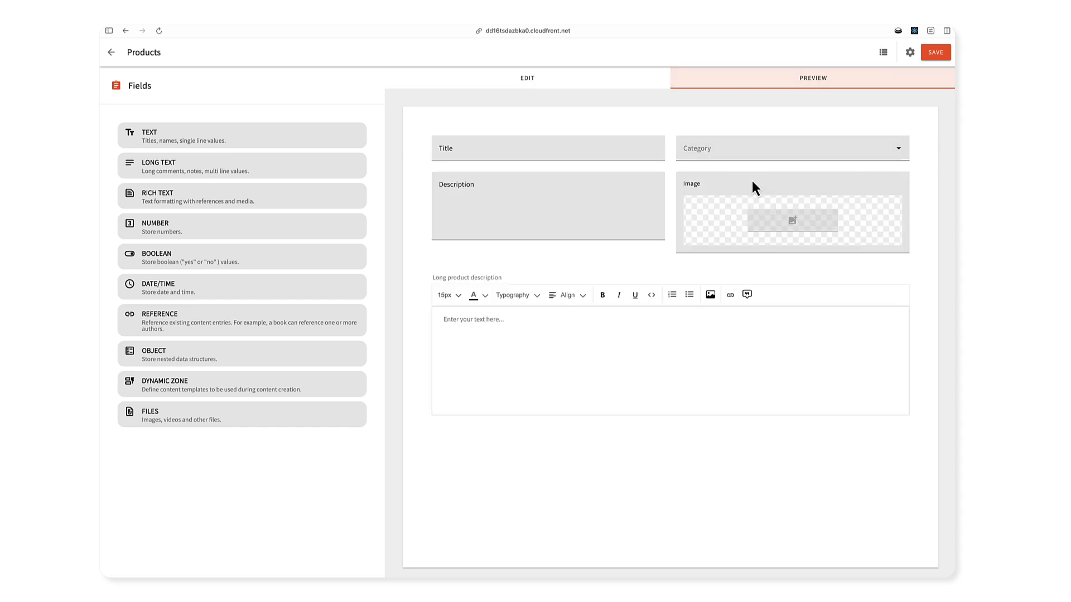
{"action": "left_click", "coordinate": [756, 155]}
{"action": "left_click", "coordinate": [748, 161]}
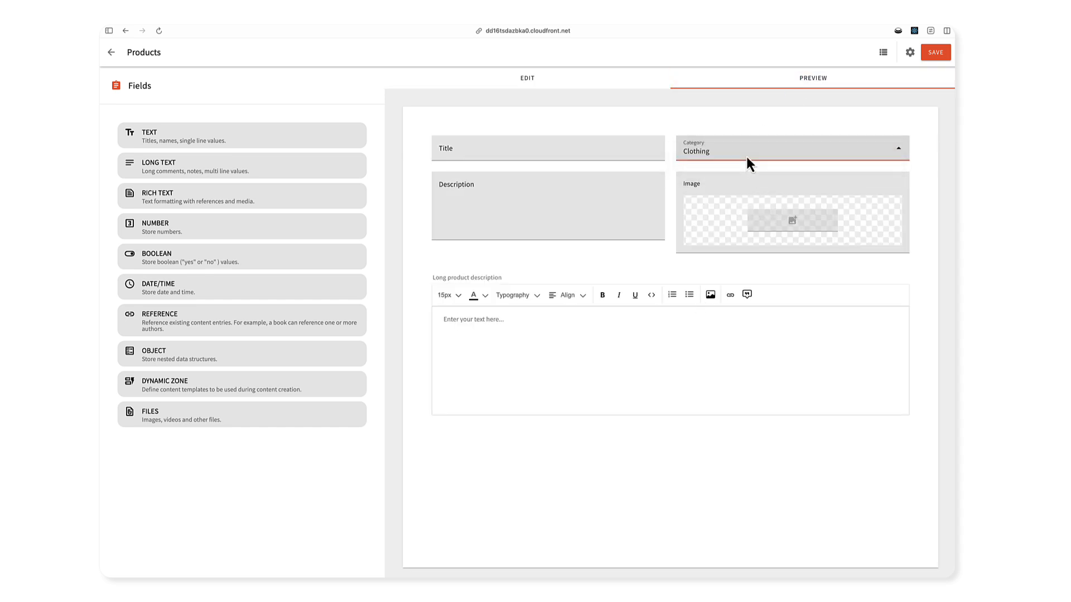
{"action": "left_click", "coordinate": [747, 159]}
{"action": "left_click", "coordinate": [742, 163]}
Test the Long product description editor with lines "asd asdas" and "asdasd", formatting the second as bold Heading 1
{"action": "left_click", "coordinate": [635, 363]}
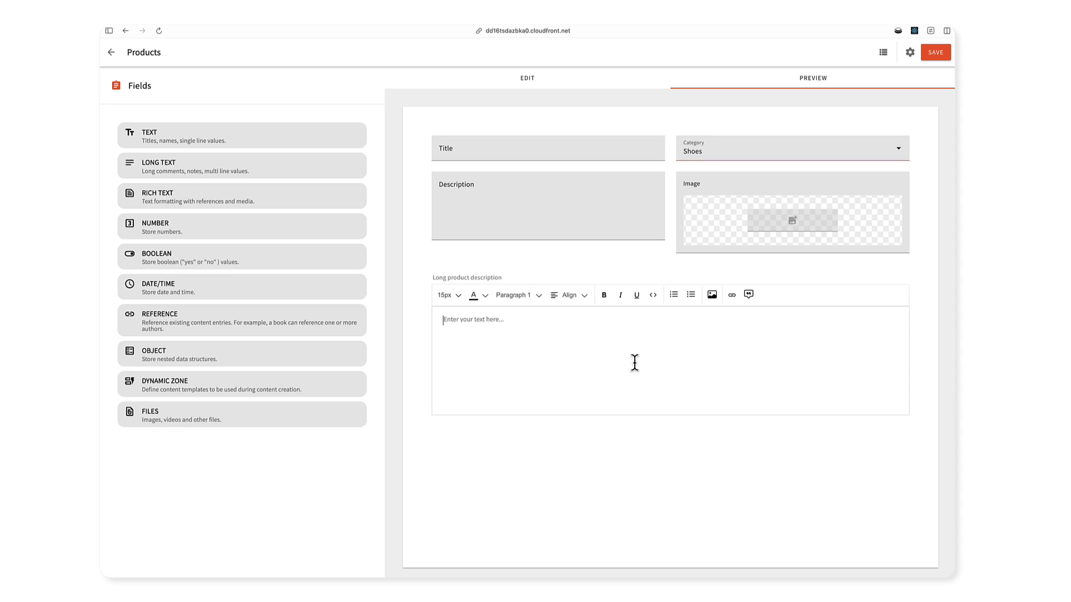
{"action": "type", "text": "asd asdas"}
{"action": "key", "text": "Return"}
{"action": "type", "text": "asdasd"}
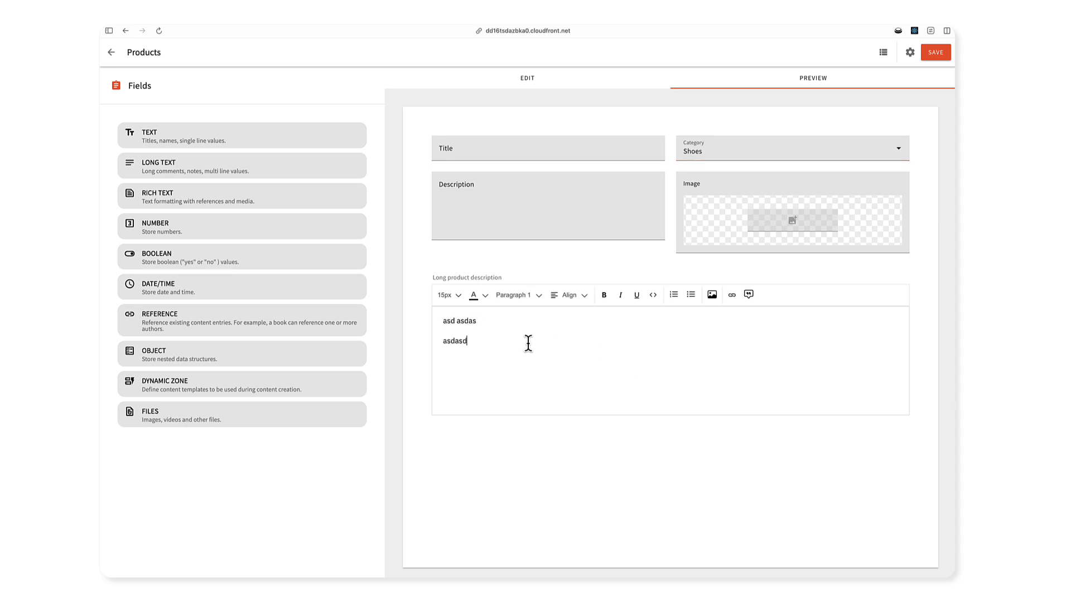
{"action": "double_click", "coordinate": [454, 341]}
{"action": "key", "text": "super+b"}
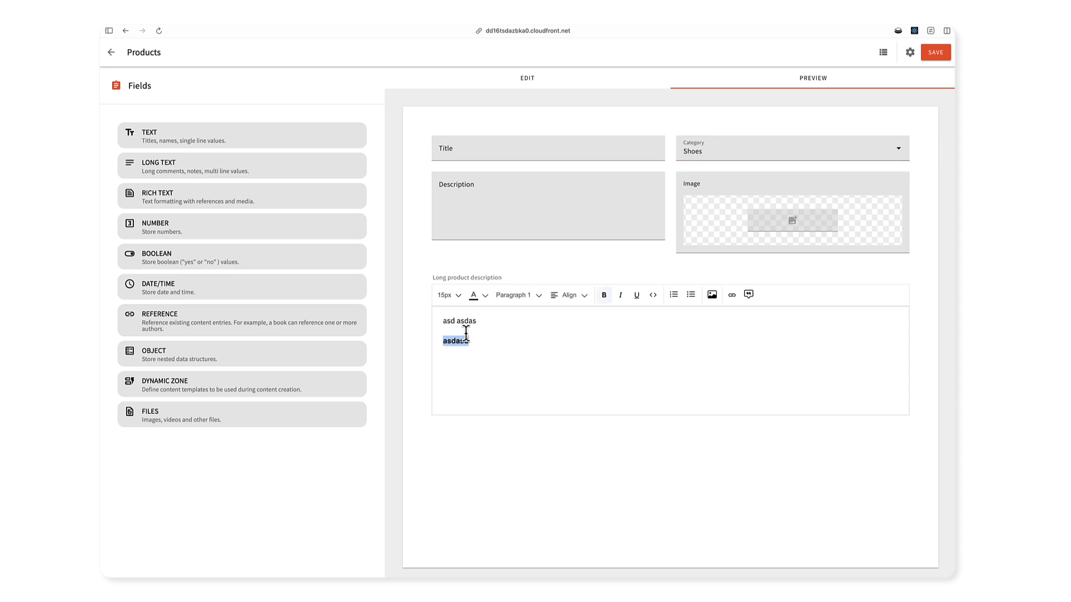
{"action": "left_click", "coordinate": [517, 300]}
{"action": "left_click", "coordinate": [514, 313]}
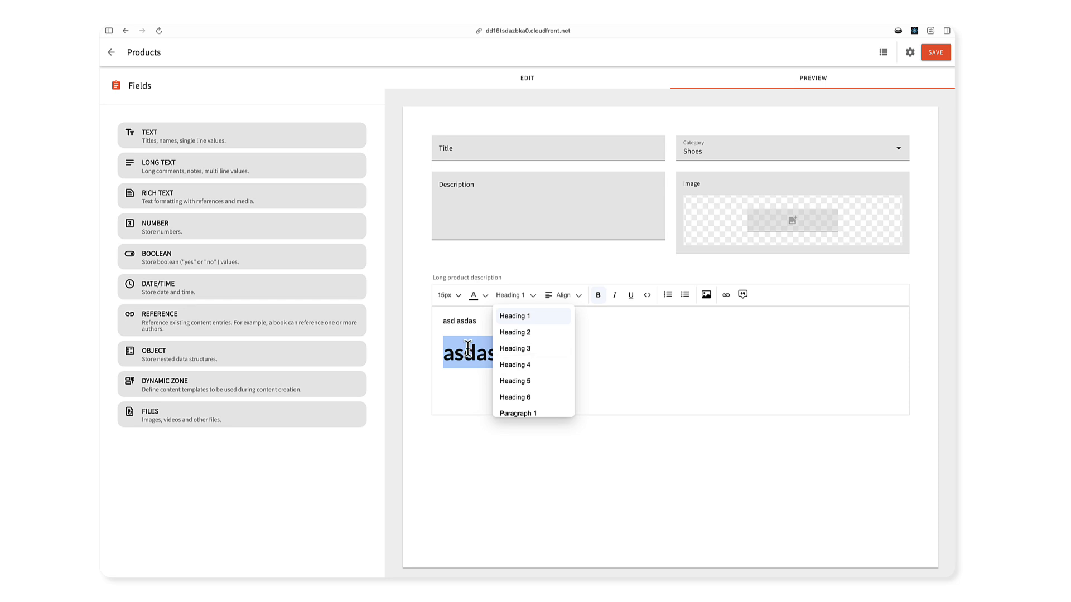
{"action": "left_click", "coordinate": [570, 352]}
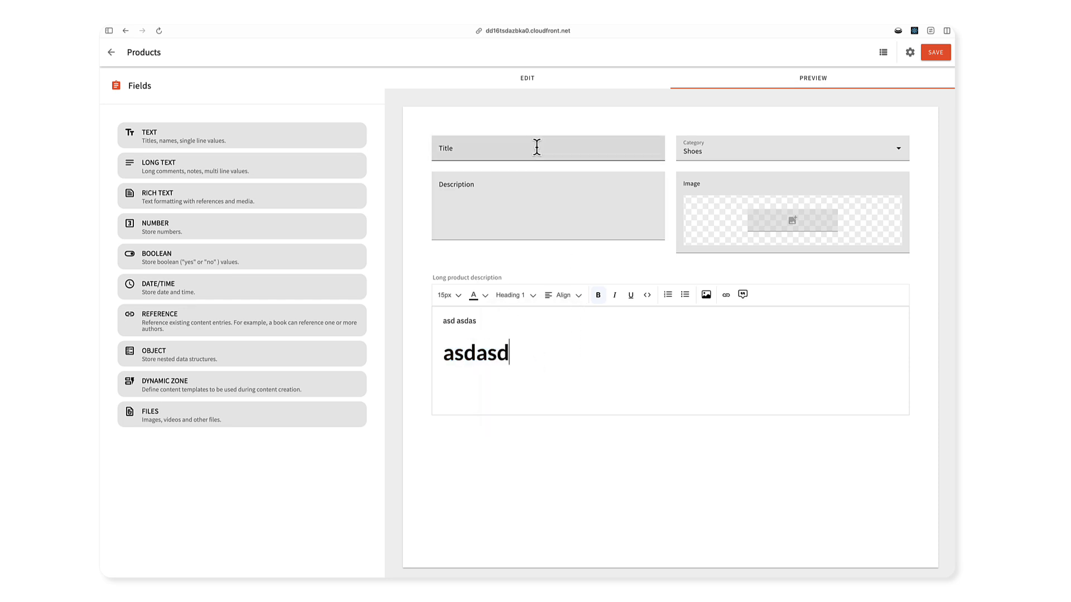
Check the Category options once more in the form preview and return to editing the model
{"action": "left_click", "coordinate": [773, 157]}
{"action": "left_click", "coordinate": [814, 150]}
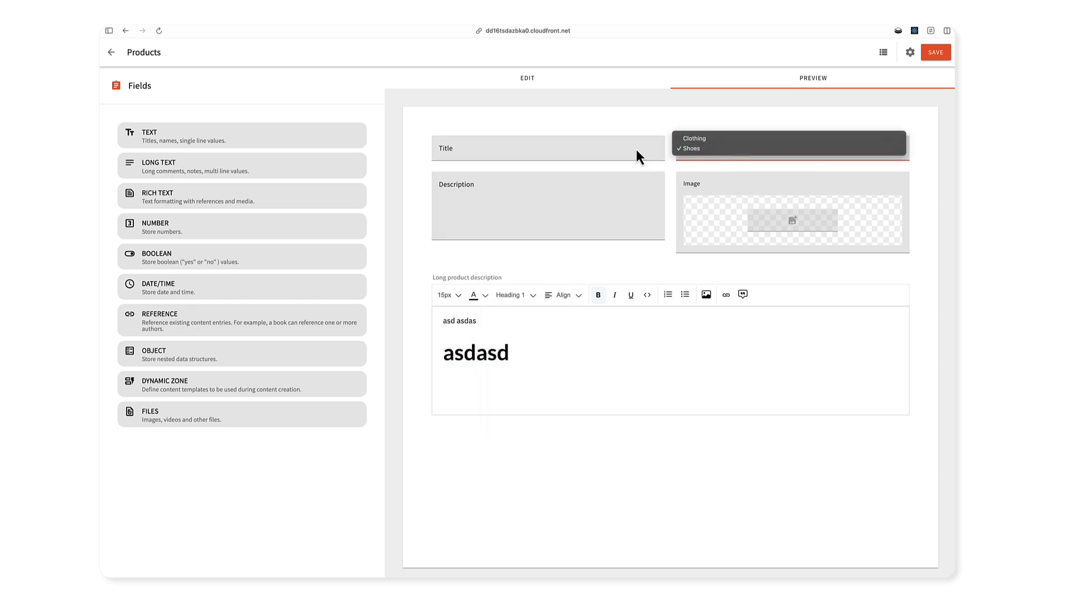
{"action": "left_click", "coordinate": [516, 81]}
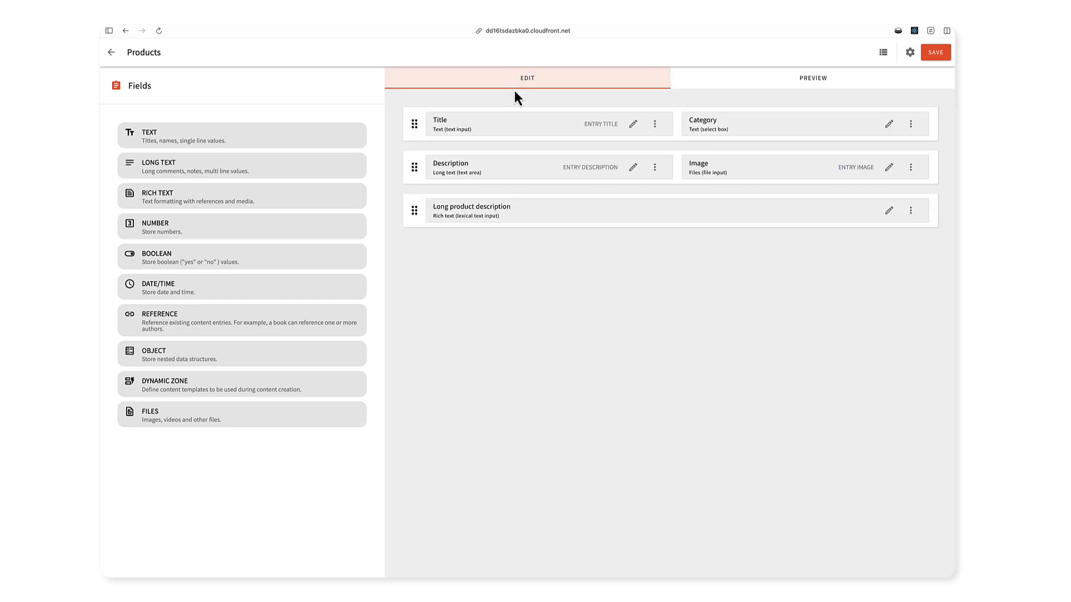
{"action": "double_click", "coordinate": [134, 92]}
{"action": "left_click", "coordinate": [136, 90]}
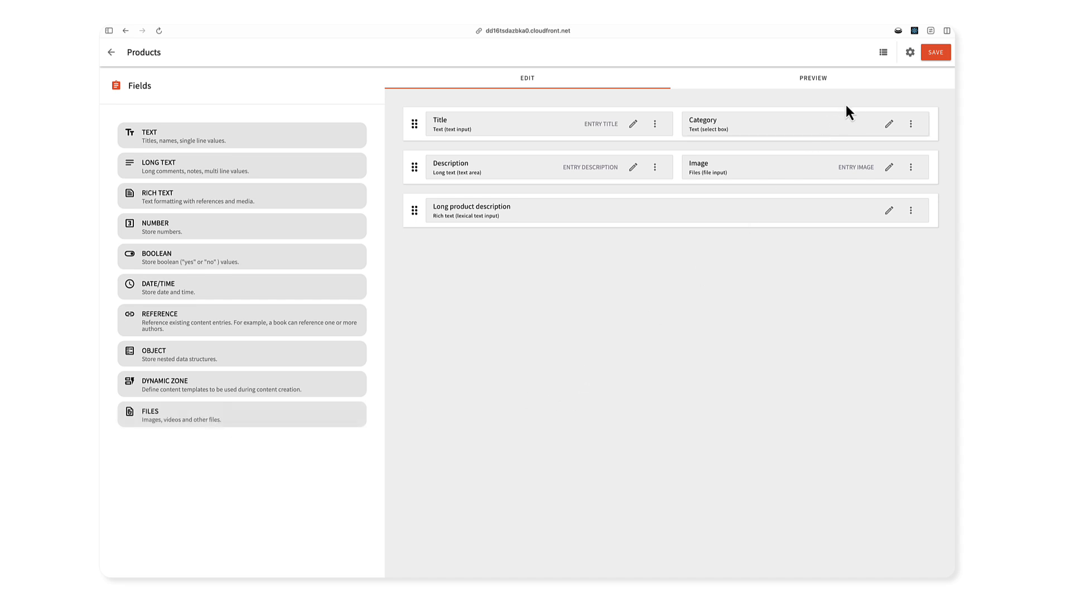
Review and save the content model's general settings, and save the Products model
{"action": "left_click", "coordinate": [909, 53]}
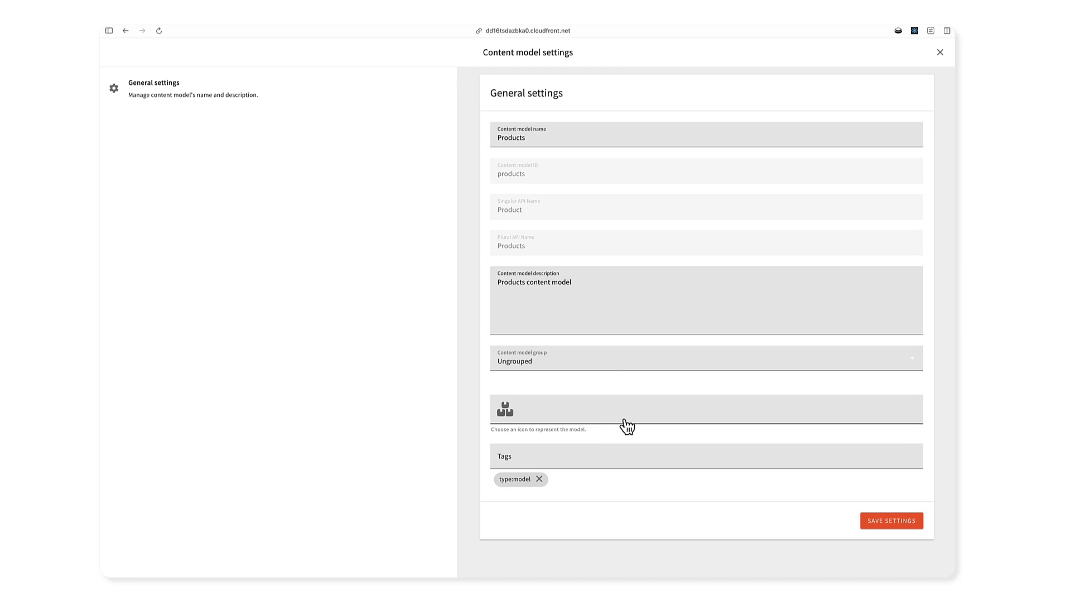
{"action": "left_click", "coordinate": [876, 523]}
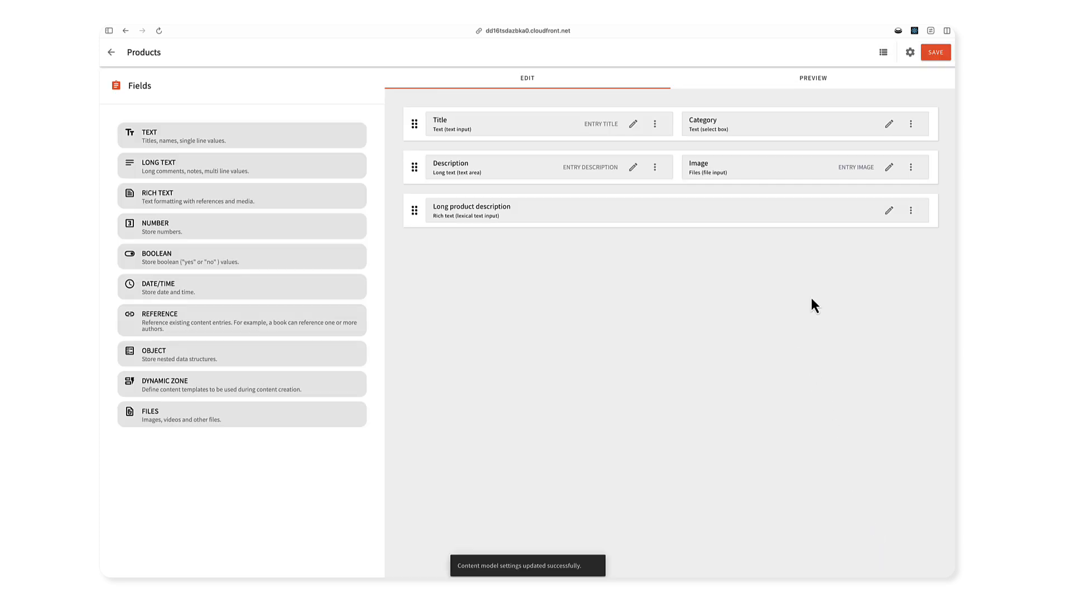
{"action": "left_click", "coordinate": [931, 53]}
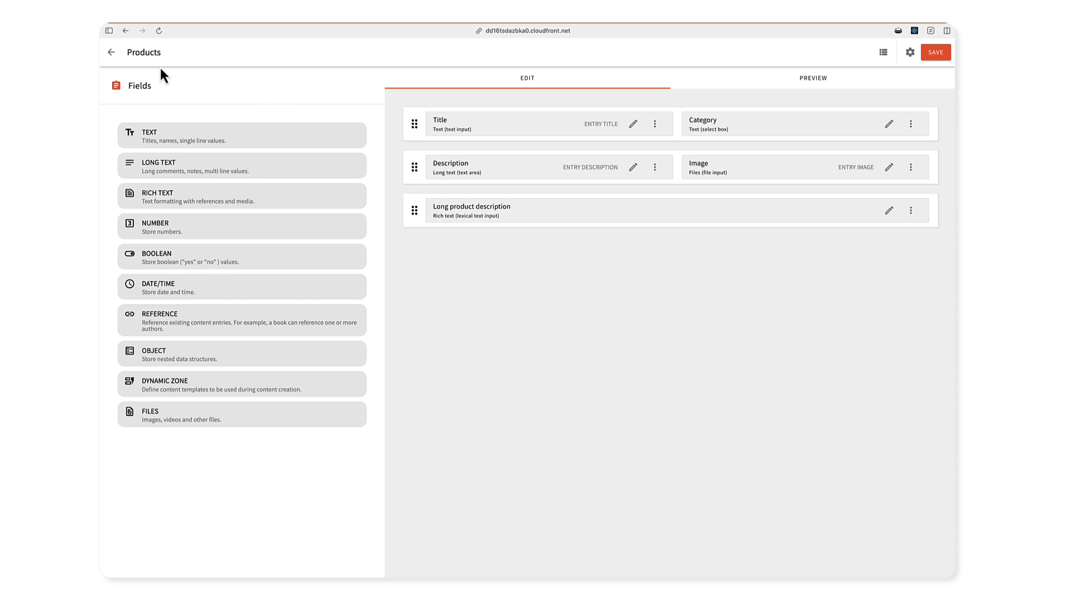
Leave the Products model editor and open the API Playground
{"action": "left_click", "coordinate": [113, 52]}
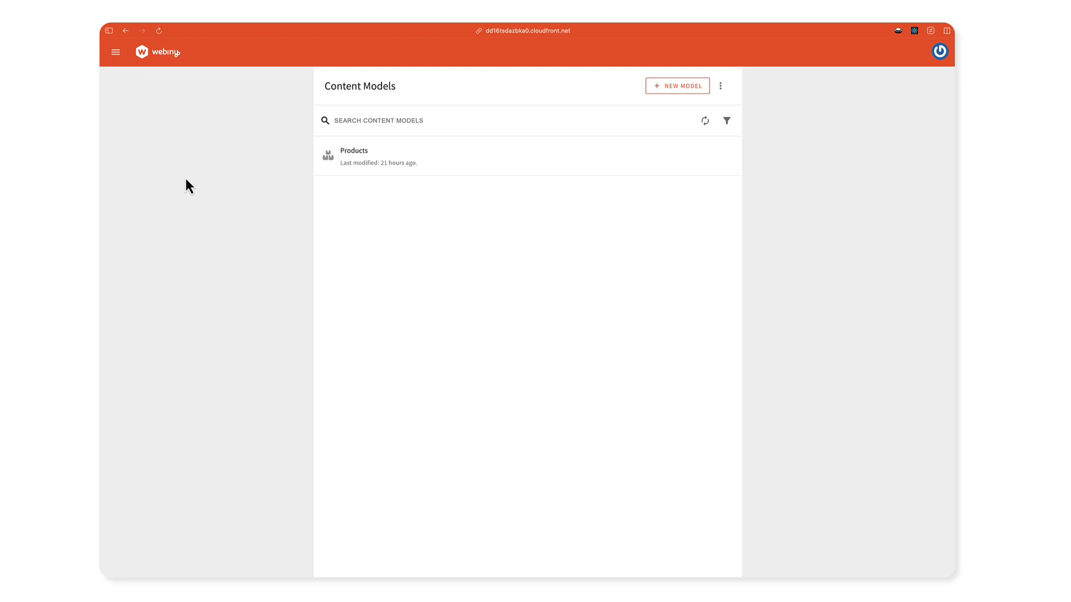
{"action": "left_click", "coordinate": [116, 53]}
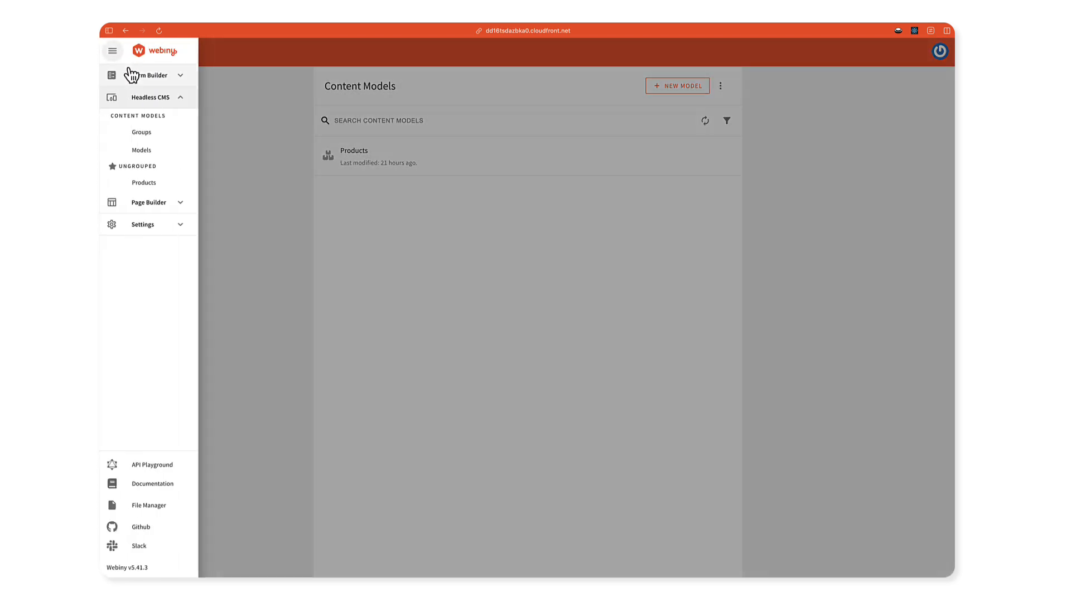
{"action": "left_click", "coordinate": [149, 104]}
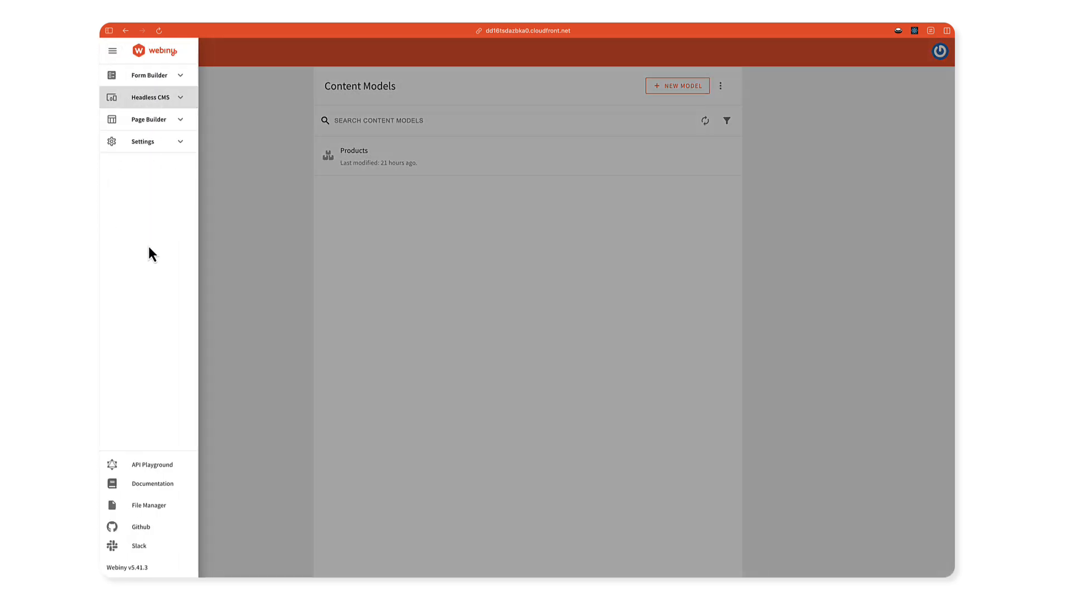
{"action": "left_click", "coordinate": [144, 467]}
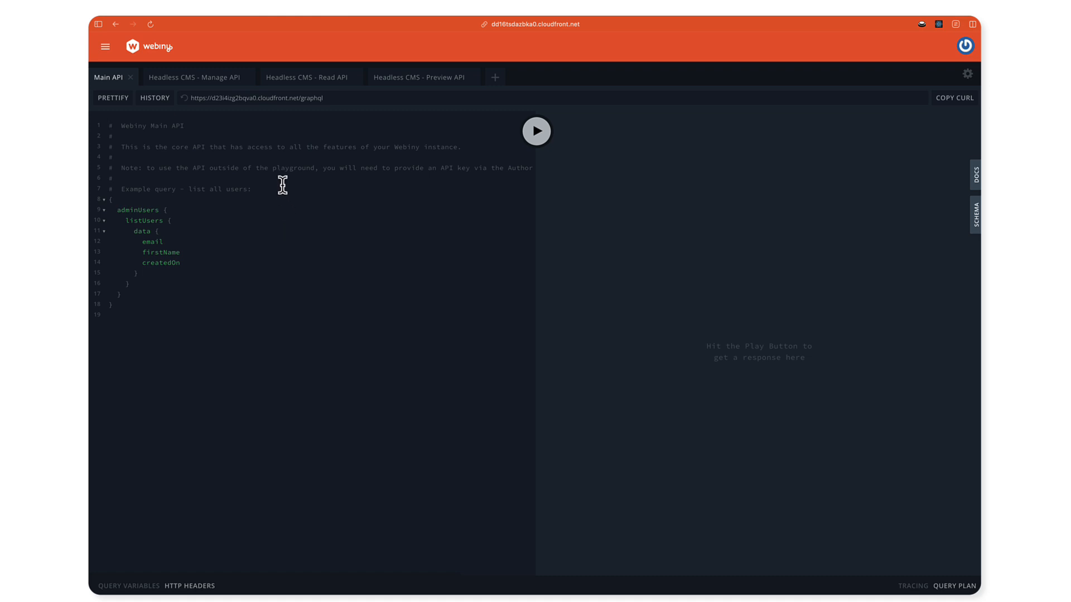
Compare the endpoint URLs of the Main, Manage, Read and Preview APIs, noting the path part that distinguishes each one
{"action": "left_click_drag", "start_coordinate": [210, 97], "coordinate": [339, 101]}
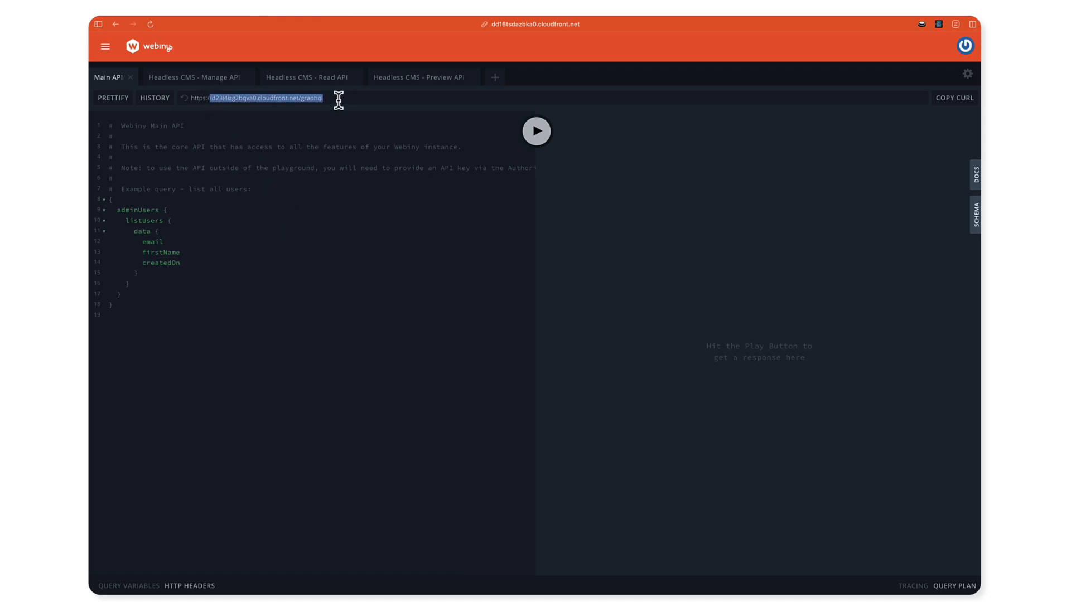
{"action": "left_click", "coordinate": [331, 99]}
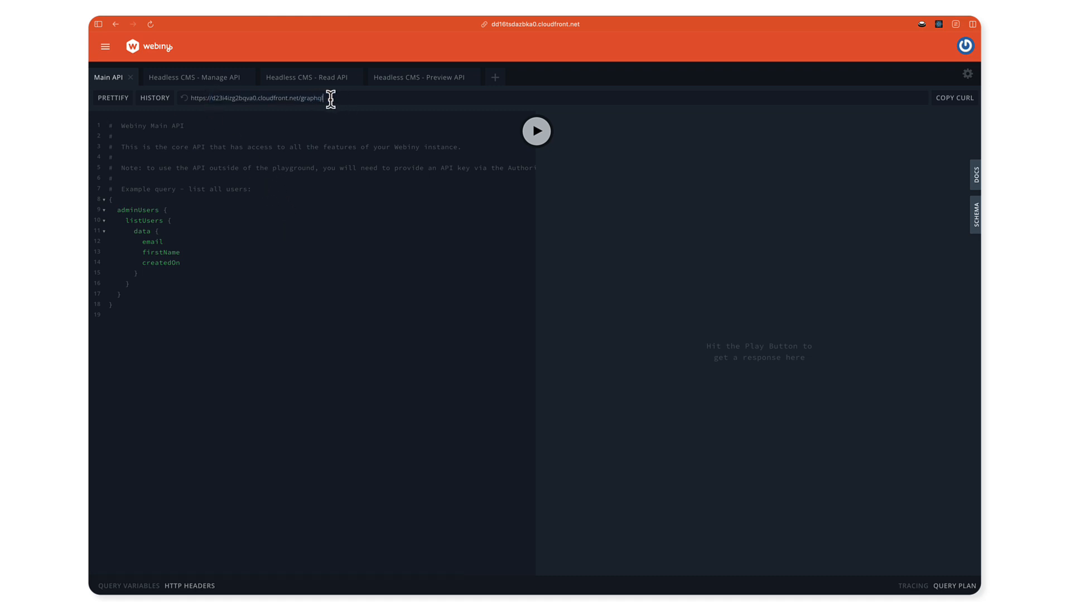
{"action": "left_click", "coordinate": [222, 80]}
{"action": "left_click_drag", "start_coordinate": [257, 98], "coordinate": [359, 95]}
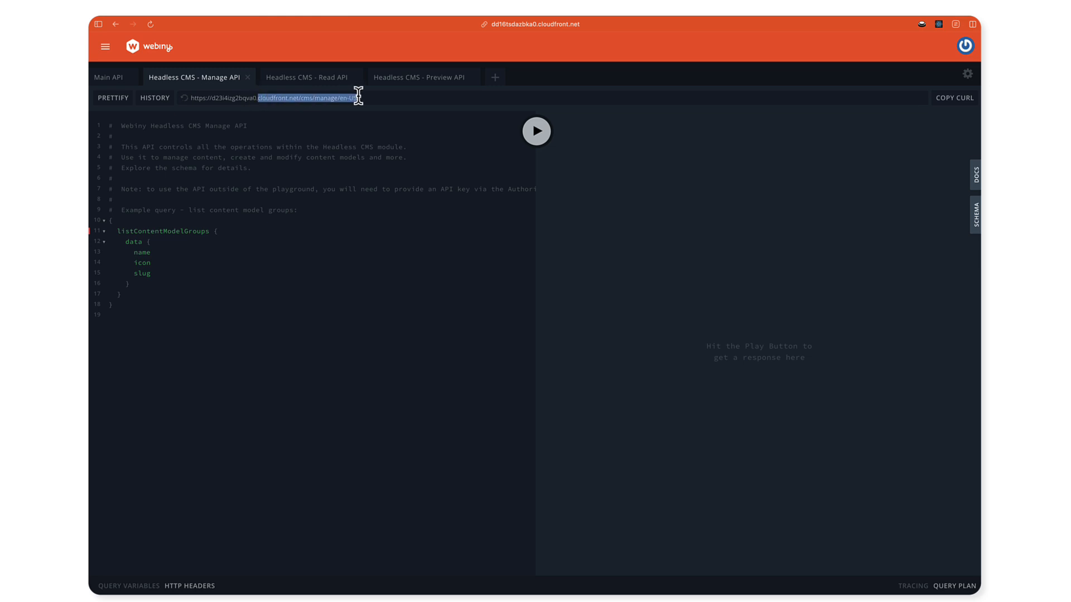
{"action": "left_click", "coordinate": [331, 99]}
{"action": "left_click", "coordinate": [329, 81]}
{"action": "double_click", "coordinate": [320, 97]}
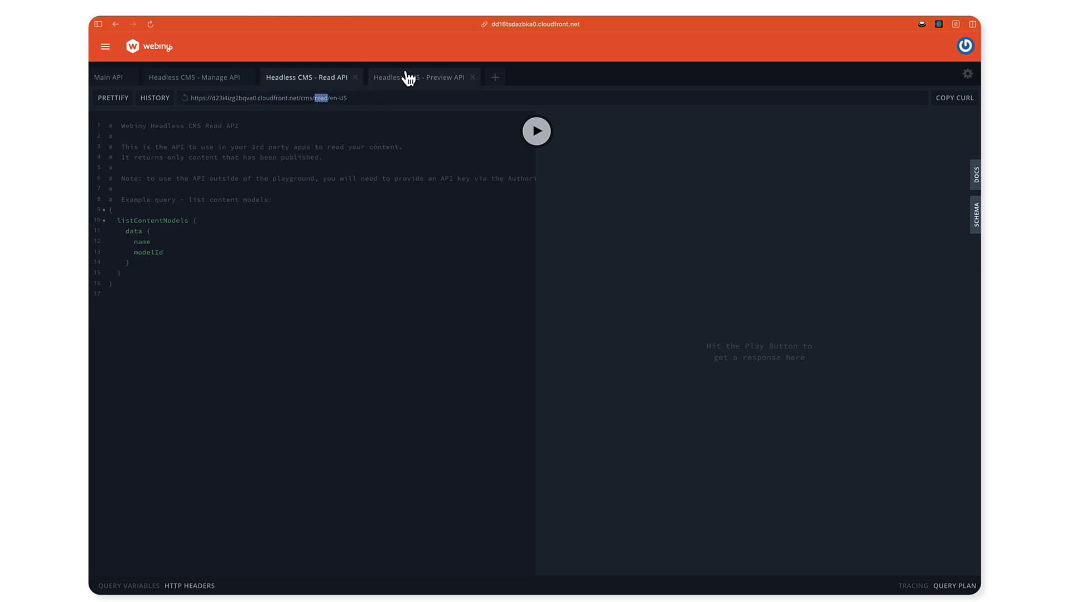
{"action": "left_click", "coordinate": [407, 77]}
{"action": "double_click", "coordinate": [326, 98]}
Review the descriptions and example queries of the Main, Manage, Read and Preview APIs, ending on the Manage API
{"action": "left_click", "coordinate": [119, 79]}
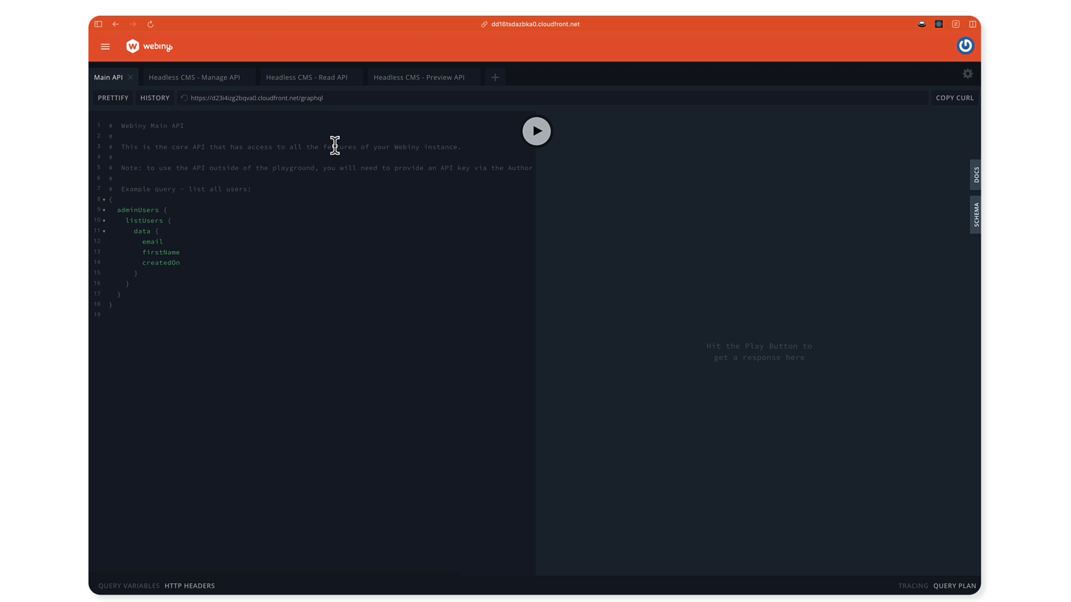
{"action": "left_click", "coordinate": [218, 80]}
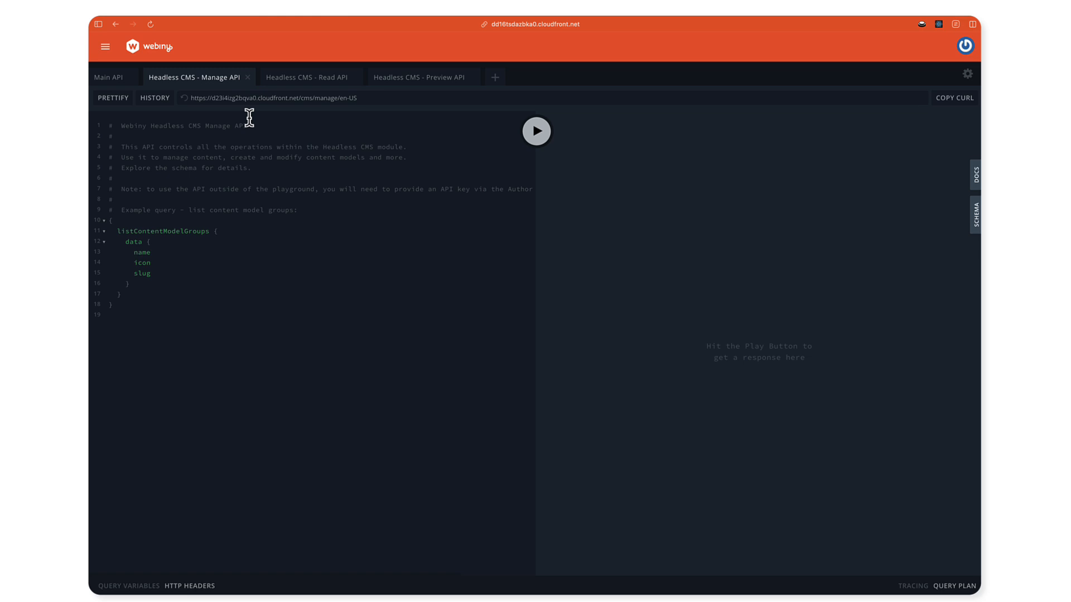
{"action": "left_click", "coordinate": [303, 78]}
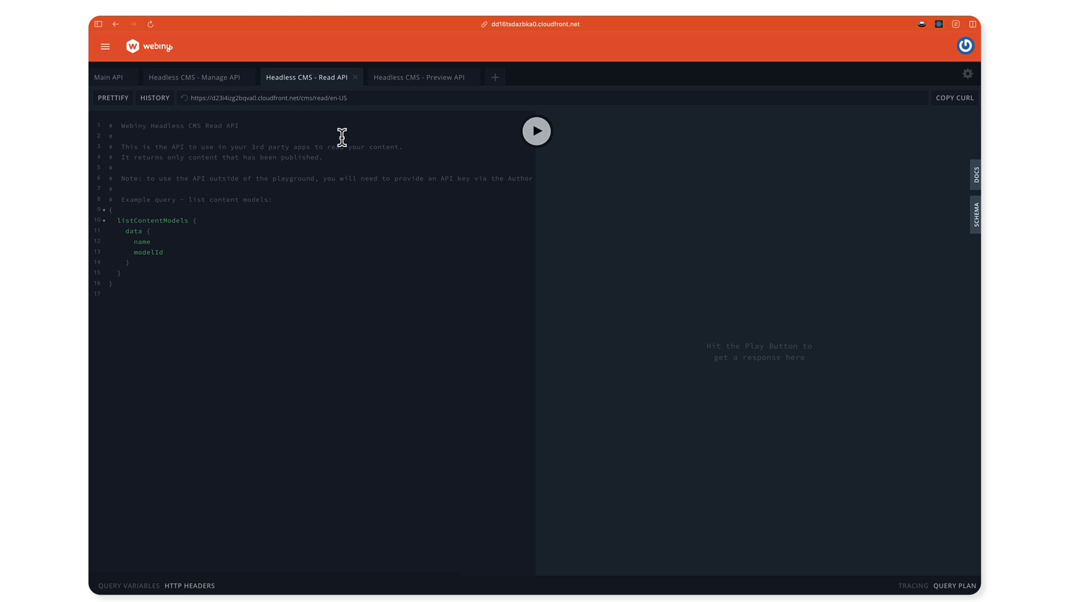
{"action": "left_click", "coordinate": [401, 83]}
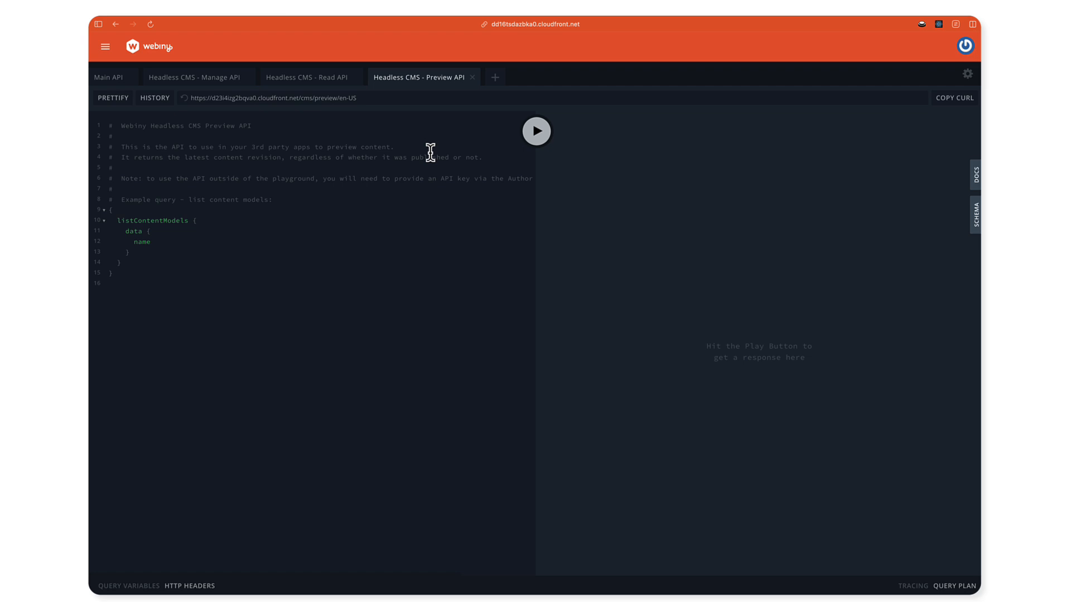
{"action": "left_click", "coordinate": [342, 79]}
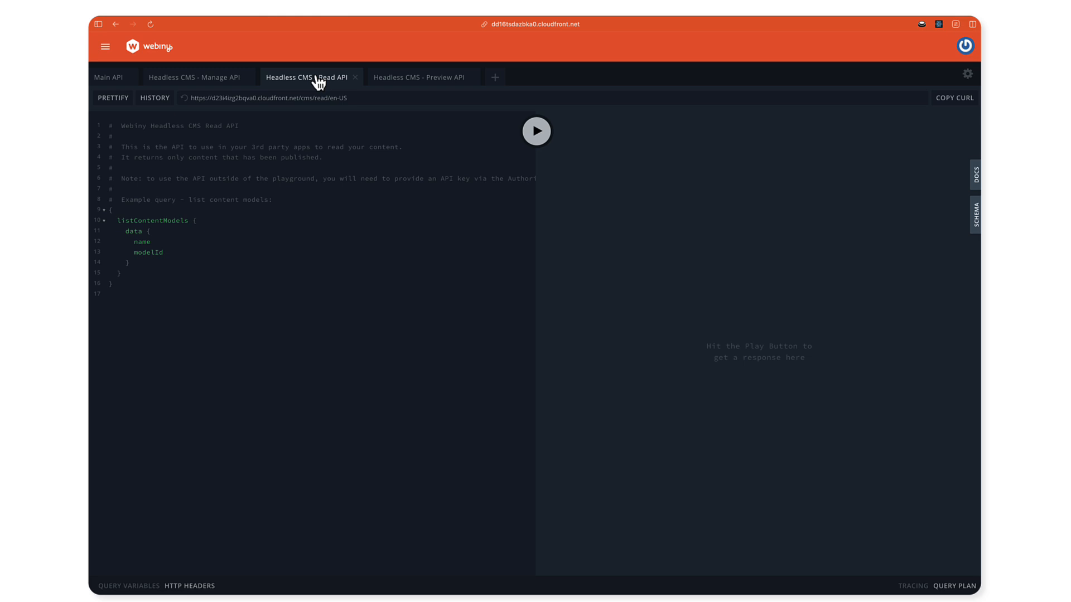
{"action": "left_click", "coordinate": [197, 79]}
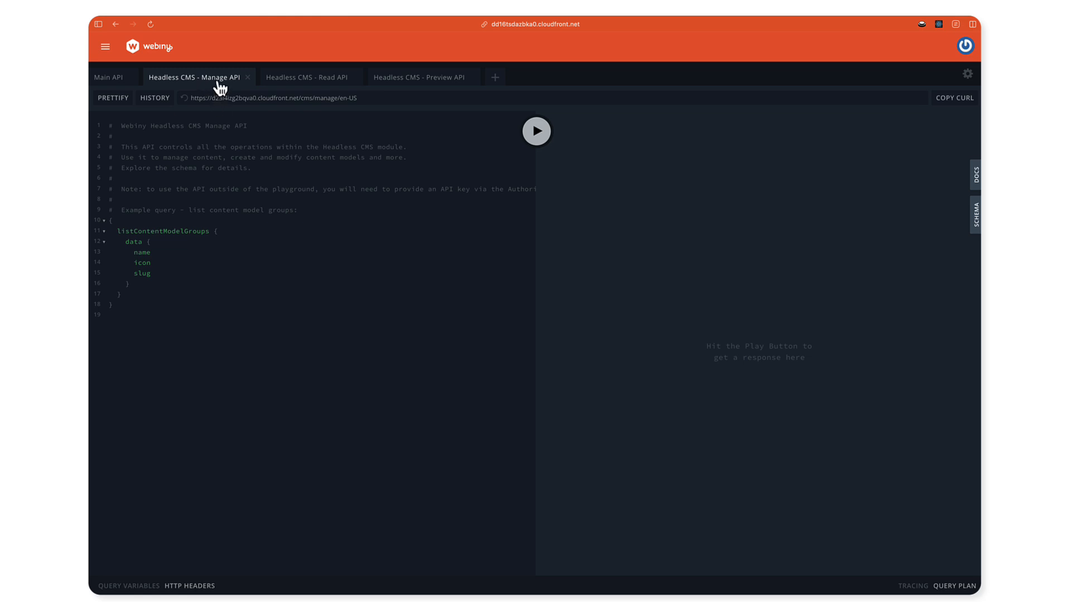
{"action": "left_click", "coordinate": [309, 84]}
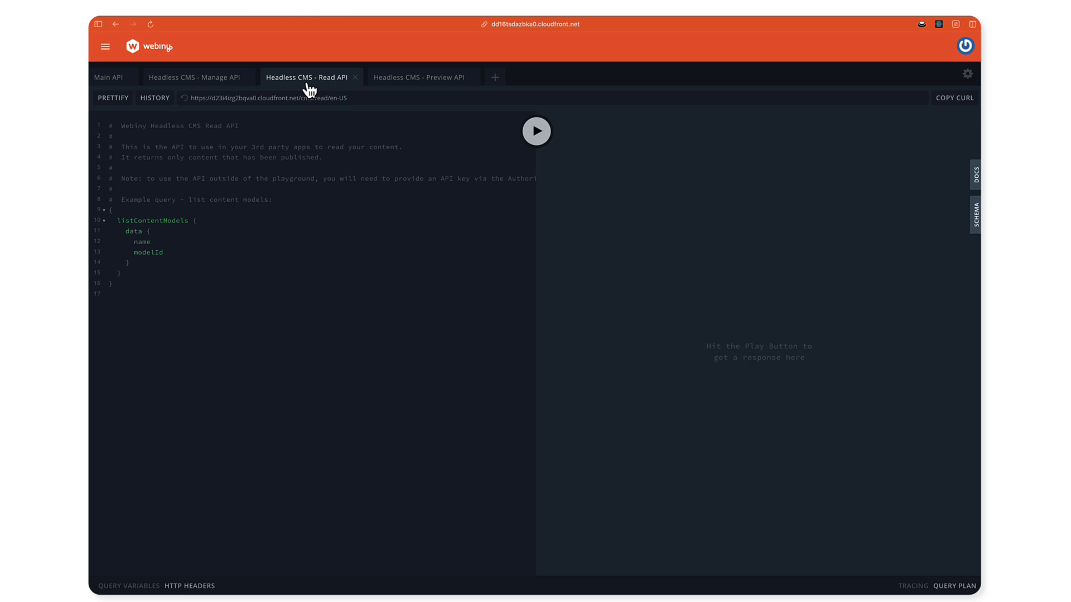
{"action": "left_click", "coordinate": [225, 81]}
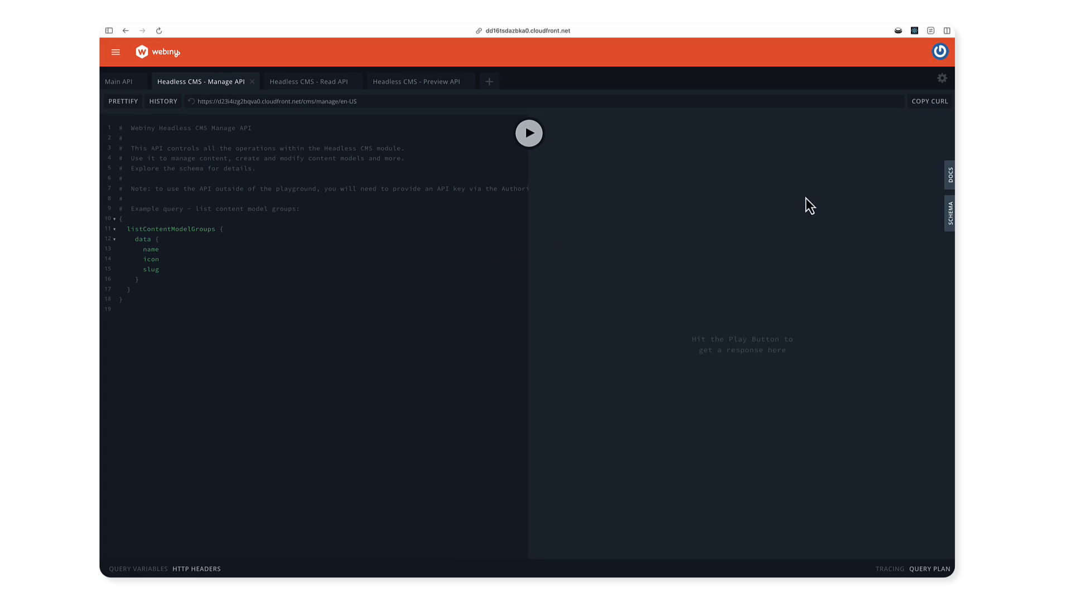
Open the Manage API's schema docs and examine its available queries and mutations, including those for products
{"action": "left_click", "coordinate": [949, 184]}
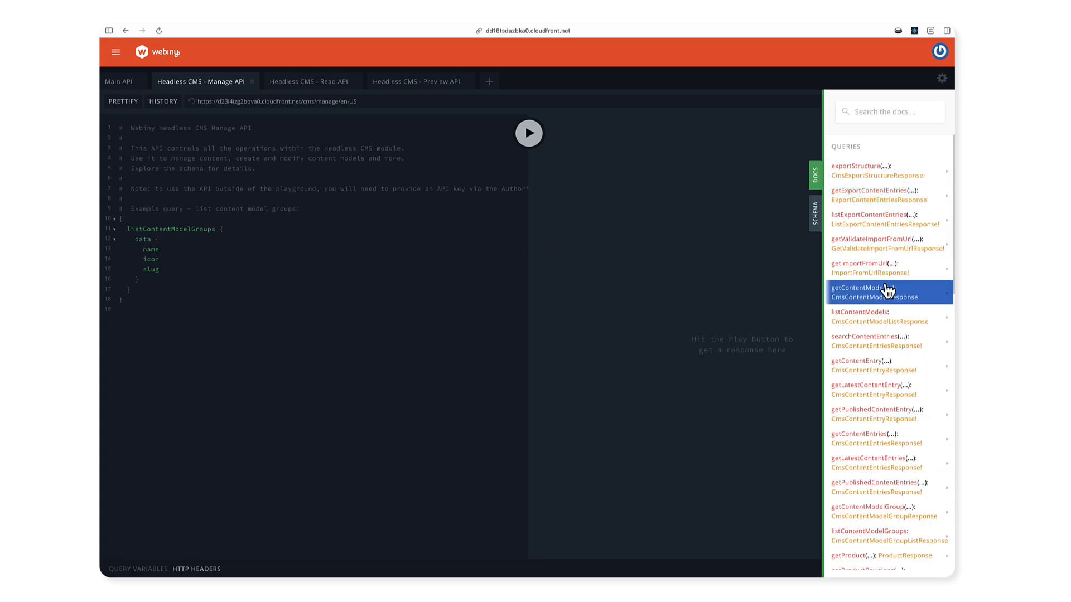
{"action": "scroll", "coordinate": [890, 327], "scroll_direction": "down", "scroll_amount": 5}
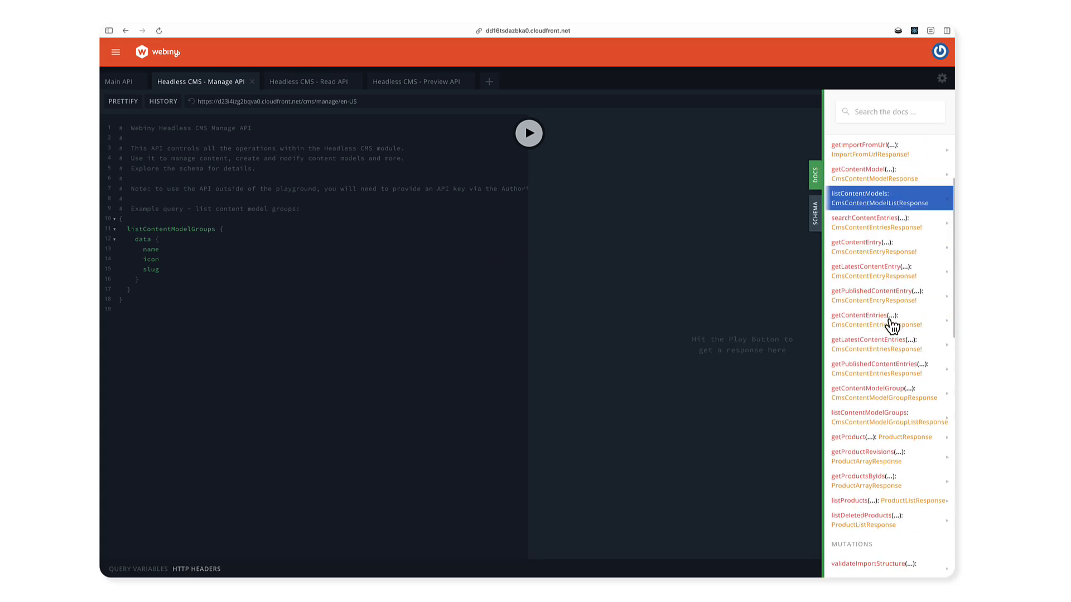
{"action": "scroll", "coordinate": [891, 326], "scroll_direction": "down", "scroll_amount": 3}
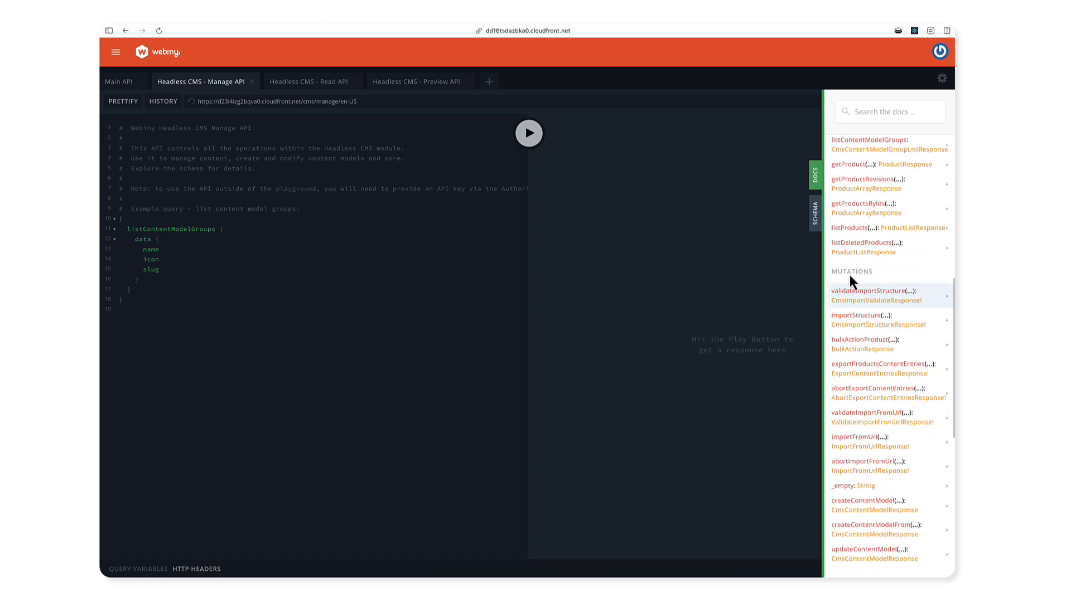
{"action": "scroll", "coordinate": [886, 339], "scroll_direction": "down", "scroll_amount": 6}
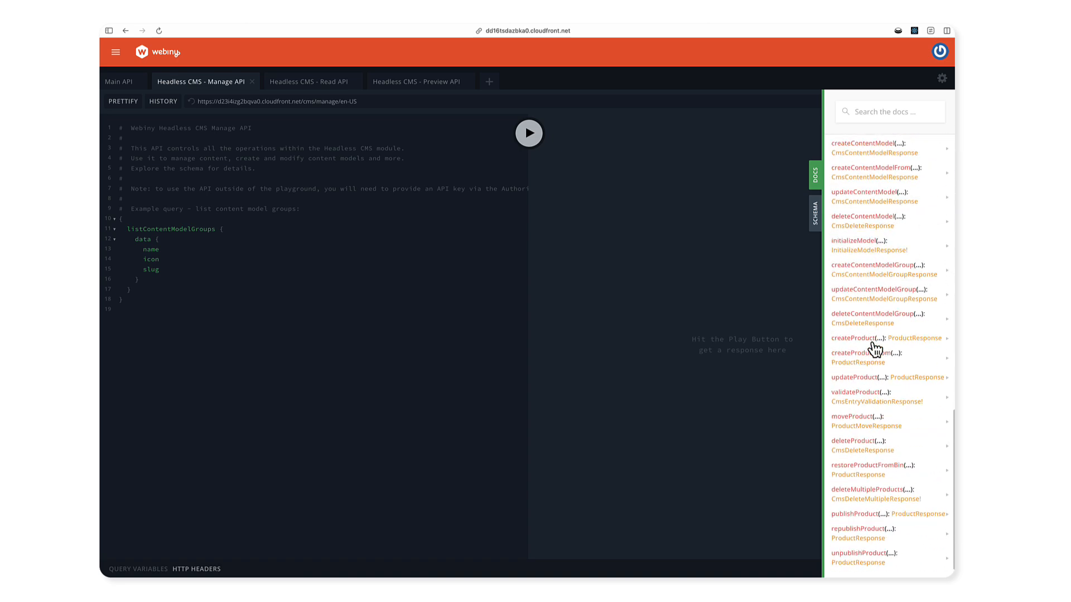
{"action": "scroll", "coordinate": [875, 349], "scroll_direction": "up", "scroll_amount": 8}
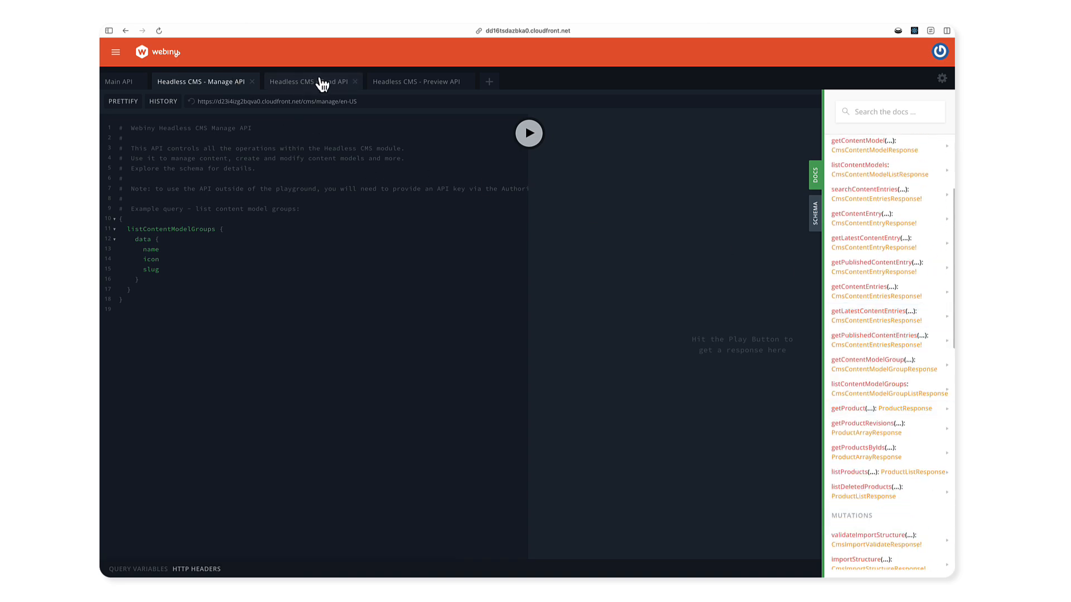
{"action": "scroll", "coordinate": [899, 340], "scroll_direction": "up", "scroll_amount": 3}
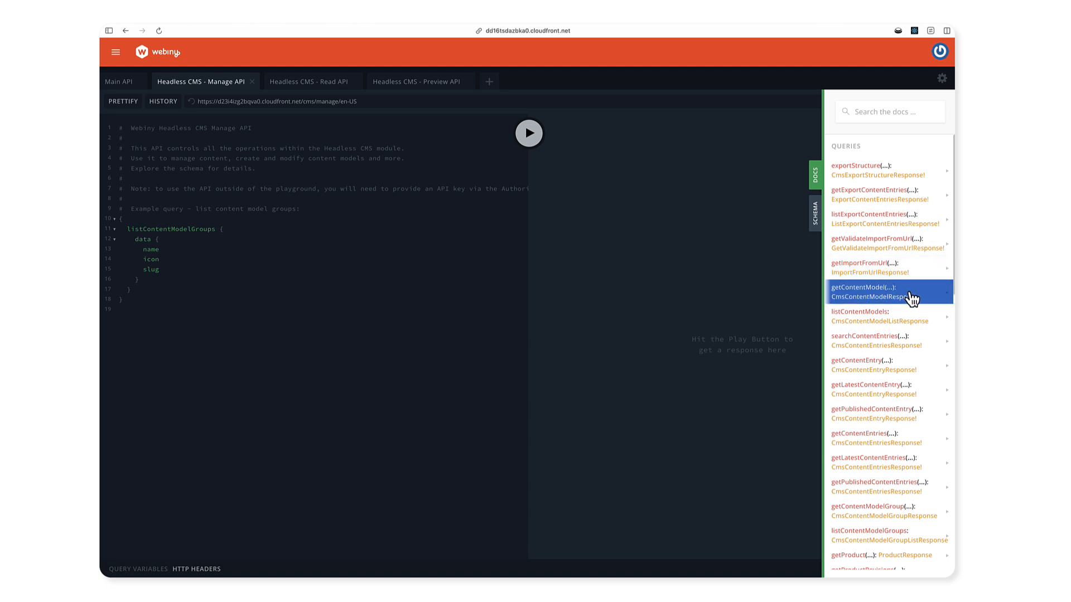
{"action": "scroll", "coordinate": [911, 321], "scroll_direction": "down", "scroll_amount": 5}
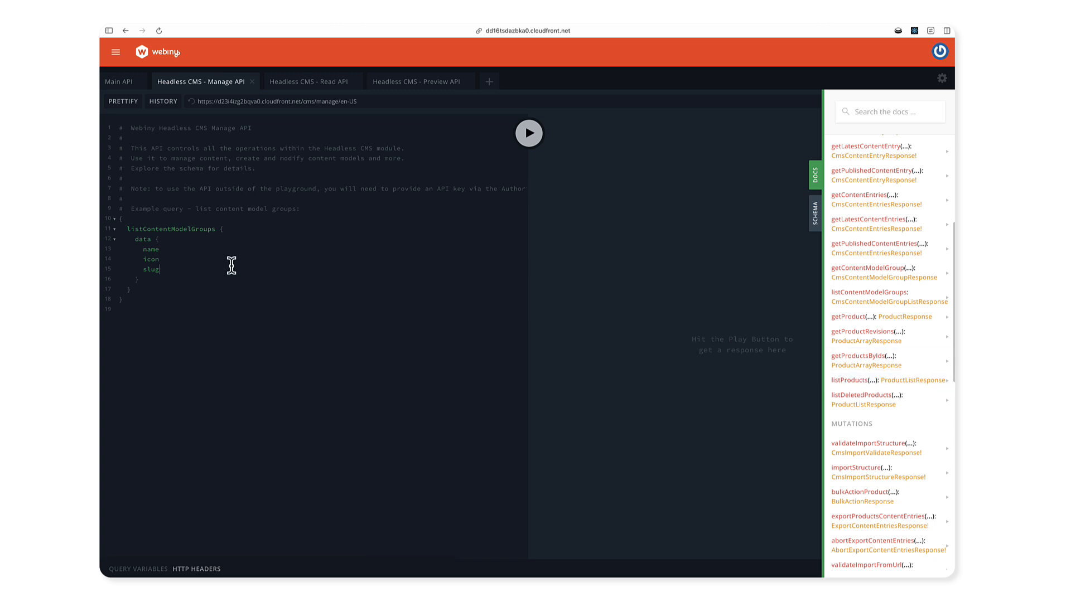
Replace the entire Manage API example query with a new query containing an empty listContentModels block
{"action": "key", "text": "super+a"}
{"action": "key", "text": "BackSpace"}
{"action": "type", "text": "{"}
{"action": "key", "text": "Return"}
{"action": "type", "text": "l"}
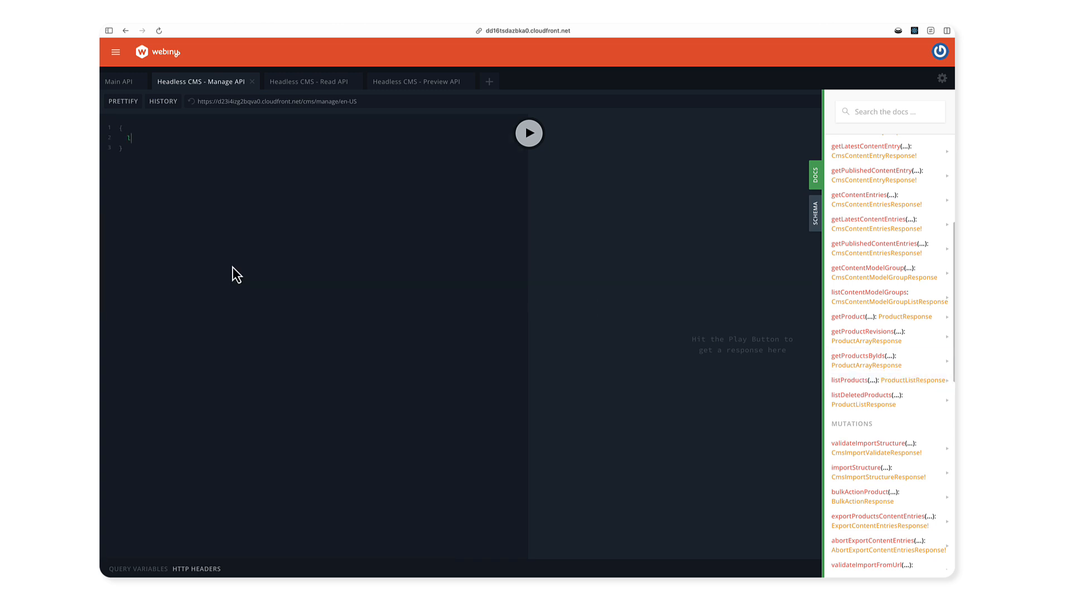
{"action": "type", "text": "istContent"}
{"action": "key", "text": "Return"}
{"action": "type", "text": "{"}
{"action": "key", "text": "Return"}
Look through the suggested response fields for listContentModels and add a nested data block
{"action": "key", "text": "ctrl+space"}
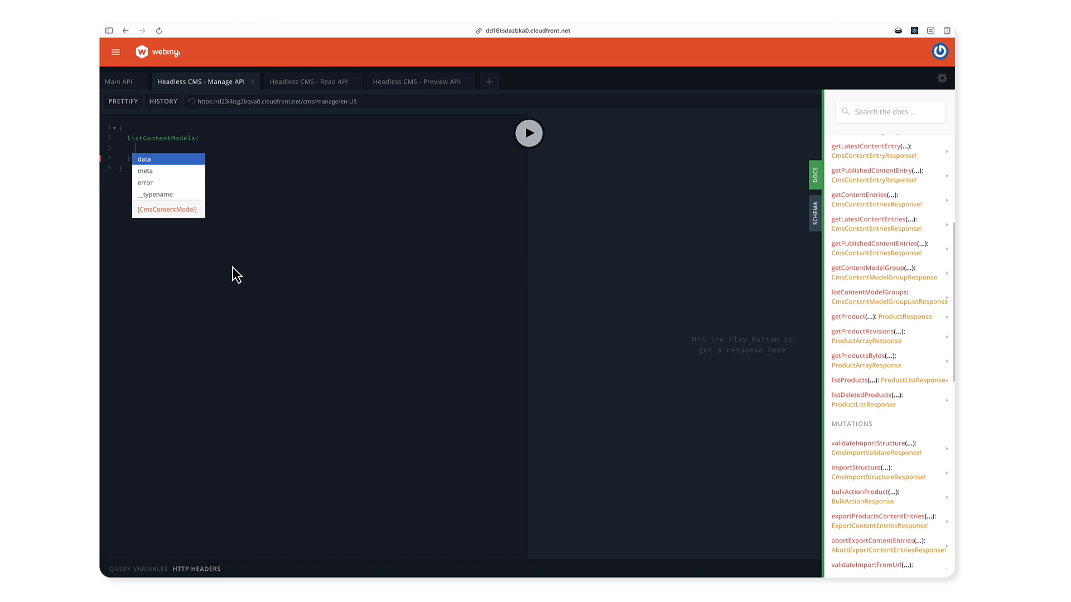
{"action": "key", "text": "Down"}
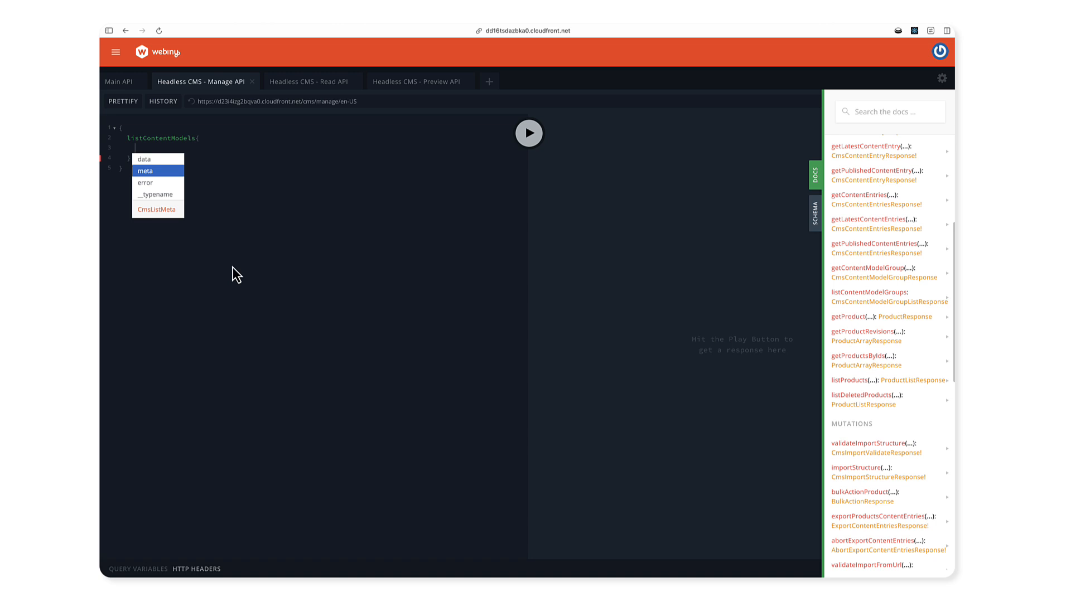
{"action": "key", "text": "Down"}
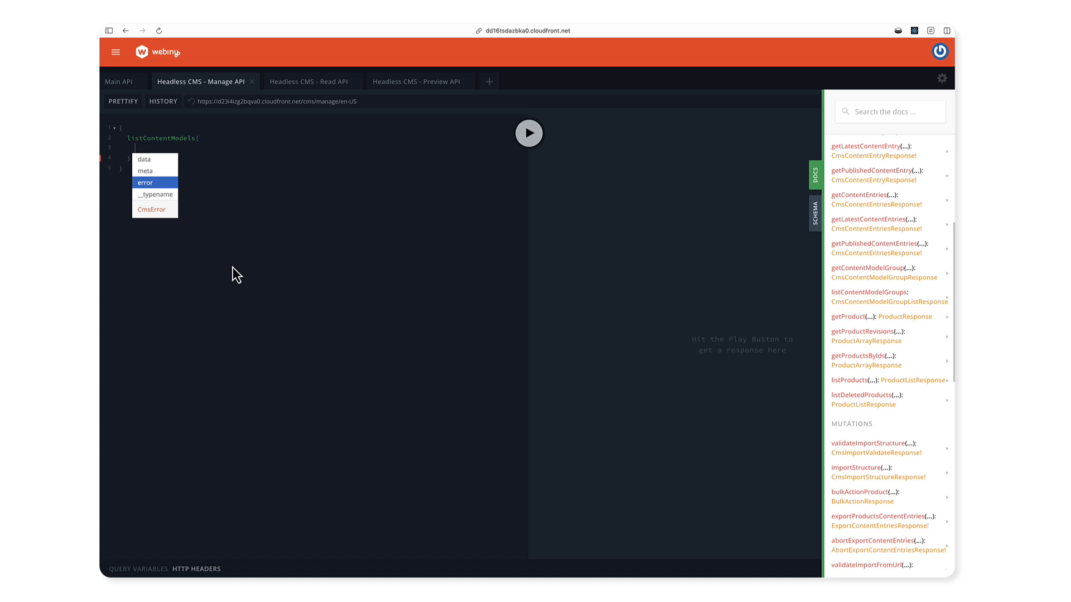
{"action": "key", "text": "Up"}
{"action": "key", "text": "Up"}
{"action": "key", "text": "Return"}
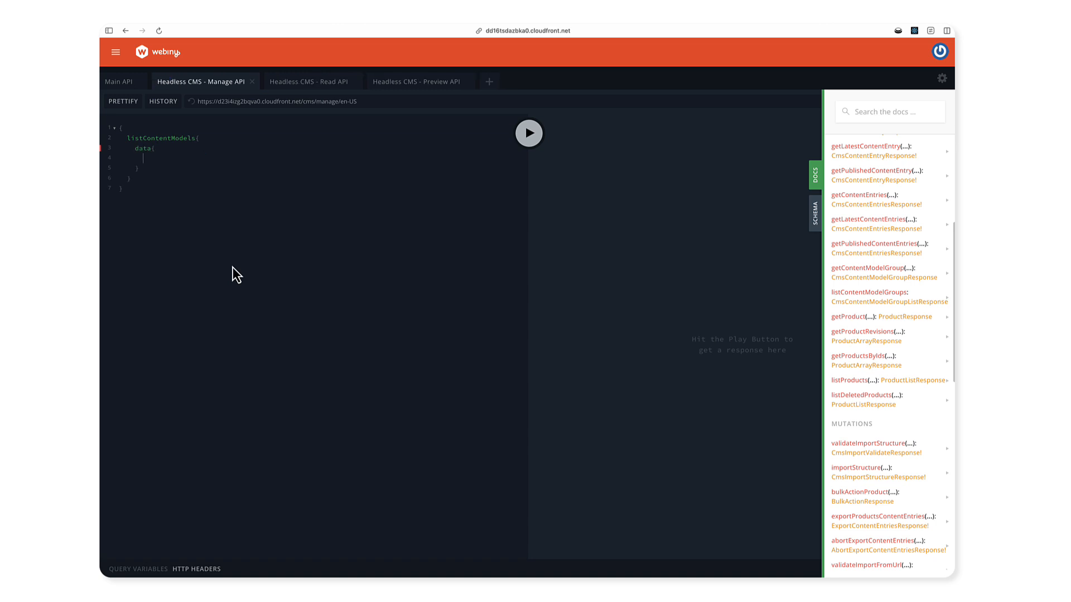
Request the name and modelId fields inside the data block and run the query
{"action": "key", "text": "ctrl+space"}
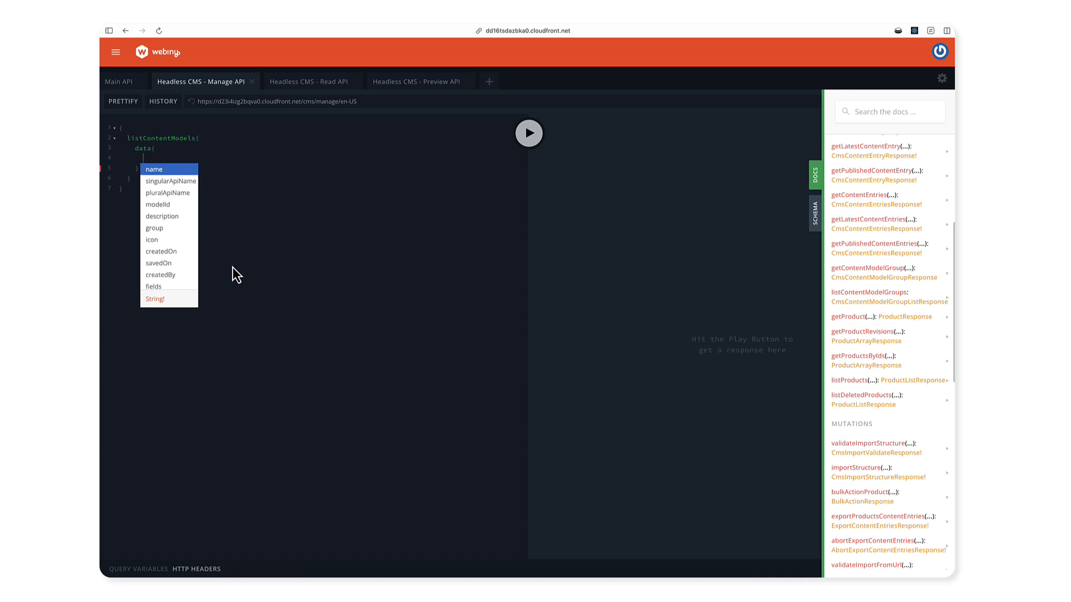
{"action": "key", "text": "Return"}
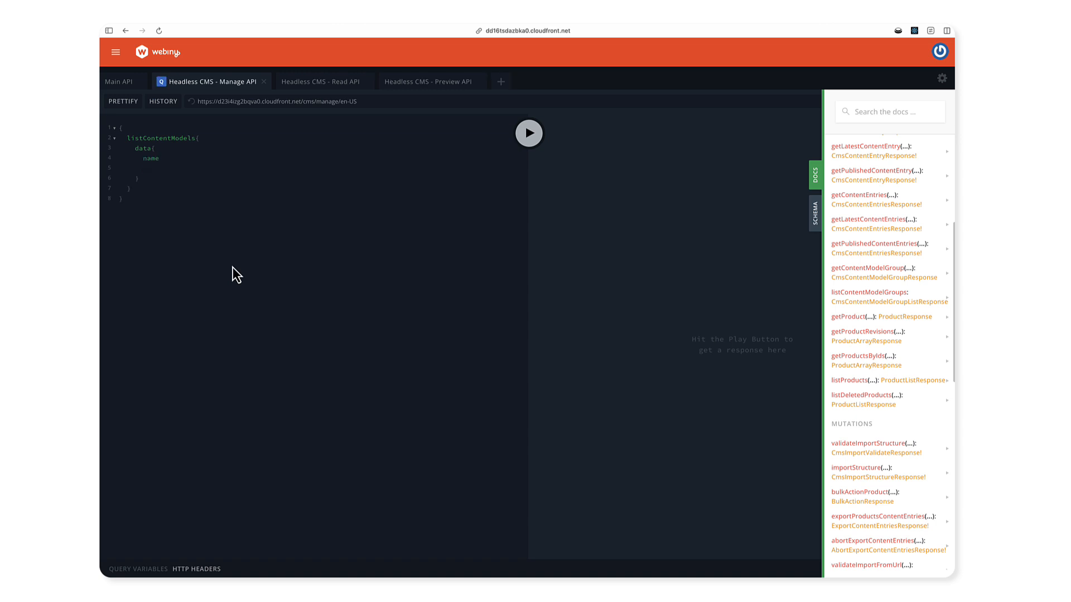
{"action": "type", "text": "mode"}
{"action": "key", "text": "Return"}
{"action": "key", "text": "ctrl+Return"}
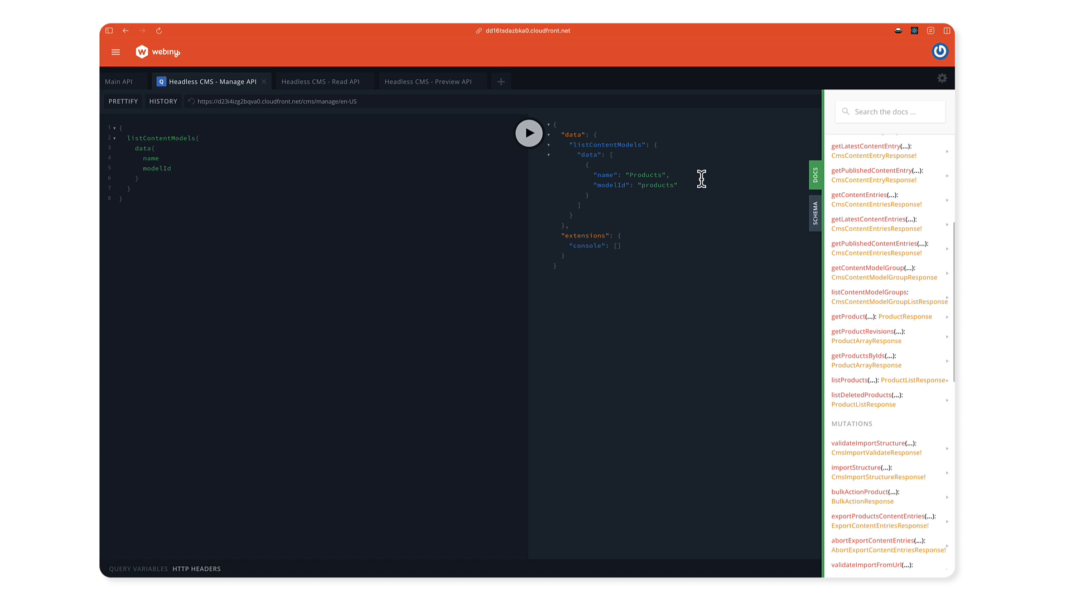
Switch to the Webiny docs page "Using the GraphQL API" and read through Programmatic Access to the API key's Authorization header example
{"action": "key", "text": "super+Tab"}
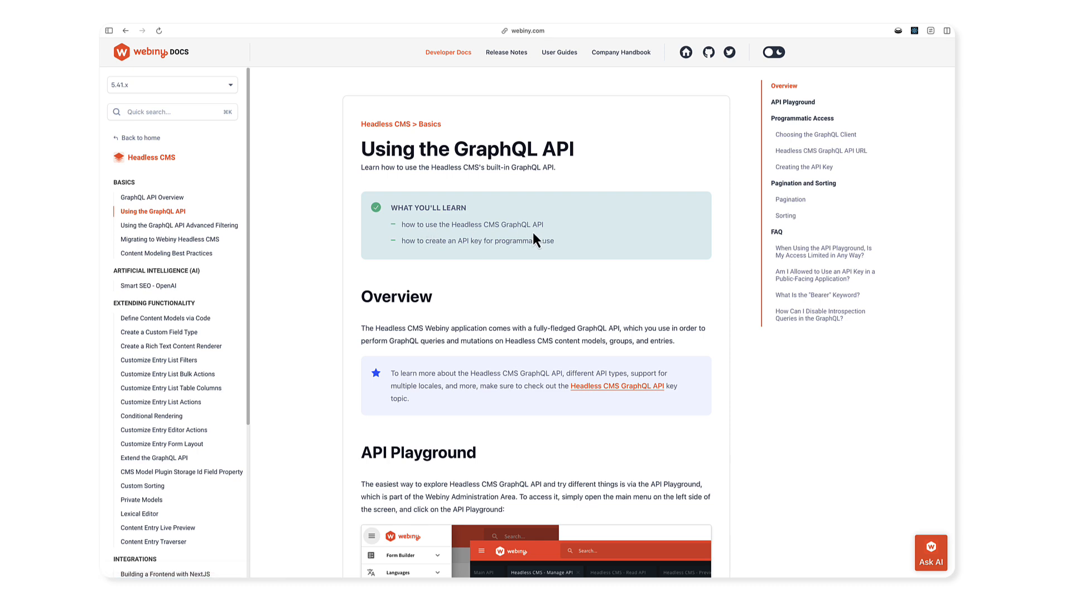
{"action": "scroll", "coordinate": [558, 273], "scroll_direction": "down", "scroll_amount": 5}
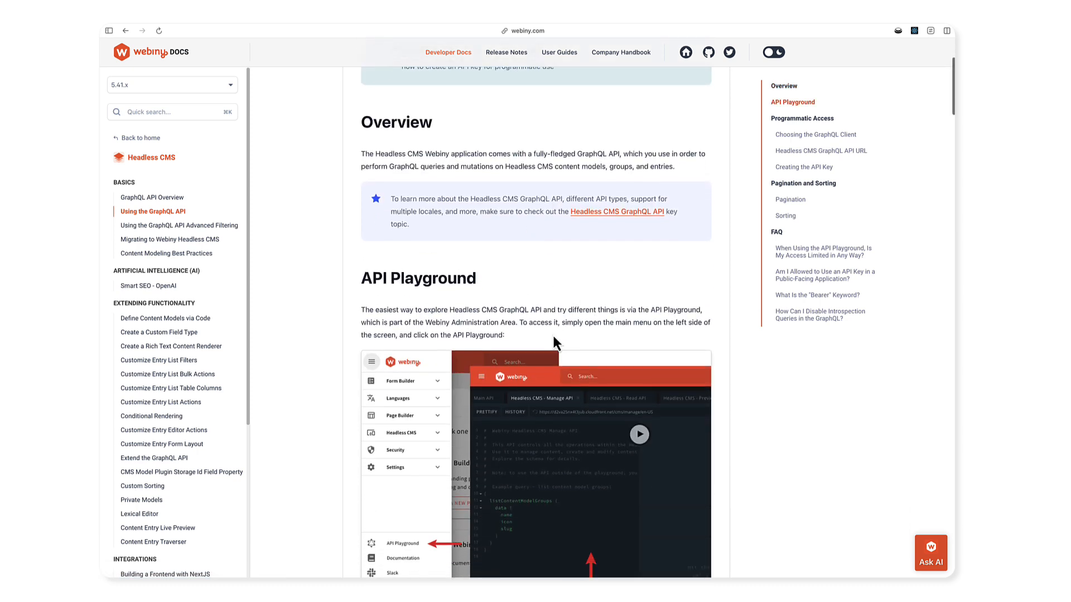
{"action": "scroll", "coordinate": [557, 330], "scroll_direction": "down", "scroll_amount": 10}
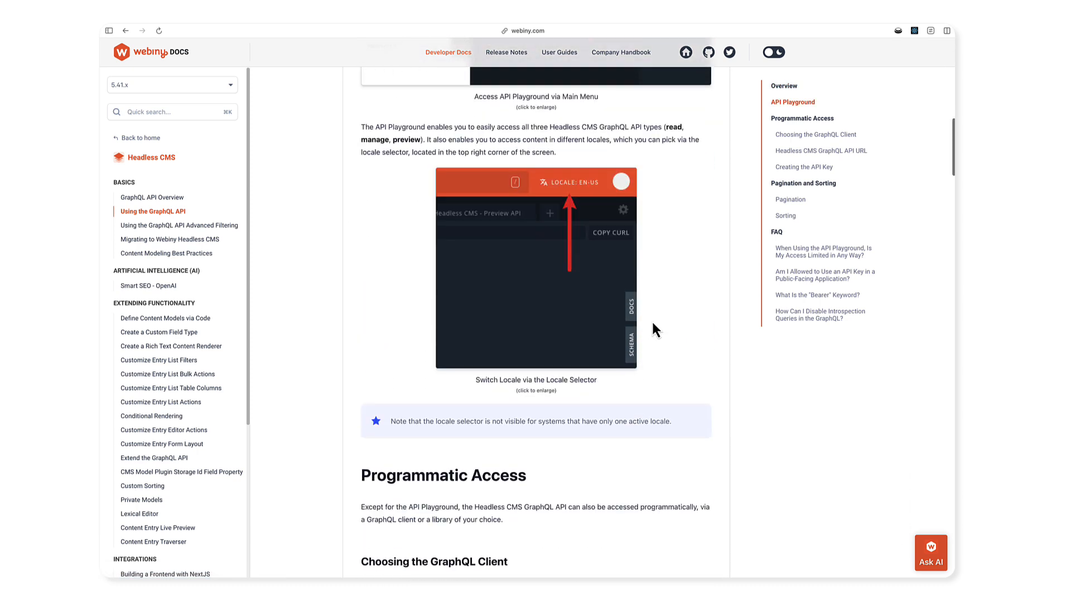
{"action": "scroll", "coordinate": [653, 327], "scroll_direction": "down", "scroll_amount": 2}
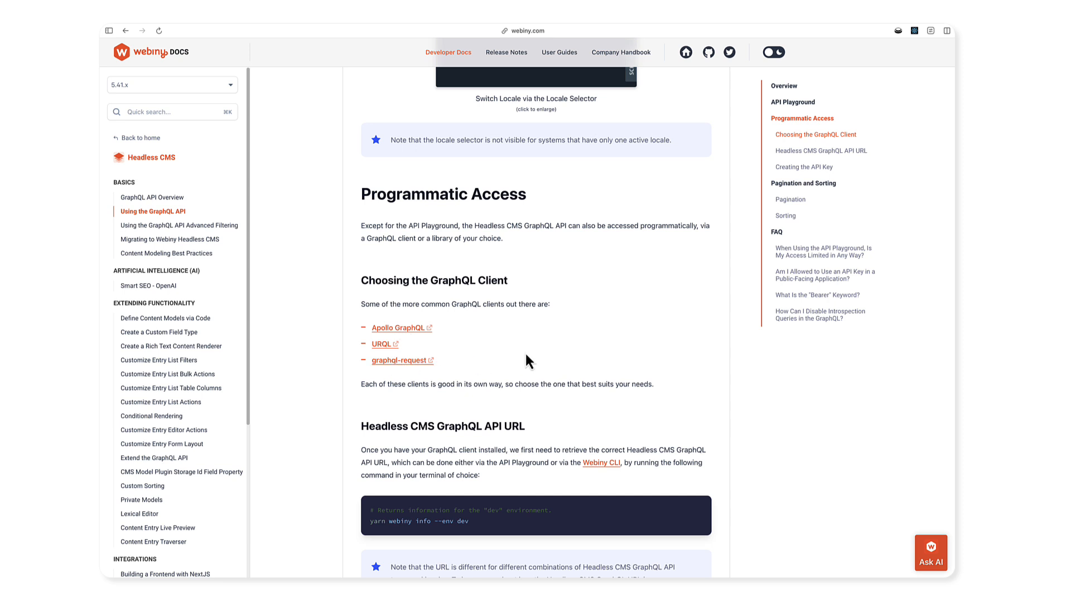
{"action": "scroll", "coordinate": [525, 355], "scroll_direction": "down", "scroll_amount": 2}
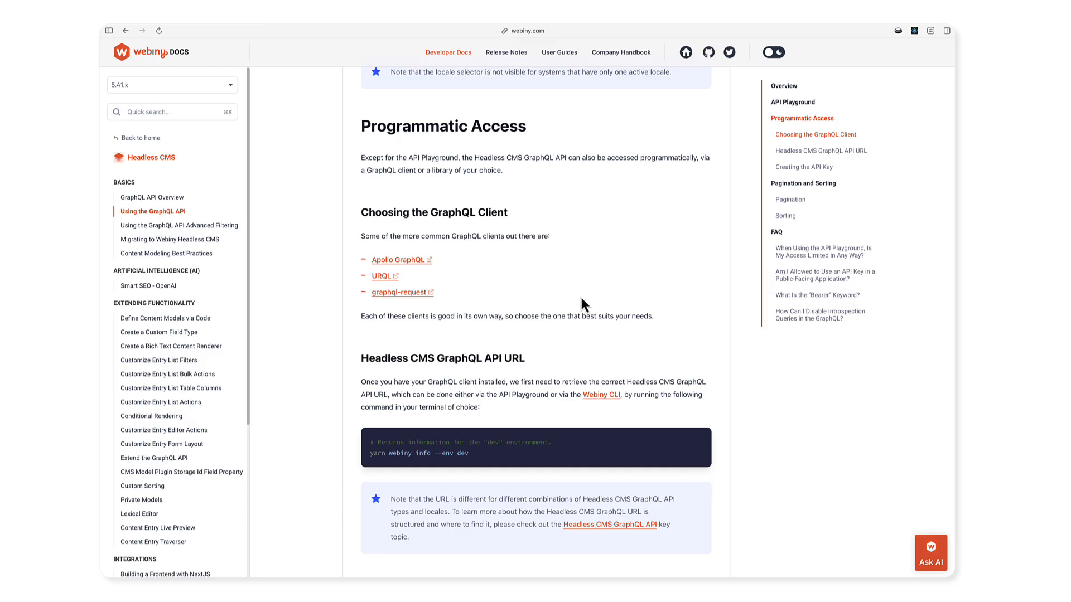
{"action": "scroll", "coordinate": [581, 304], "scroll_direction": "down", "scroll_amount": 5}
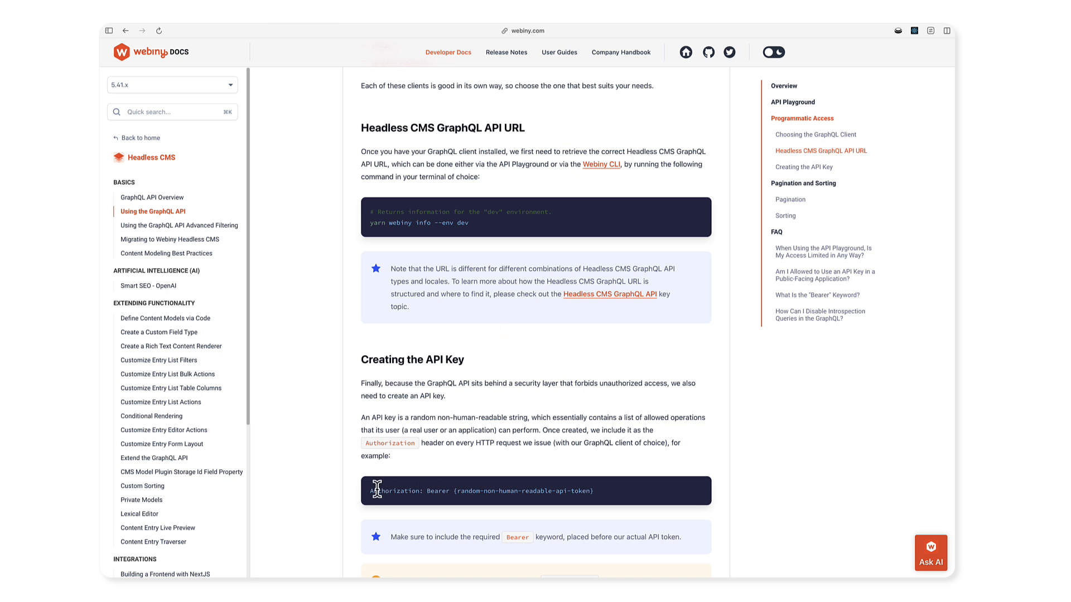
{"action": "left_click_drag", "start_coordinate": [370, 491], "coordinate": [414, 490]}
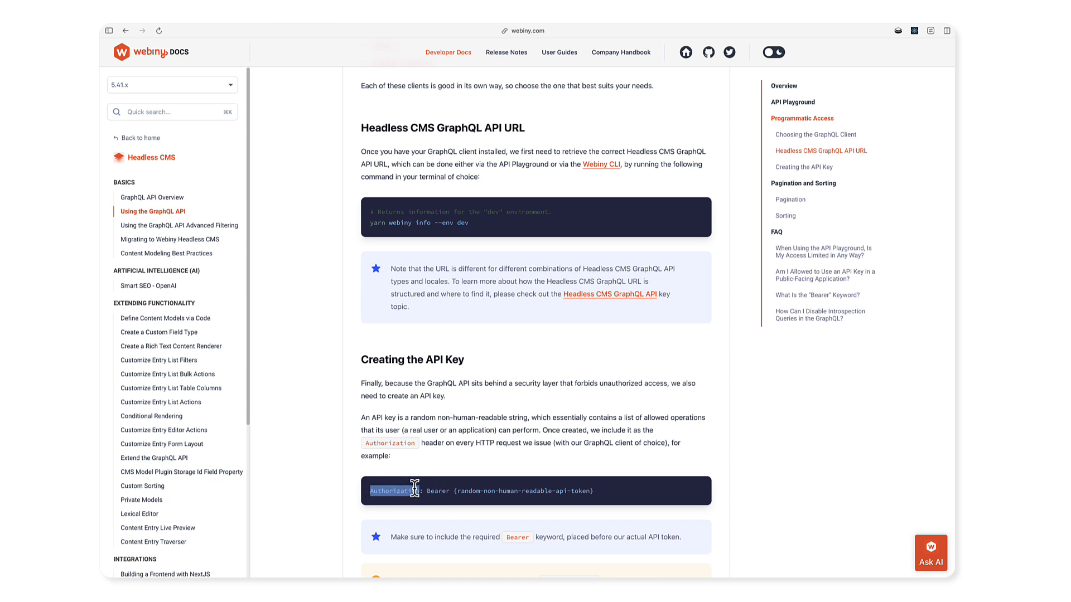
{"action": "double_click", "coordinate": [436, 491]}
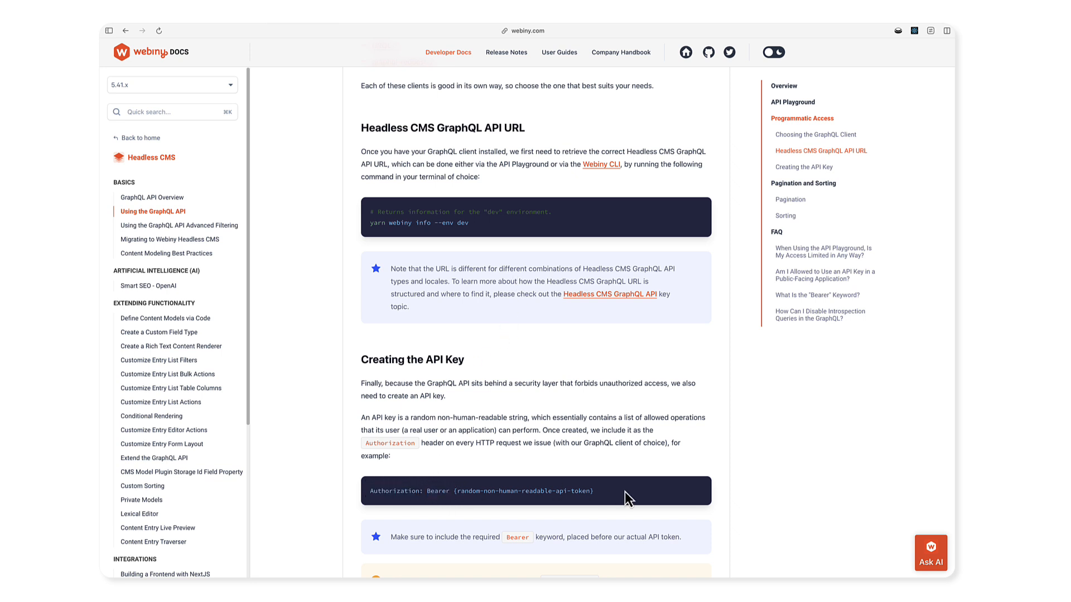
Look at the token placeholder in the Authorization example, then search the docs for "x-tenant" and open the Multi-Tenancy result
{"action": "left_click_drag", "start_coordinate": [594, 492], "coordinate": [454, 490]}
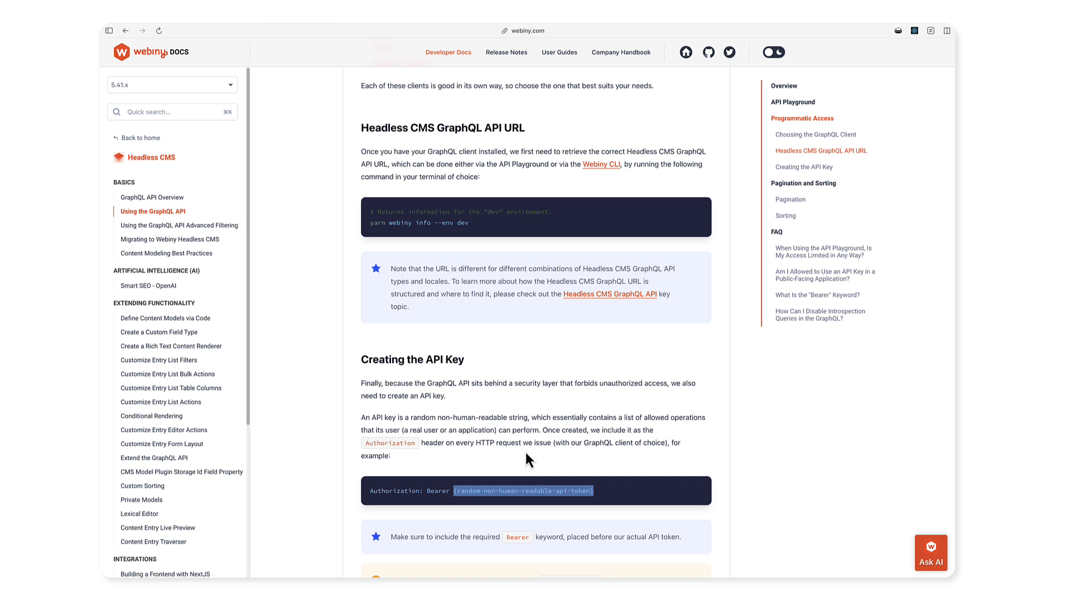
{"action": "left_click", "coordinate": [551, 425]}
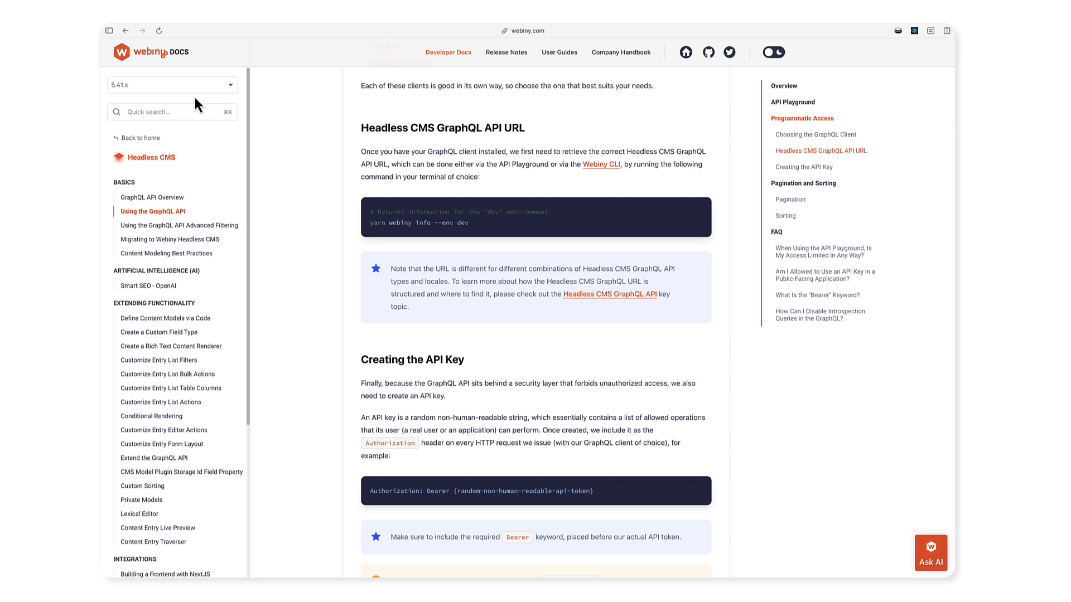
{"action": "left_click", "coordinate": [171, 113]}
{"action": "type", "text": "x-tenant"}
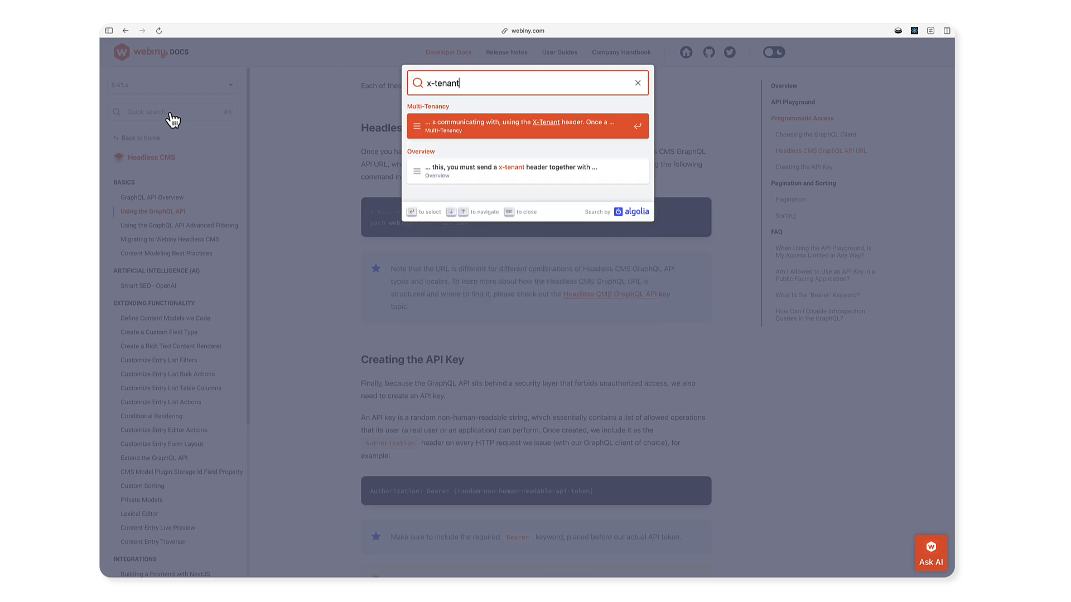
{"action": "left_click", "coordinate": [486, 132]}
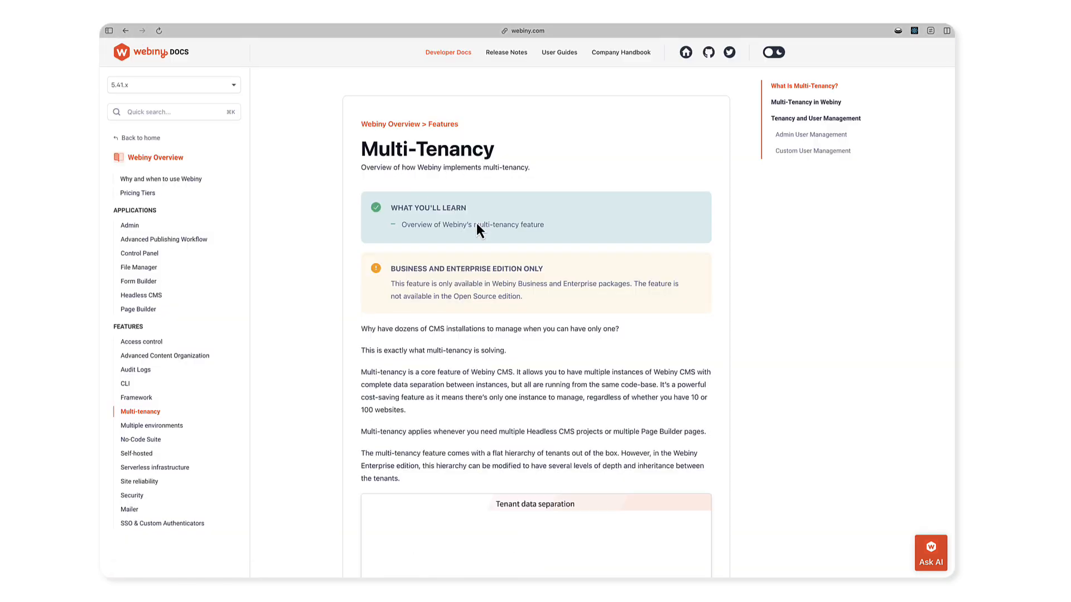
Read the "Multi-Tenancy in Webiny" section, focusing on the X-Tenant header and the root tenant note
{"action": "scroll", "coordinate": [617, 258], "scroll_direction": "down", "scroll_amount": 5}
{"action": "scroll", "coordinate": [617, 260], "scroll_direction": "down", "scroll_amount": 10}
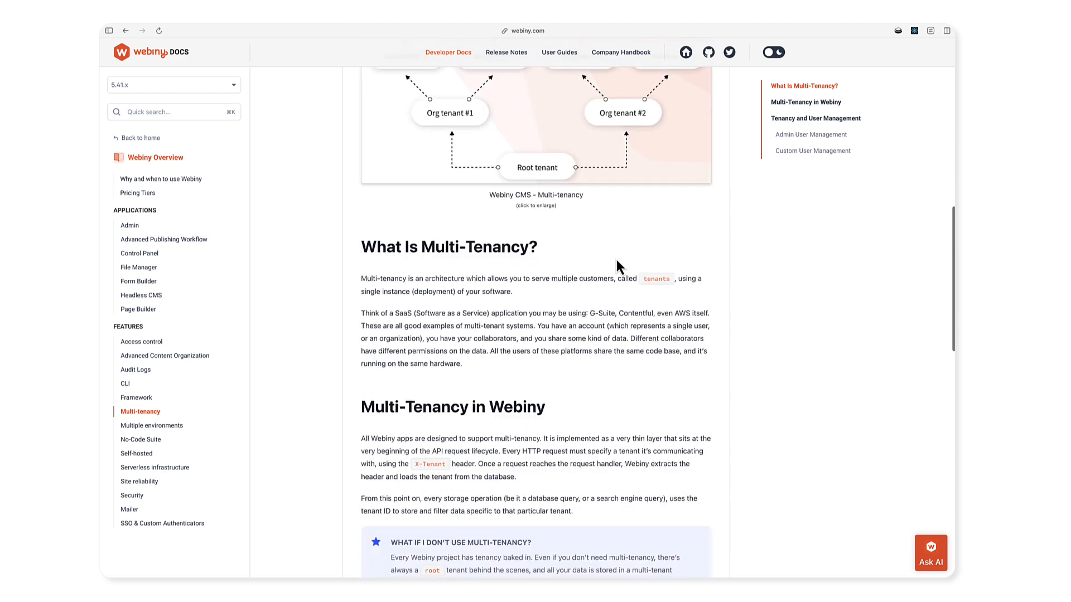
{"action": "left_click_drag", "start_coordinate": [362, 101], "coordinate": [608, 160]}
{"action": "left_click", "coordinate": [412, 162]}
{"action": "left_click_drag", "start_coordinate": [412, 160], "coordinate": [446, 159]}
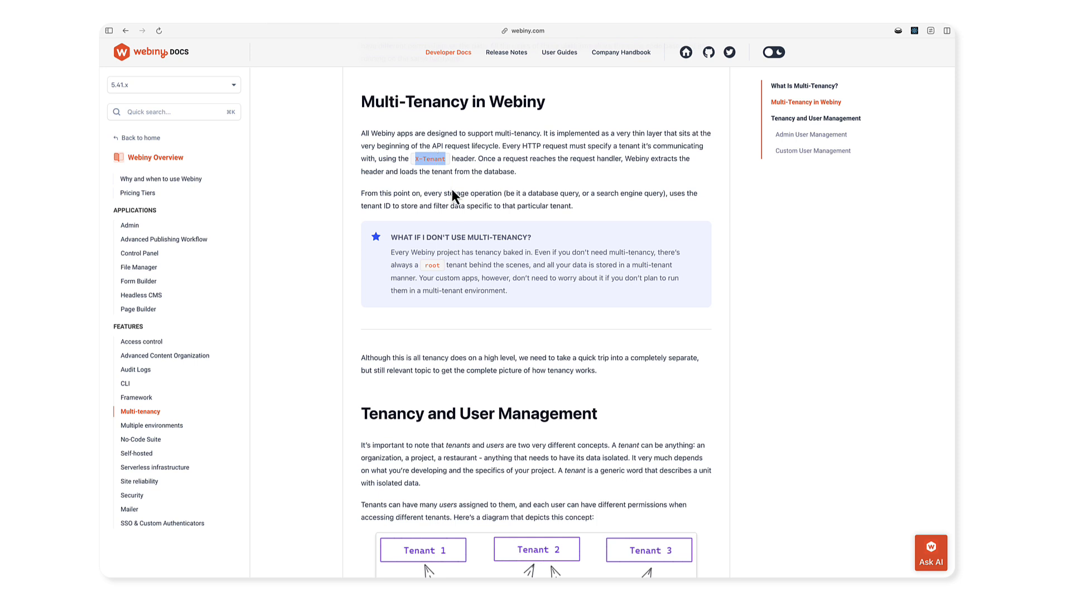
{"action": "left_click", "coordinate": [416, 158]}
{"action": "double_click", "coordinate": [429, 263]}
{"action": "left_click", "coordinate": [438, 261]}
{"action": "double_click", "coordinate": [416, 159]}
{"action": "left_click", "coordinate": [428, 159]}
{"action": "scroll", "coordinate": [545, 251], "scroll_direction": "down", "scroll_amount": 2}
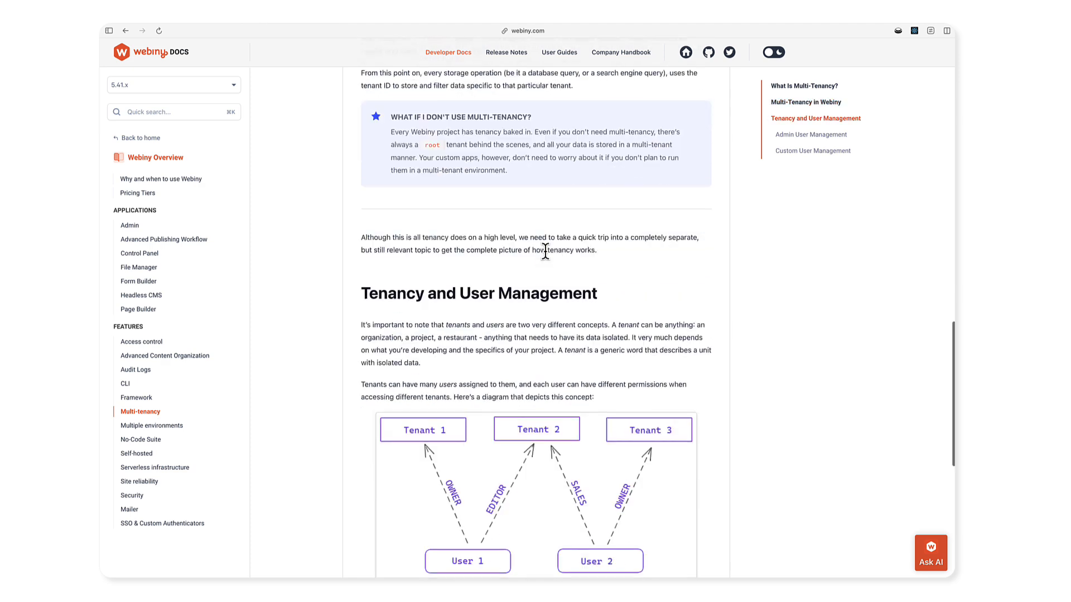
Return to the "Using the GraphQL API" page and examine the API Keys section and the fine-grained Headless CMS access controls
{"action": "scroll", "coordinate": [546, 251], "scroll_direction": "down", "scroll_amount": 7}
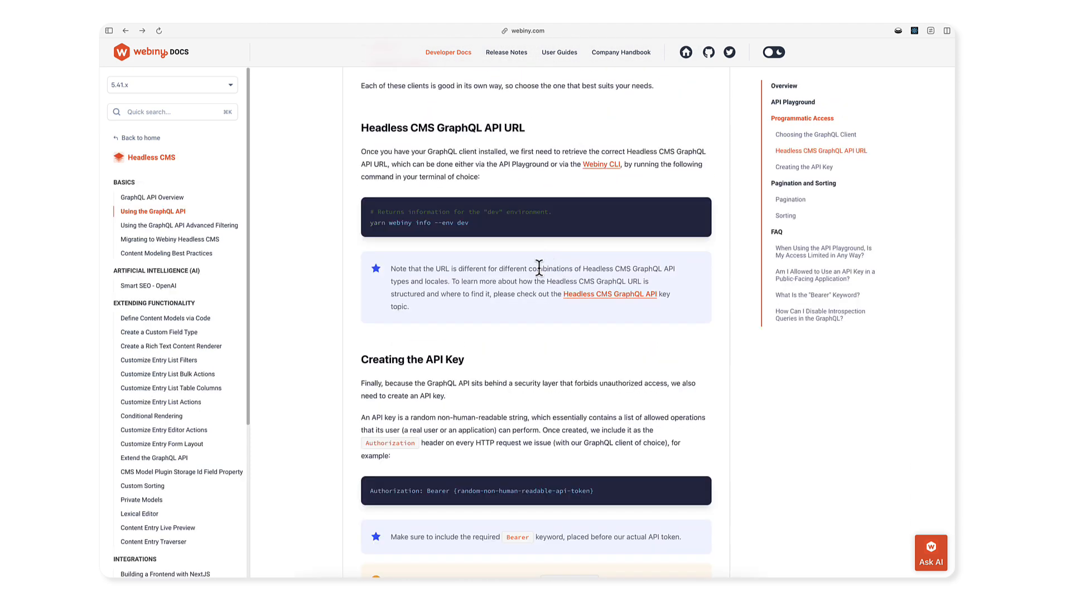
{"action": "scroll", "coordinate": [541, 262], "scroll_direction": "down", "scroll_amount": 5}
{"action": "scroll", "coordinate": [540, 269], "scroll_direction": "down", "scroll_amount": 2}
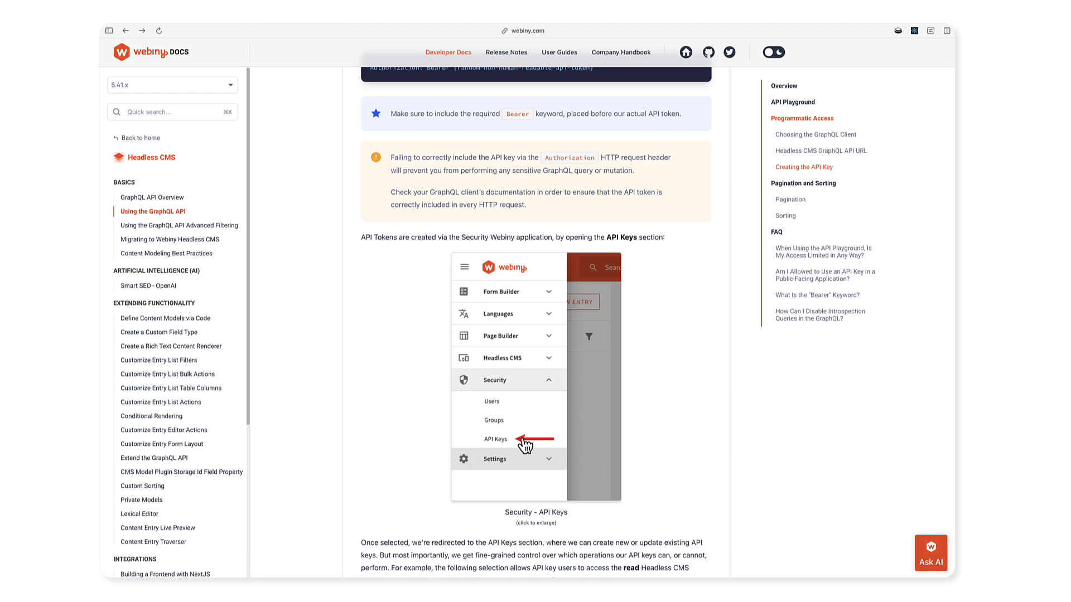
{"action": "scroll", "coordinate": [524, 444], "scroll_direction": "down", "scroll_amount": 4}
{"action": "scroll", "coordinate": [478, 417], "scroll_direction": "down", "scroll_amount": 2}
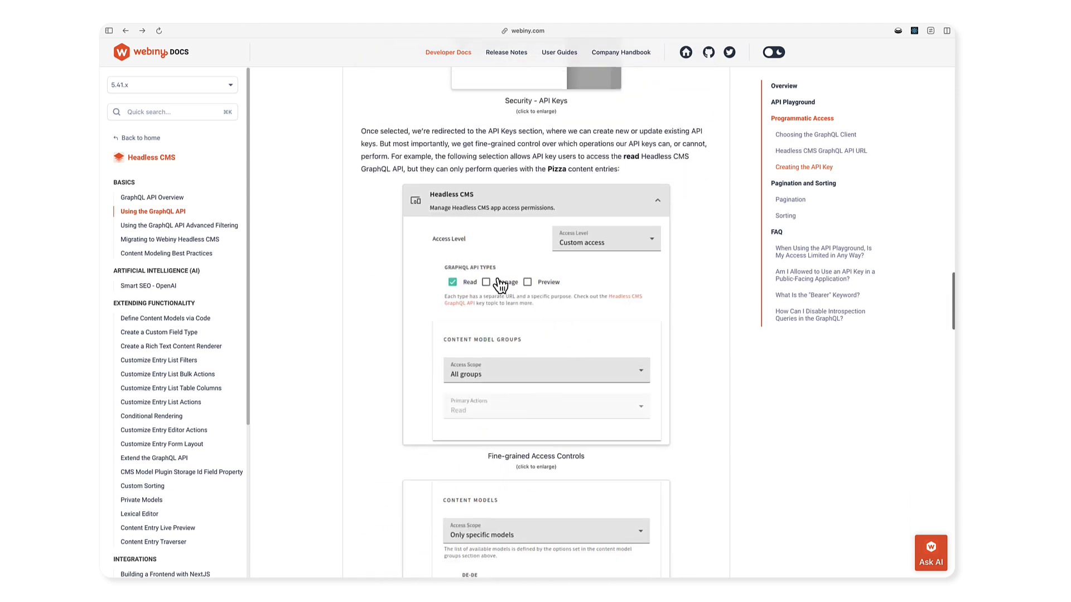
{"action": "scroll", "coordinate": [521, 402], "scroll_direction": "down", "scroll_amount": 3}
{"action": "scroll", "coordinate": [515, 370], "scroll_direction": "down", "scroll_amount": 5}
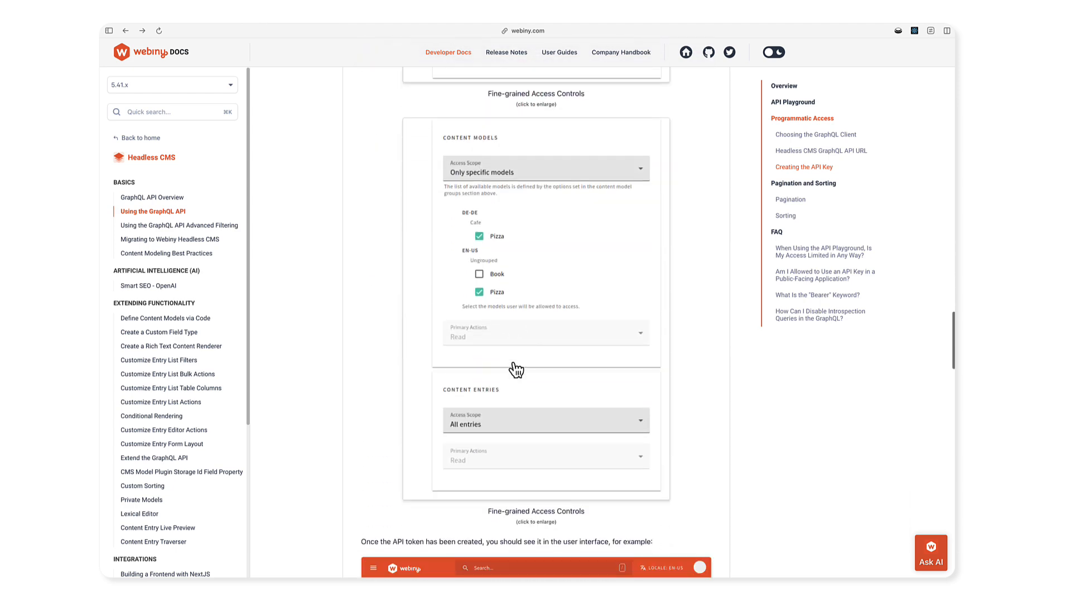
{"action": "scroll", "coordinate": [516, 371], "scroll_direction": "up", "scroll_amount": 5}
{"action": "scroll", "coordinate": [538, 360], "scroll_direction": "up", "scroll_amount": 3}
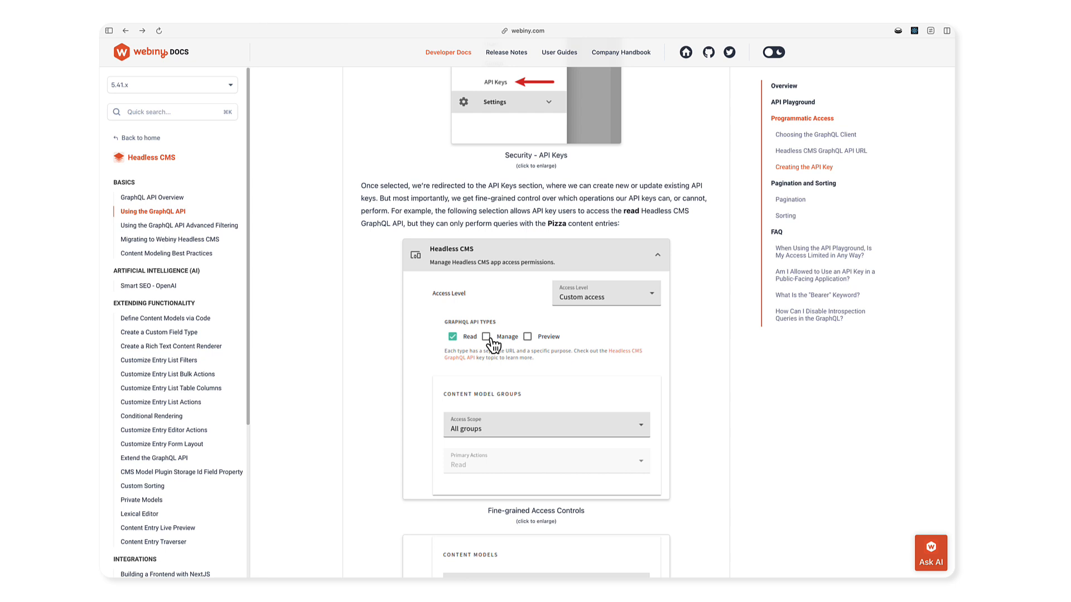
{"action": "scroll", "coordinate": [506, 368], "scroll_direction": "down", "scroll_amount": 4}
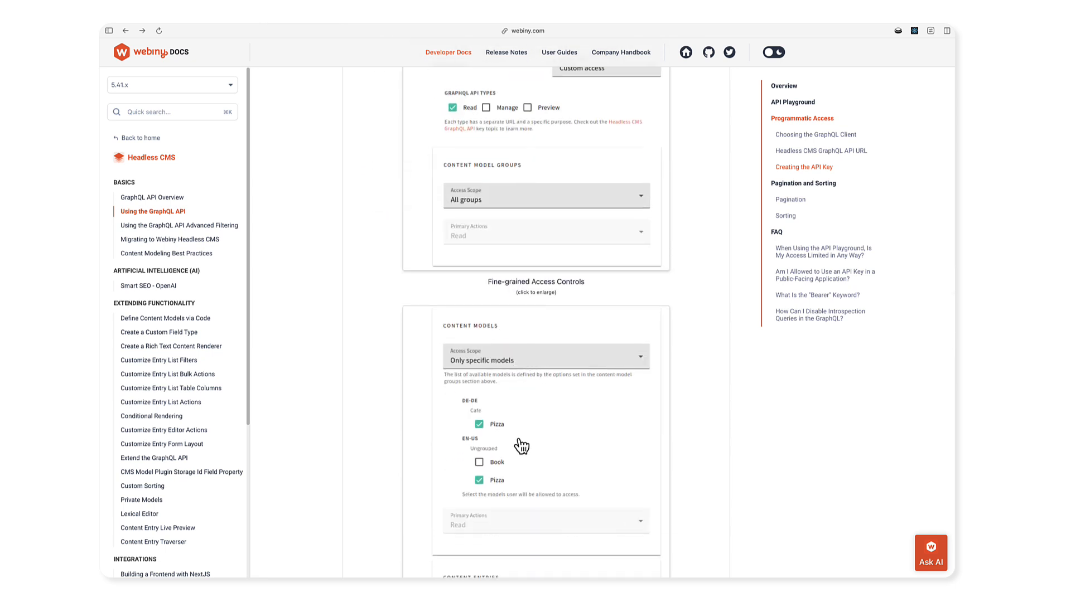
{"action": "scroll", "coordinate": [539, 455], "scroll_direction": "down", "scroll_amount": 6}
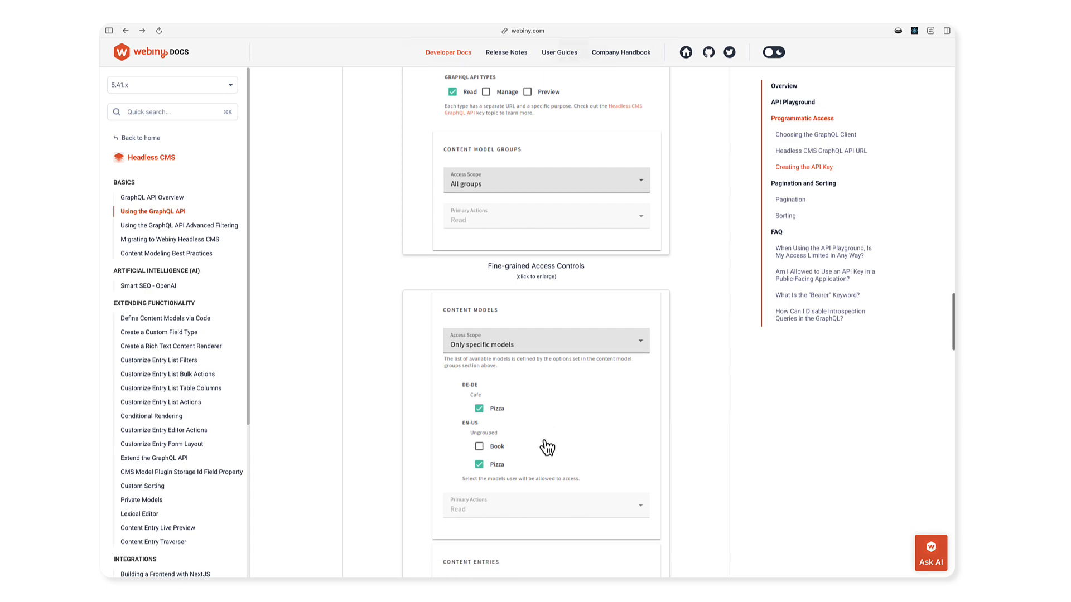
Examine the "Copy the API Token" example and go back over the Authorization Bearer header example
{"action": "scroll", "coordinate": [545, 442], "scroll_direction": "down", "scroll_amount": 3}
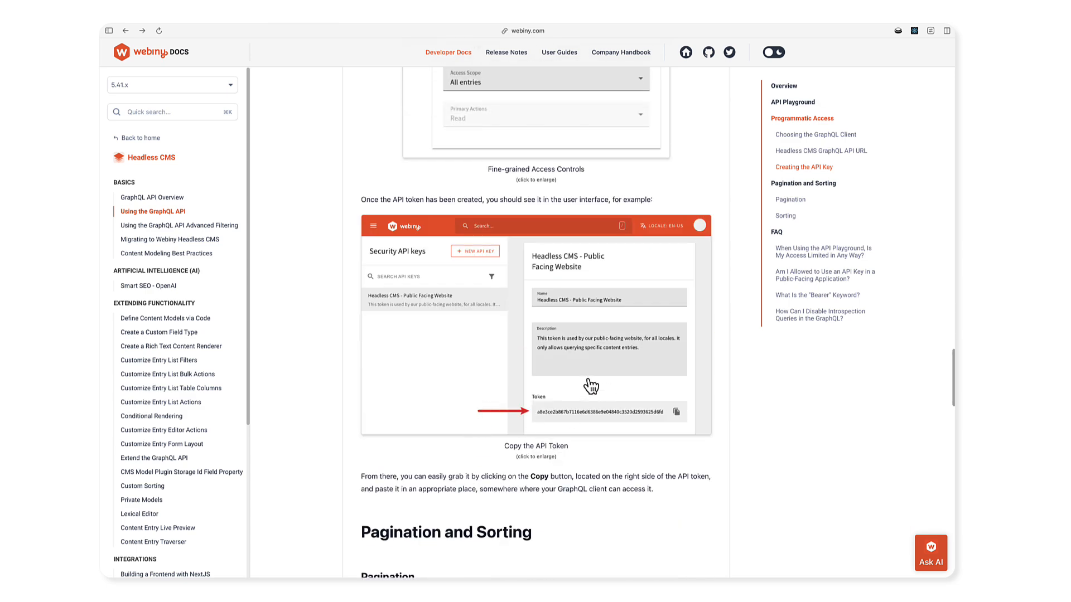
{"action": "scroll", "coordinate": [532, 413], "scroll_direction": "down", "scroll_amount": 4}
{"action": "scroll", "coordinate": [634, 291], "scroll_direction": "up", "scroll_amount": 3}
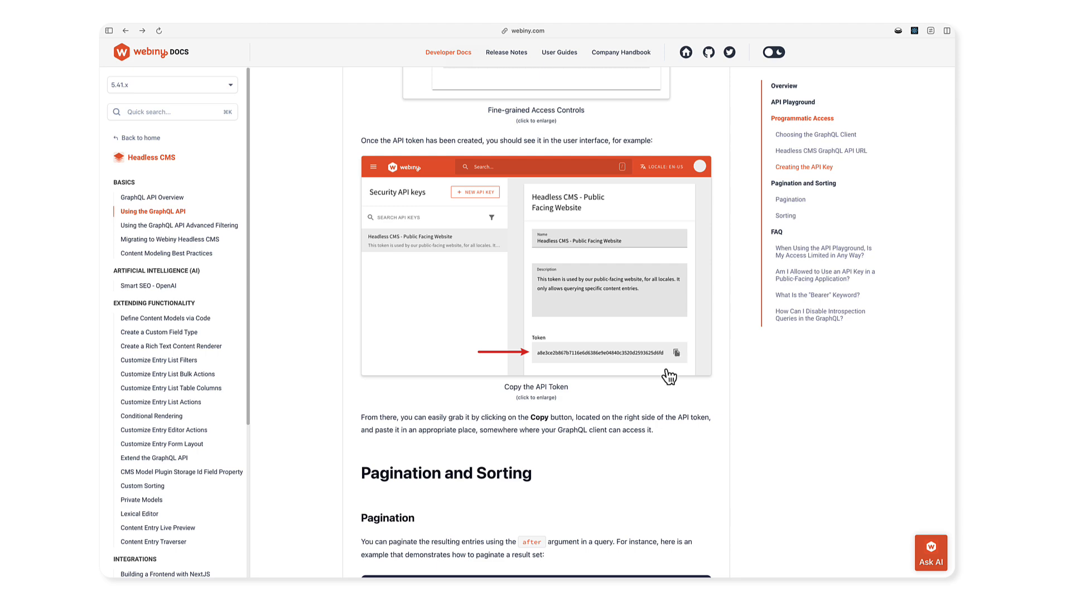
{"action": "scroll", "coordinate": [669, 377], "scroll_direction": "up", "scroll_amount": 10}
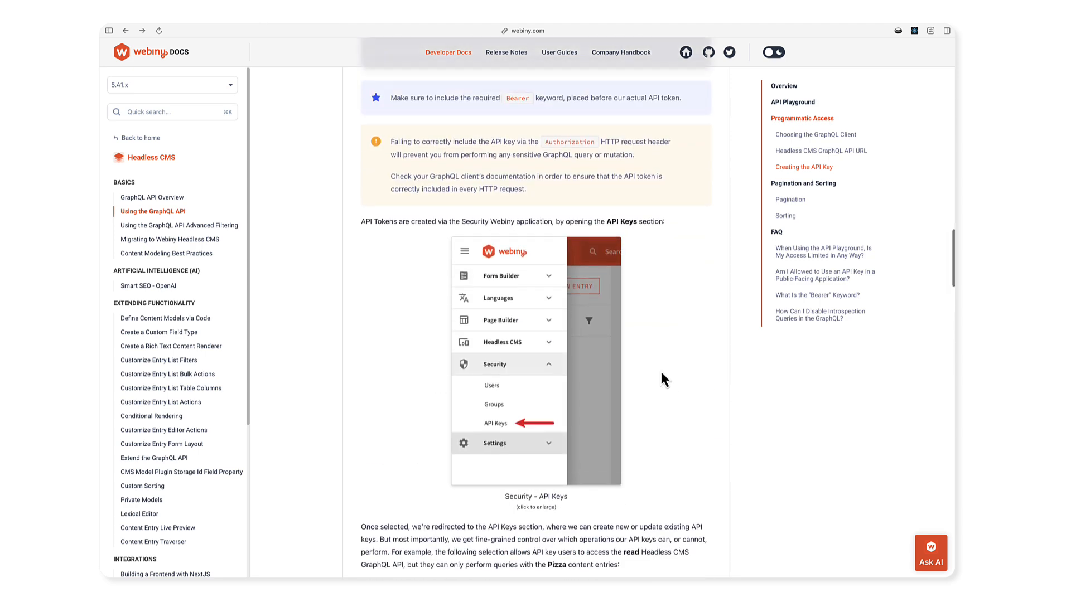
{"action": "scroll", "coordinate": [661, 370], "scroll_direction": "up", "scroll_amount": 5}
{"action": "left_click_drag", "start_coordinate": [370, 302], "coordinate": [445, 301]}
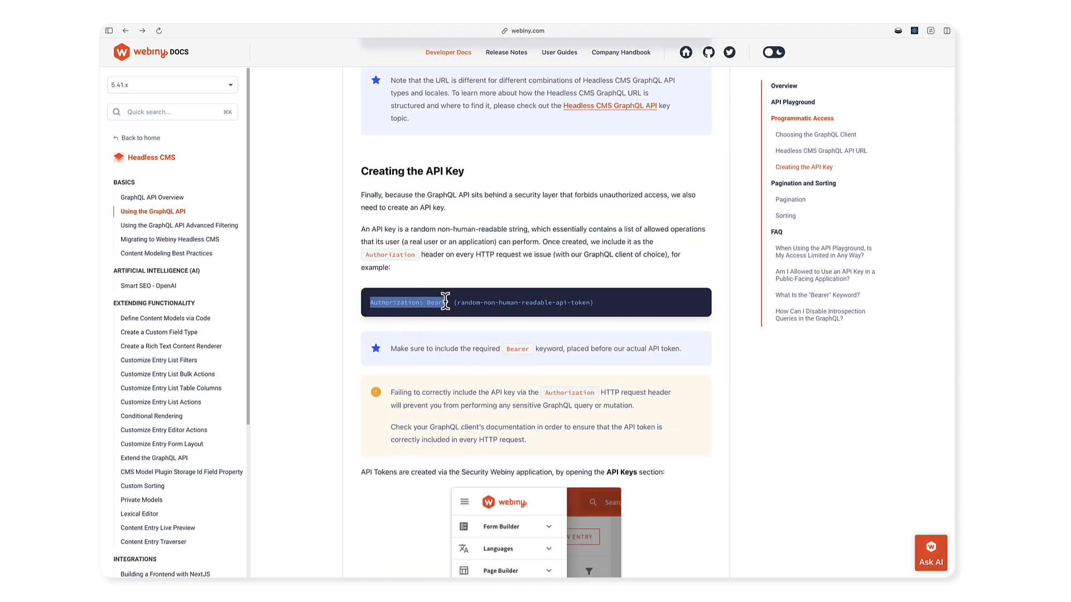
{"action": "left_click", "coordinate": [447, 302]}
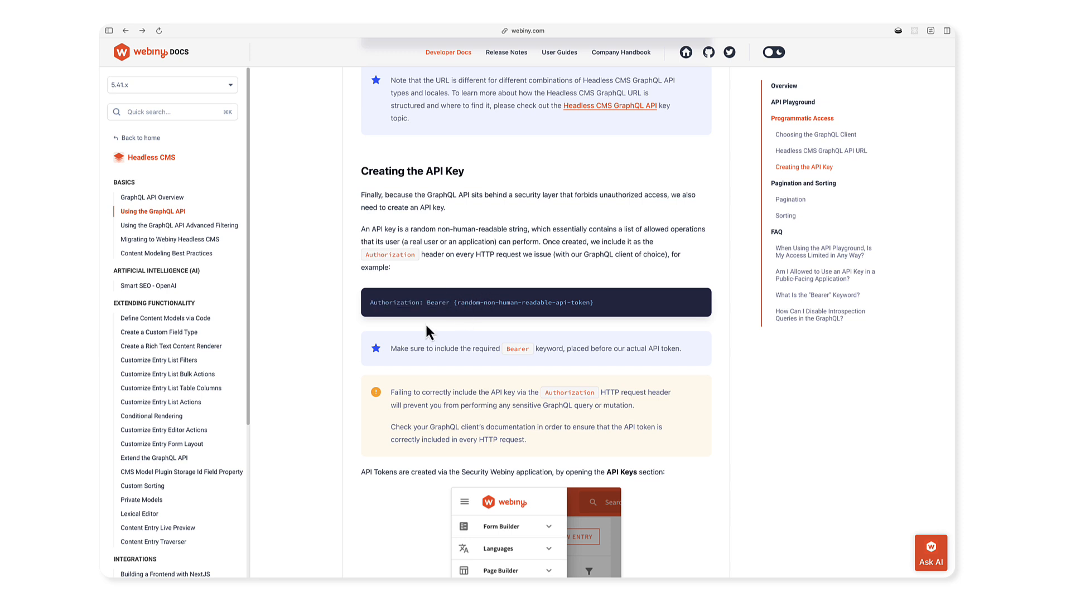
Switch to the Webiny admin app and start a new entry in the Products content model
{"action": "key", "text": "alt+Tab"}
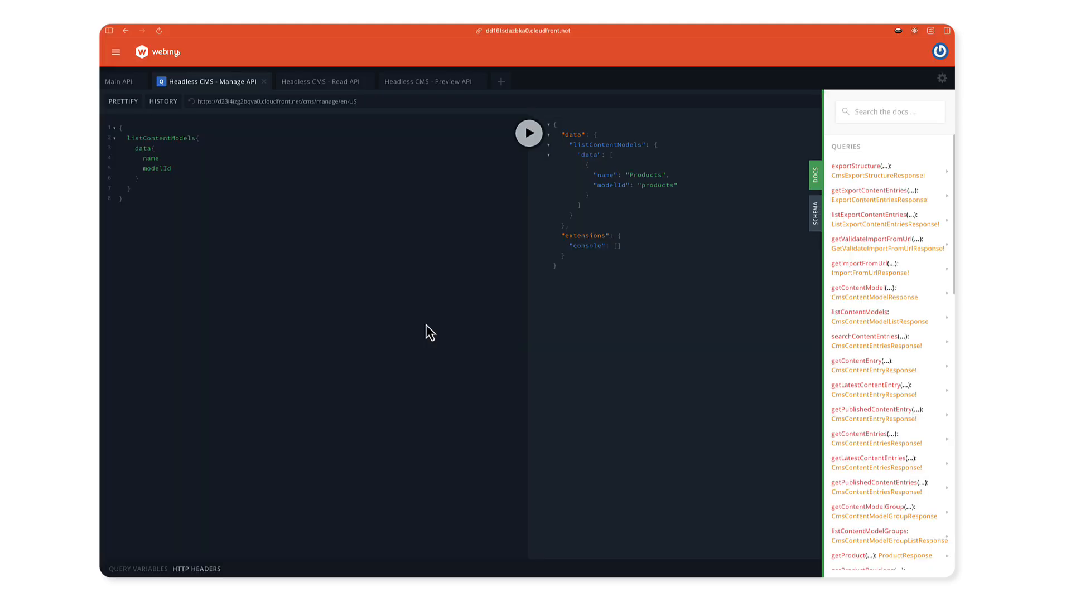
{"action": "left_click", "coordinate": [116, 52]}
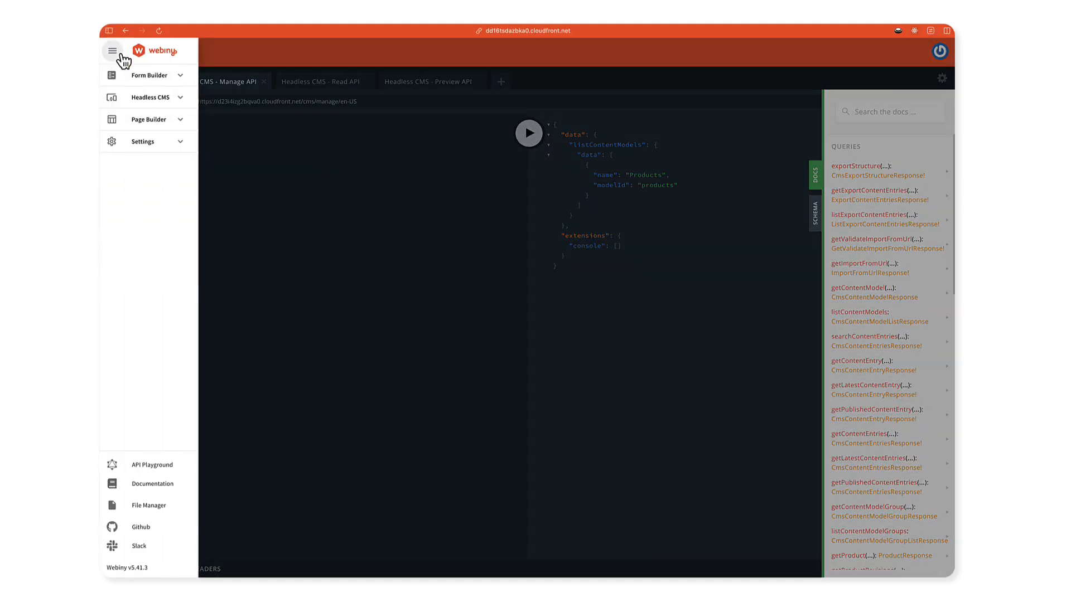
{"action": "left_click", "coordinate": [156, 105]}
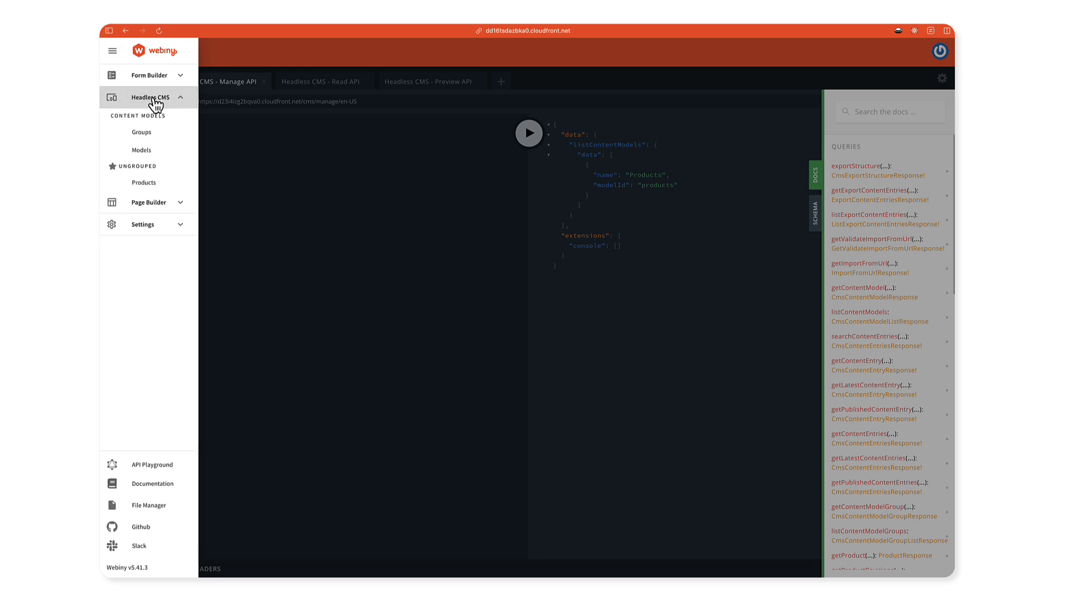
{"action": "left_click", "coordinate": [146, 184]}
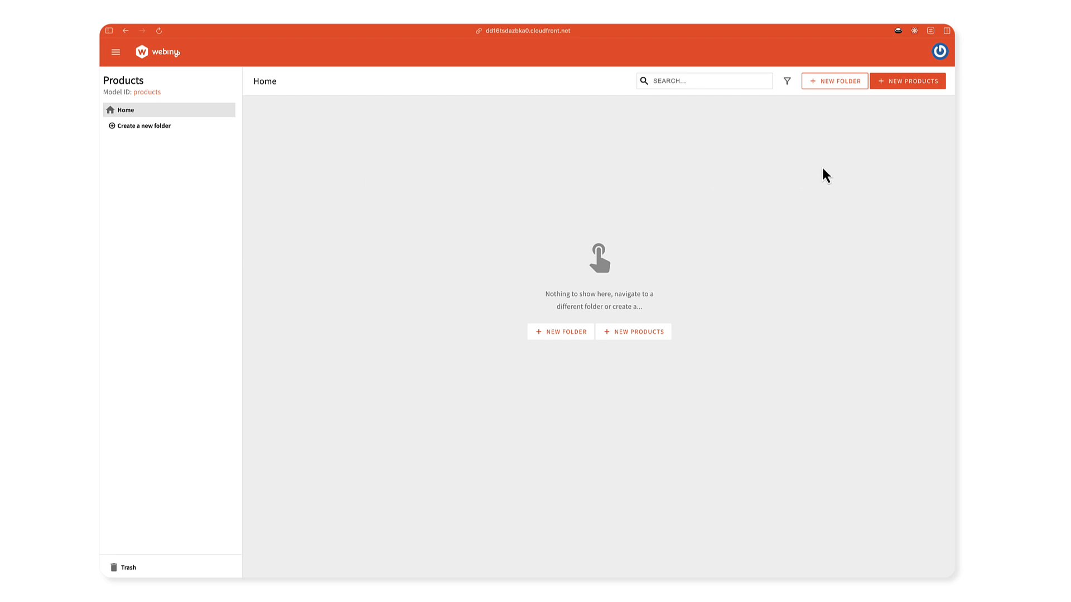
{"action": "left_click", "coordinate": [901, 87]}
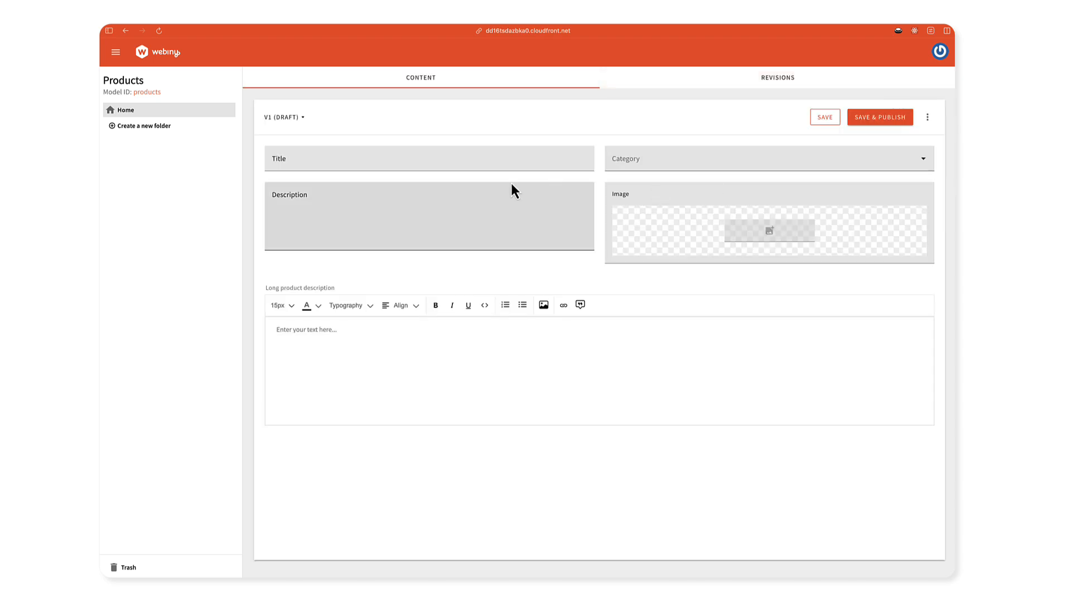
Title the new entry "Demo product" and set its category to Clothing
{"action": "left_click", "coordinate": [447, 166]}
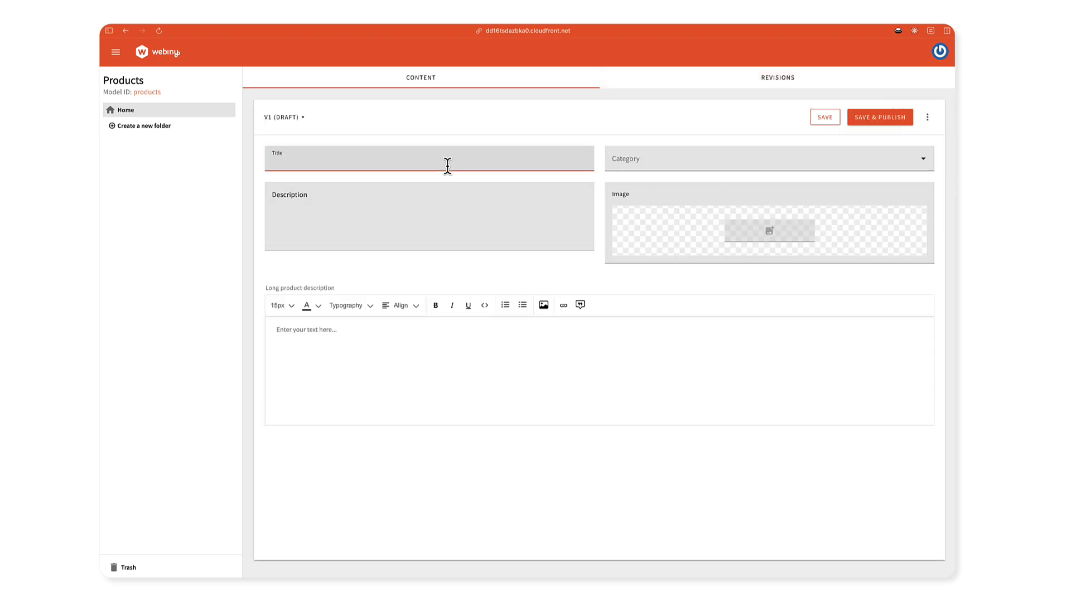
{"action": "type", "text": "Demo product"}
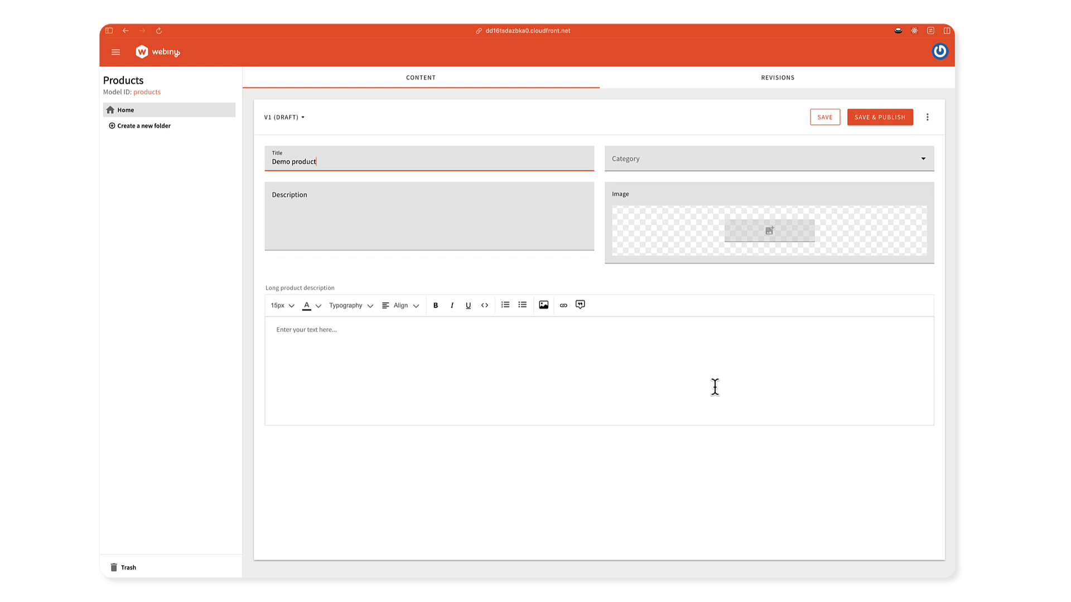
{"action": "left_click", "coordinate": [626, 165]}
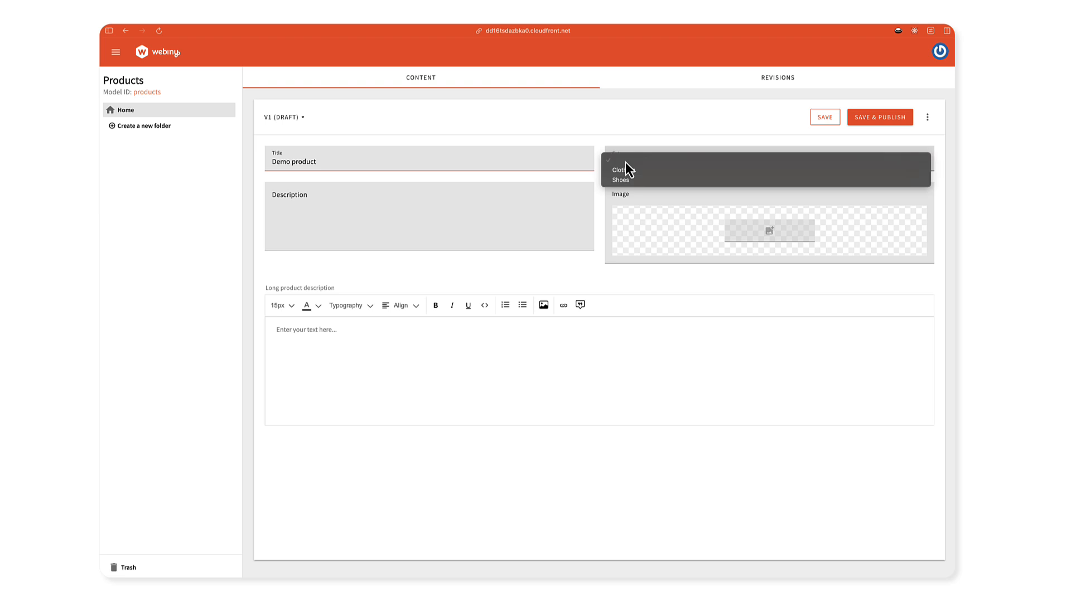
{"action": "left_click", "coordinate": [633, 168]}
Fill the description with "asd asd asdas das" and the long product description with two lines, "asda dsa sda asda" and "sada sdasdas"
{"action": "left_click", "coordinate": [474, 232]}
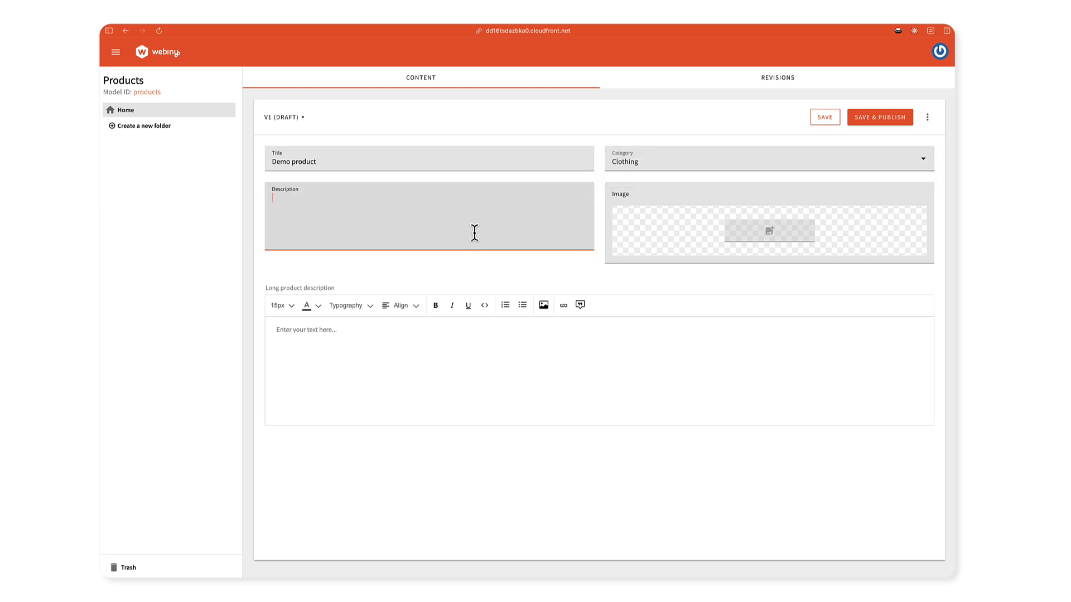
{"action": "type", "text": "asd asd asdas das"}
{"action": "left_click", "coordinate": [532, 378]}
{"action": "type", "text": "asd"}
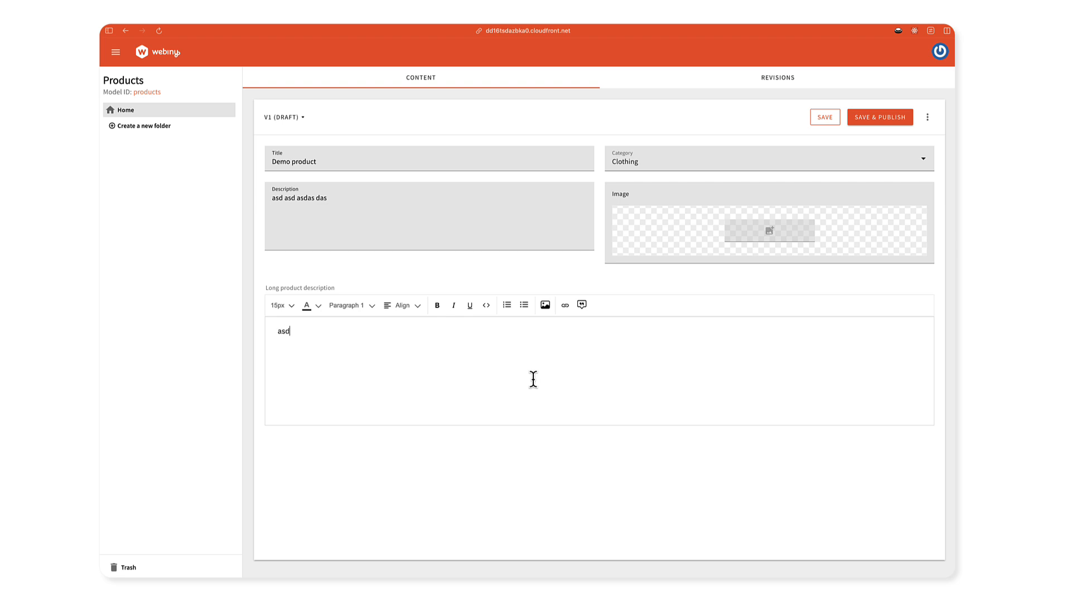
{"action": "type", "text": "a dsa sda asda"}
{"action": "key", "text": "Return"}
{"action": "type", "text": "sada sdasdas"}
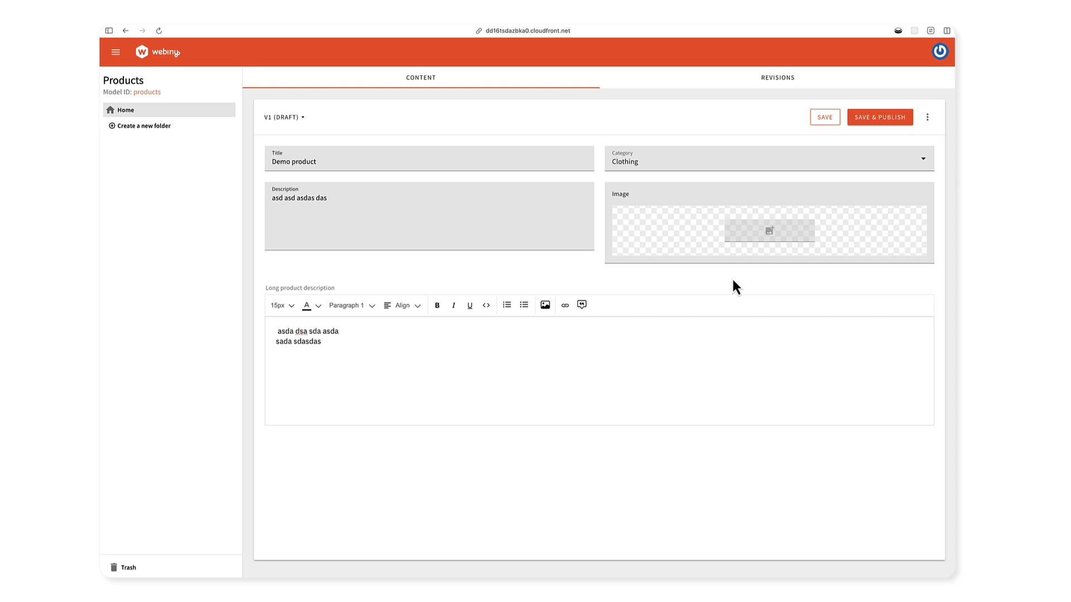
Switch to Google Images, search for "product demo" and open the preview of the yellow CrankWheel demo image
{"action": "key", "text": "super+t"}
{"action": "type", "text": "ima"}
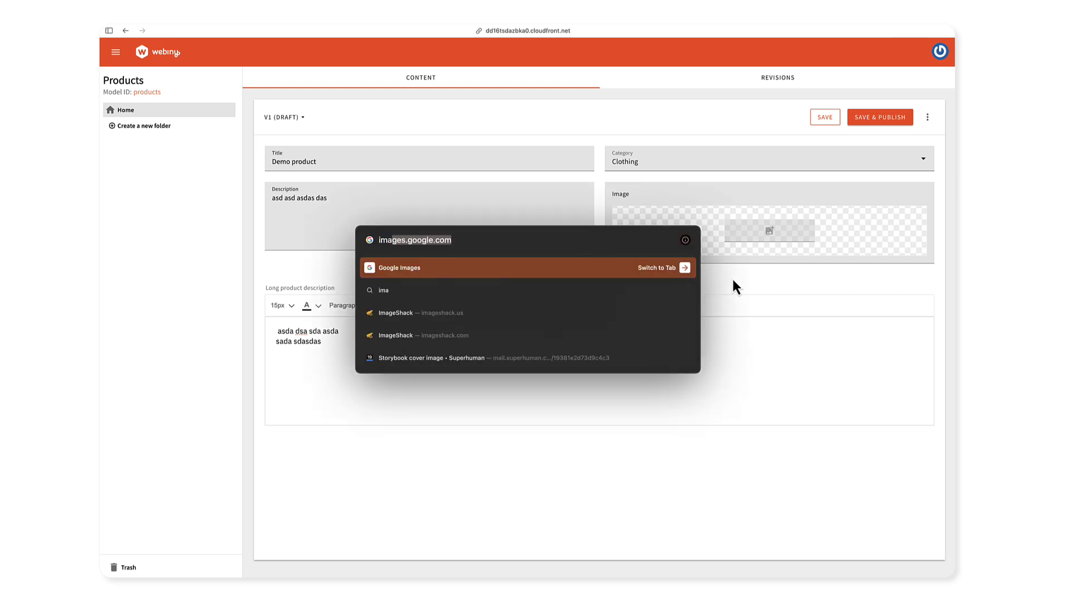
{"action": "key", "text": "Return"}
{"action": "type", "text": "prod"}
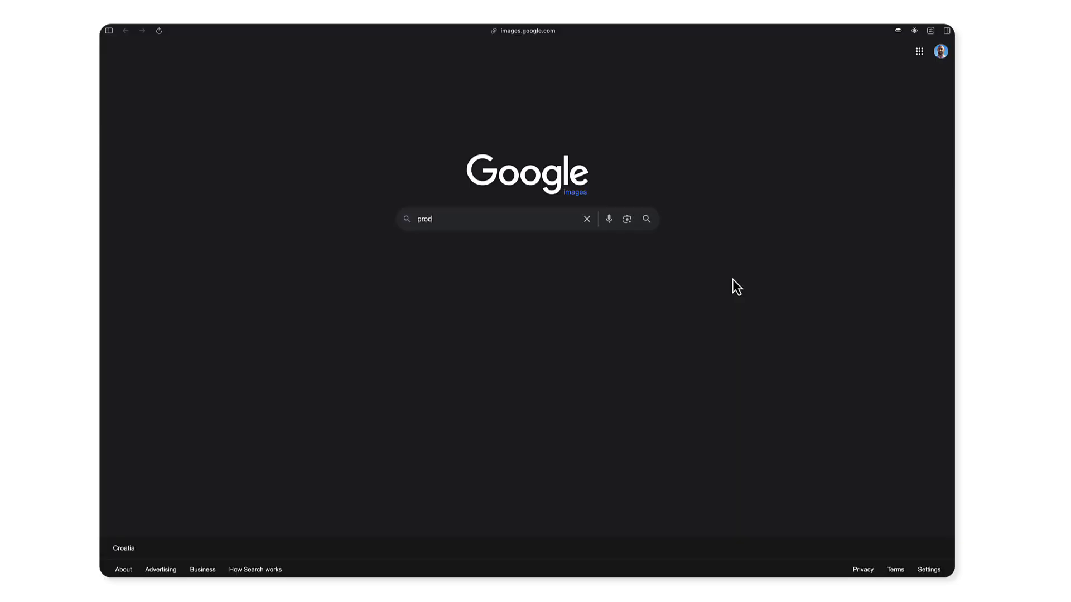
{"action": "type", "text": "uct demo"}
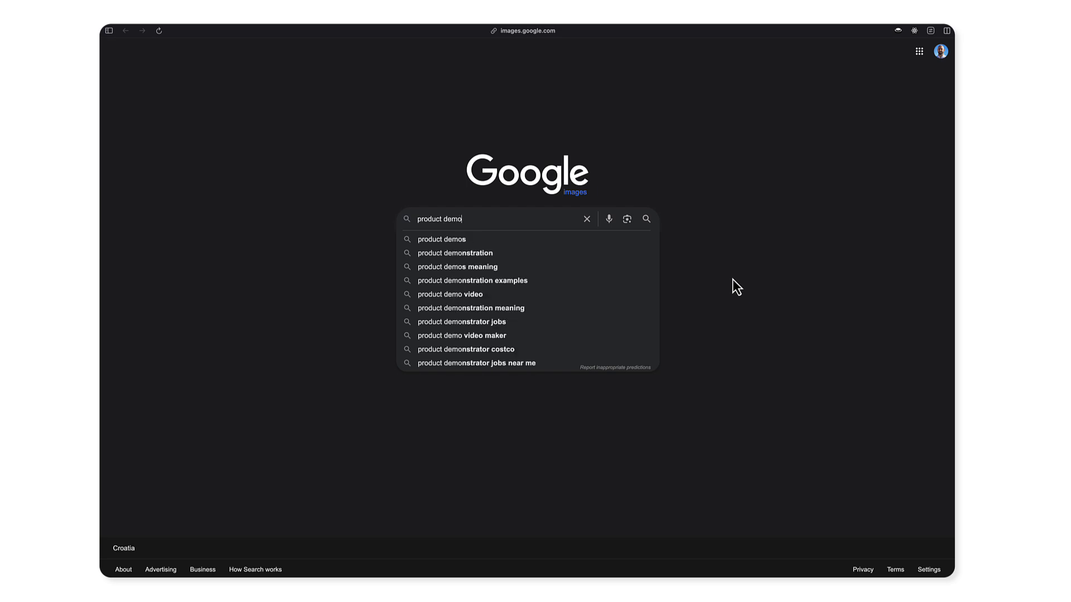
{"action": "key", "text": "Return"}
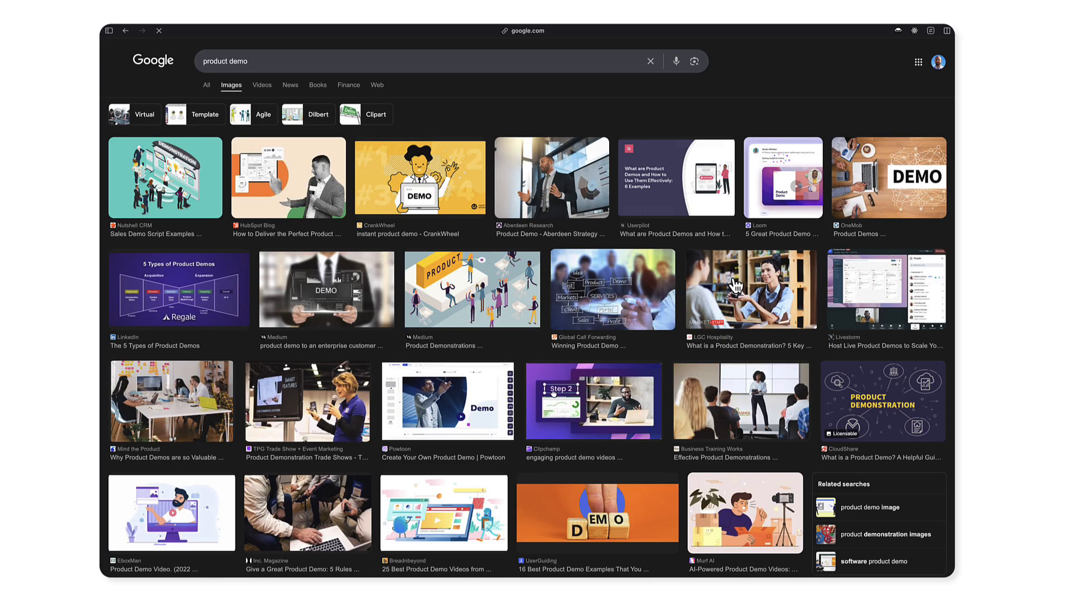
{"action": "left_click", "coordinate": [451, 184]}
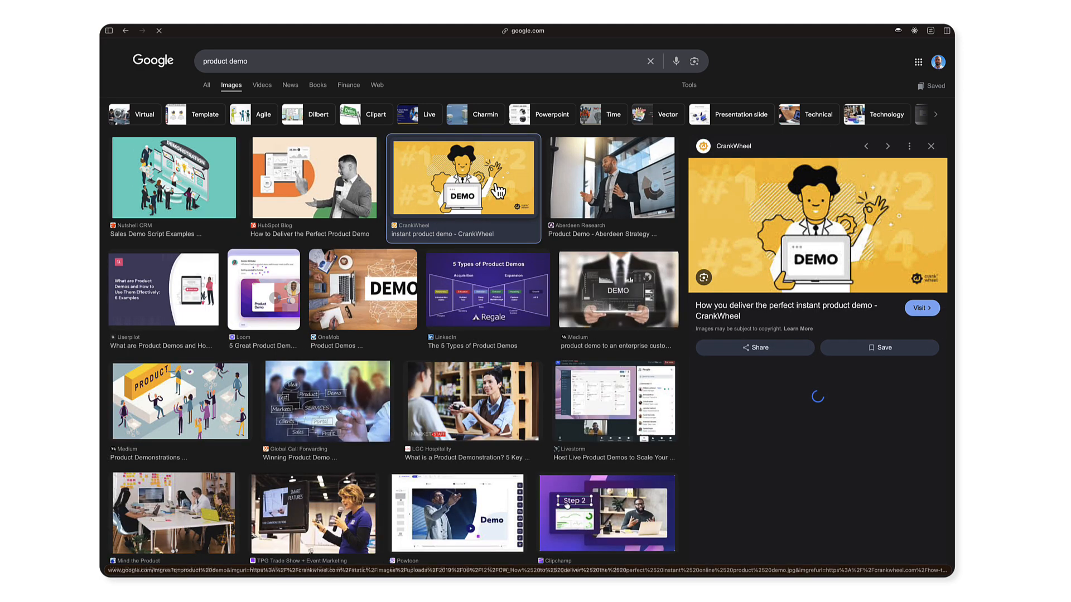
Save the previewed yellow CrankWheel demo image to the computer and switch back to the Webiny product entry
{"action": "right_click", "coordinate": [781, 217]}
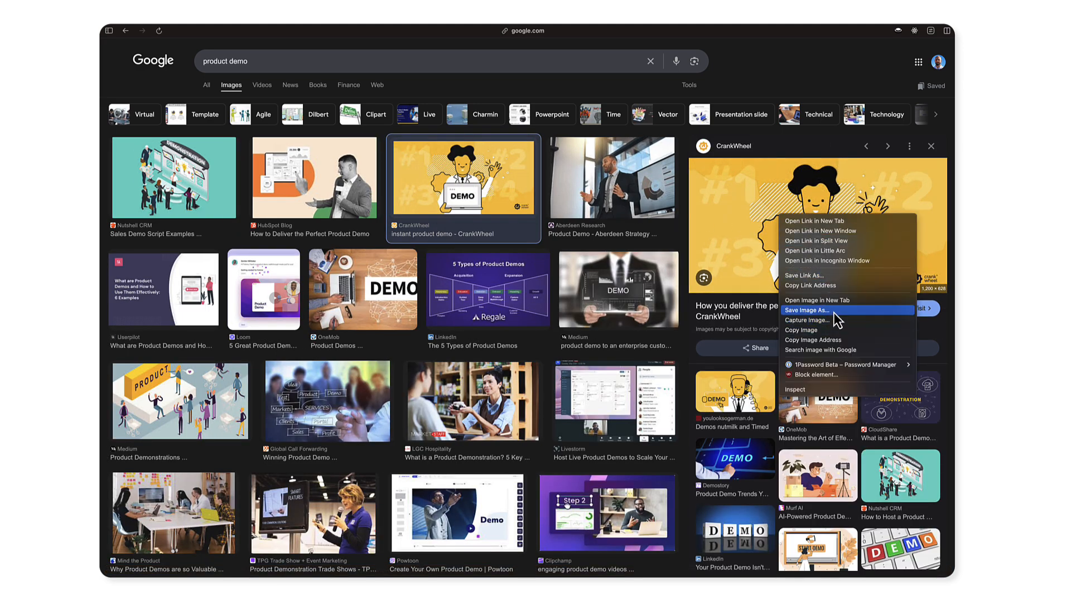
{"action": "left_click", "coordinate": [833, 311]}
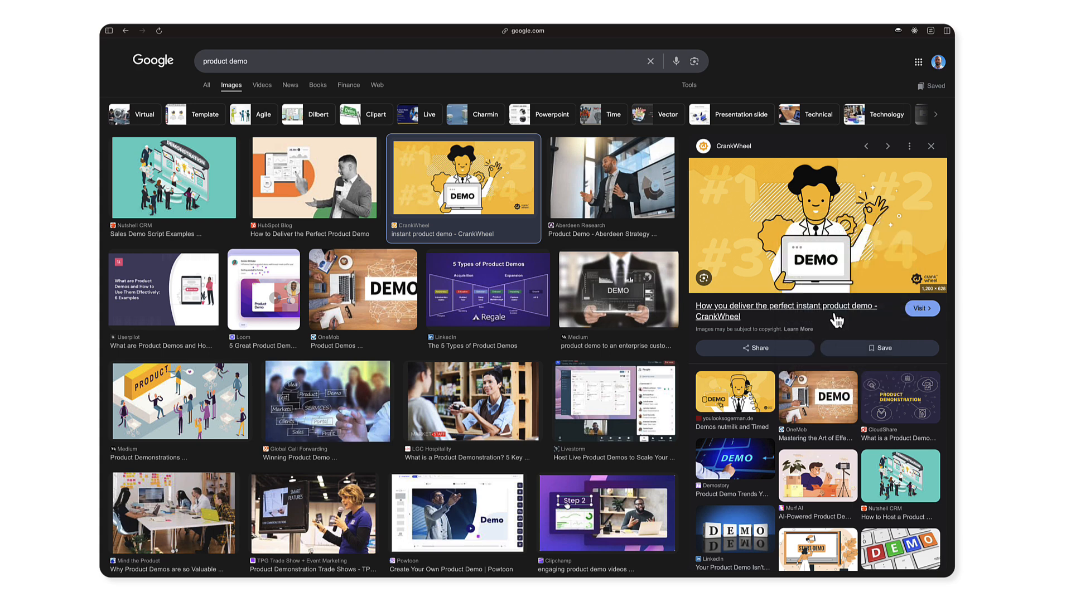
{"action": "key", "text": "alt+Tab"}
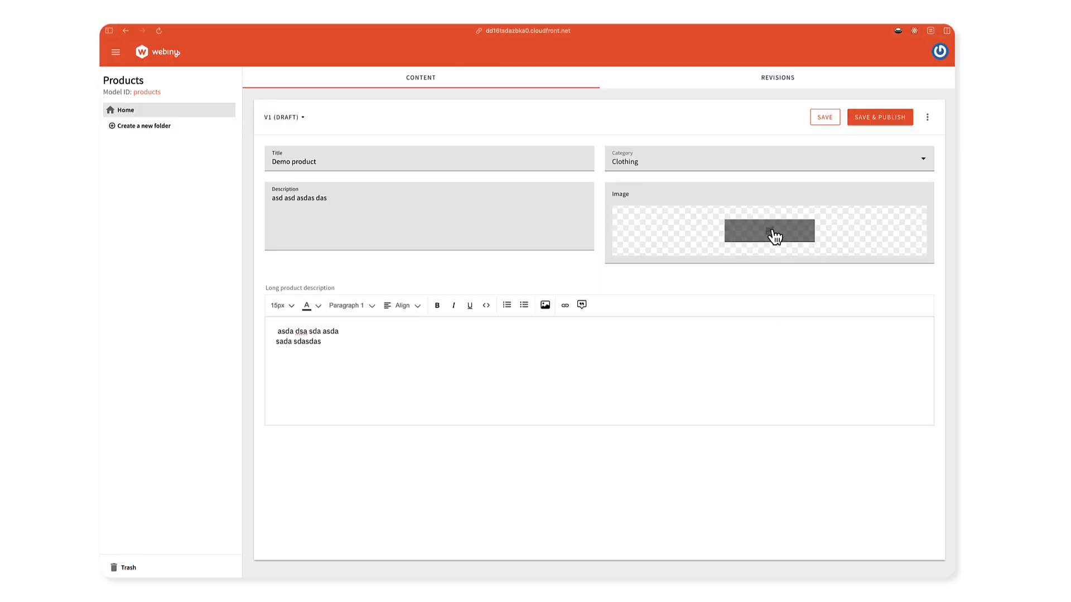
From the entry's Image field, create a file folder titled "Product images" under Home and open it
{"action": "left_click", "coordinate": [774, 237]}
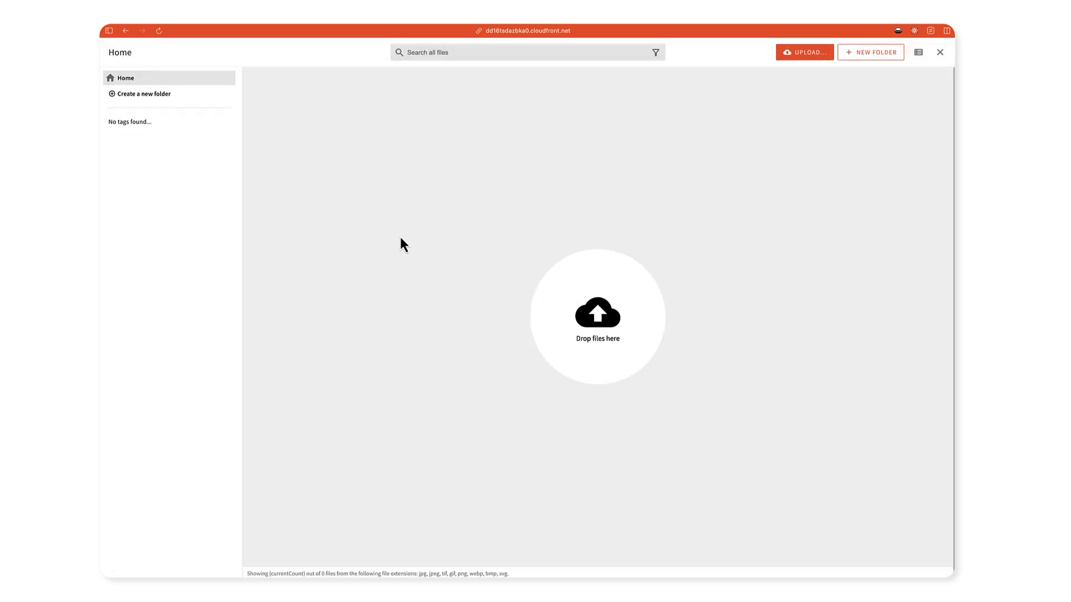
{"action": "left_click", "coordinate": [156, 99]}
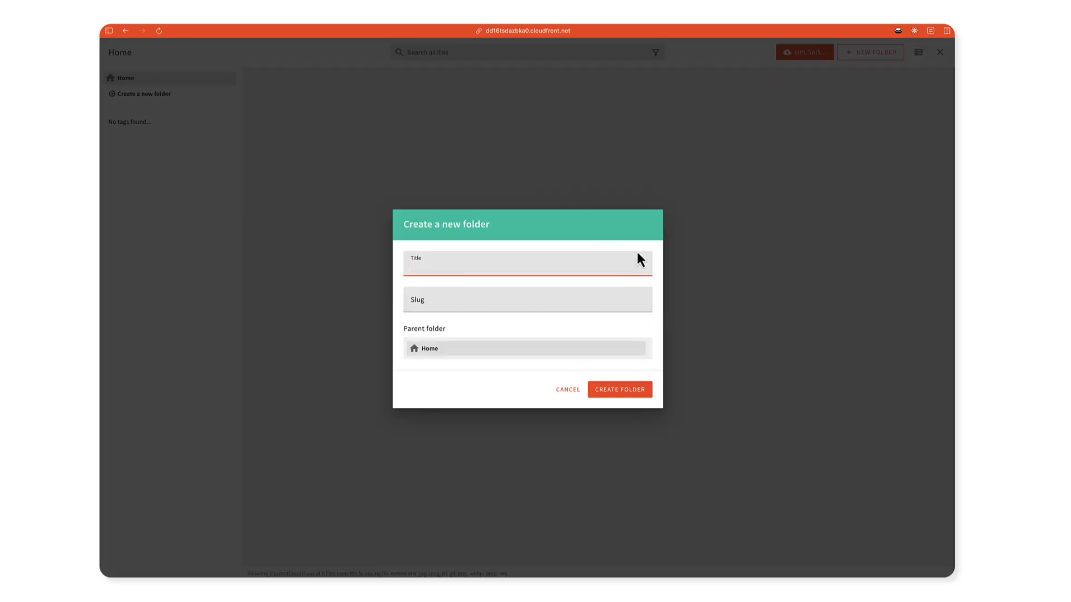
{"action": "type", "text": "Product images"}
{"action": "key", "text": "Tab"}
{"action": "left_click", "coordinate": [647, 389]}
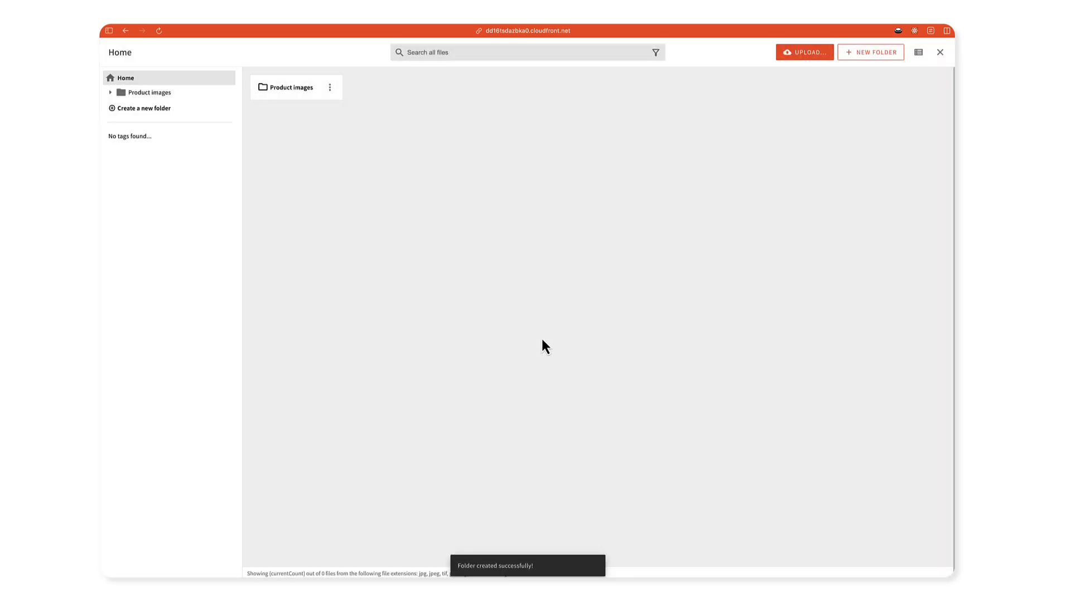
{"action": "left_click", "coordinate": [288, 94]}
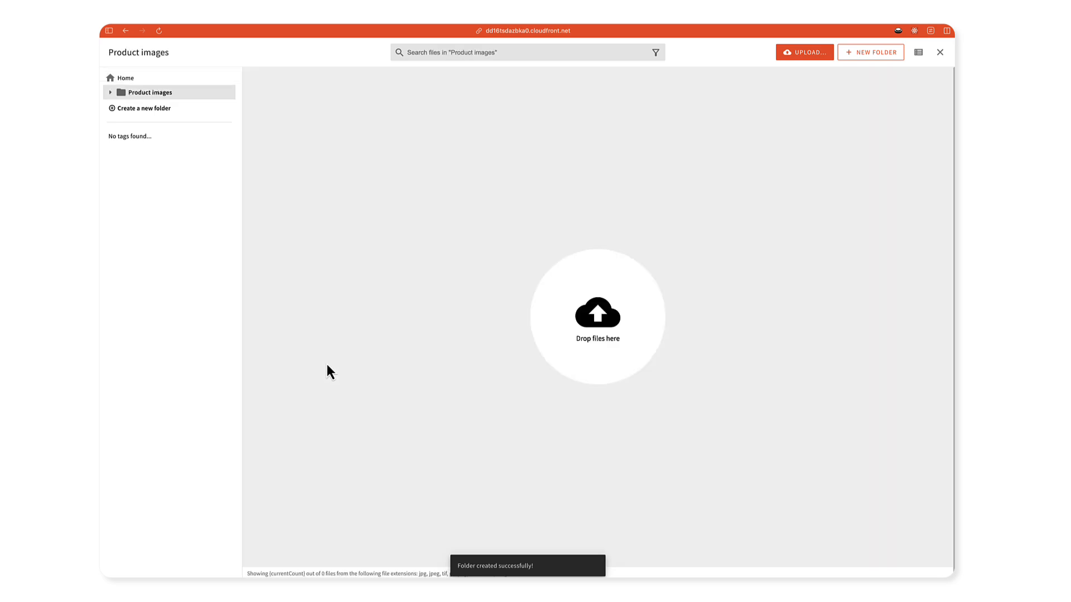
Upload the downloaded CrankWheel demo image into the Product images folder and select it as the entry's image
{"action": "mouse_move", "coordinate": [100, 446]}
{"action": "mouse_move", "coordinate": [110, 560]}
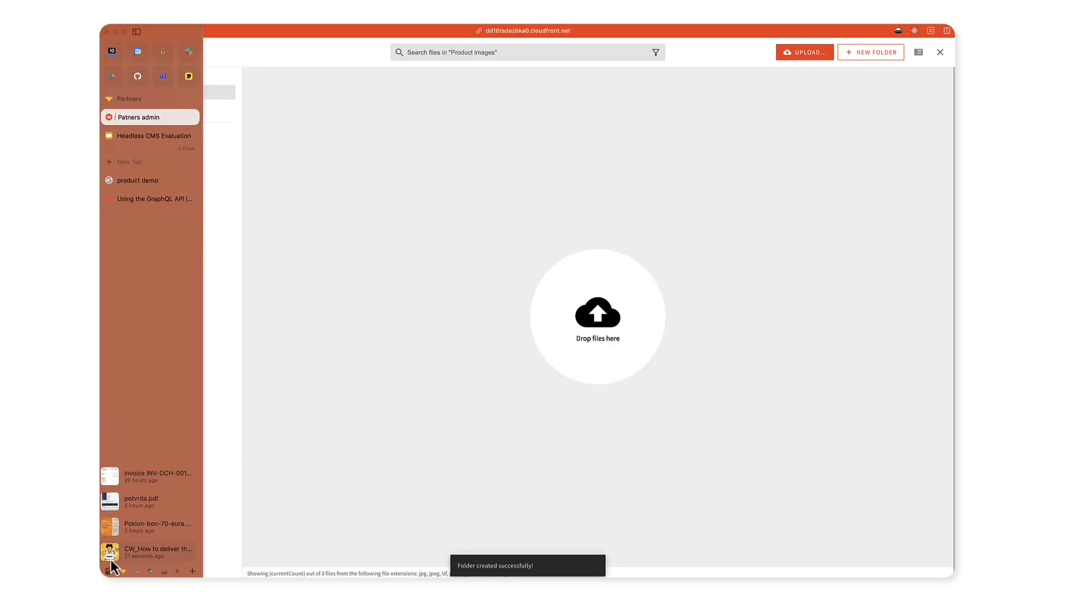
{"action": "left_click_drag", "start_coordinate": [111, 558], "coordinate": [570, 327]}
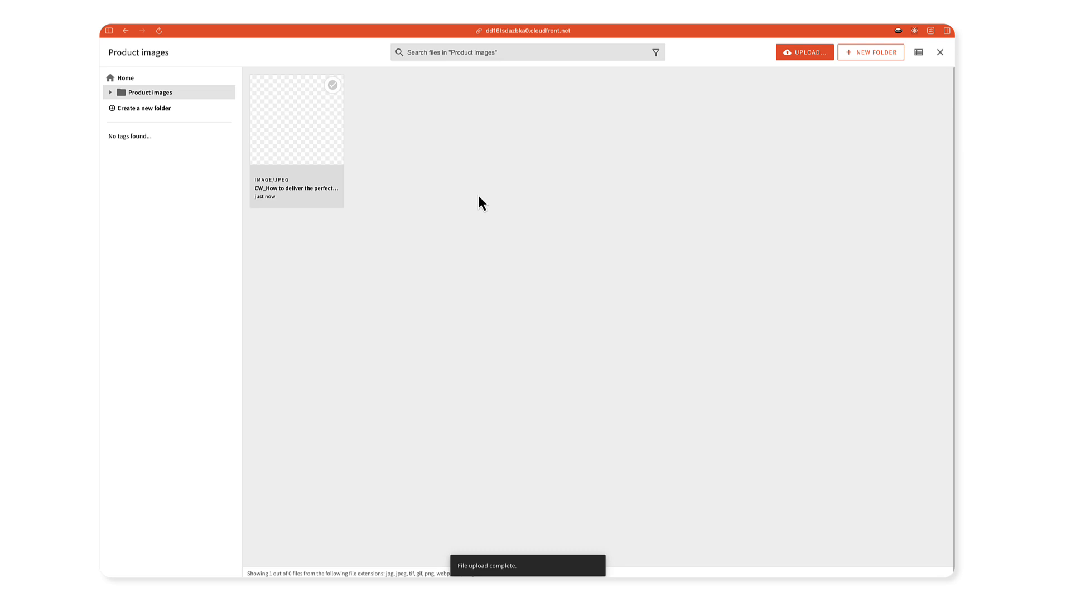
{"action": "left_click", "coordinate": [291, 118]}
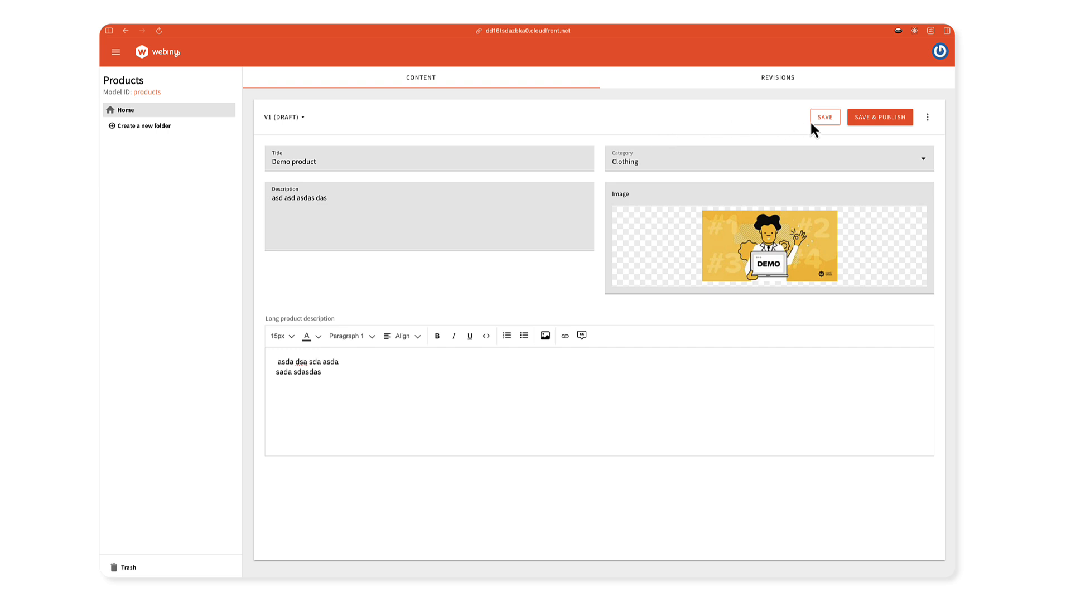
Save the Demo product entry and create a new revision from its current one
{"action": "left_click", "coordinate": [825, 119]}
{"action": "left_click", "coordinate": [786, 85]}
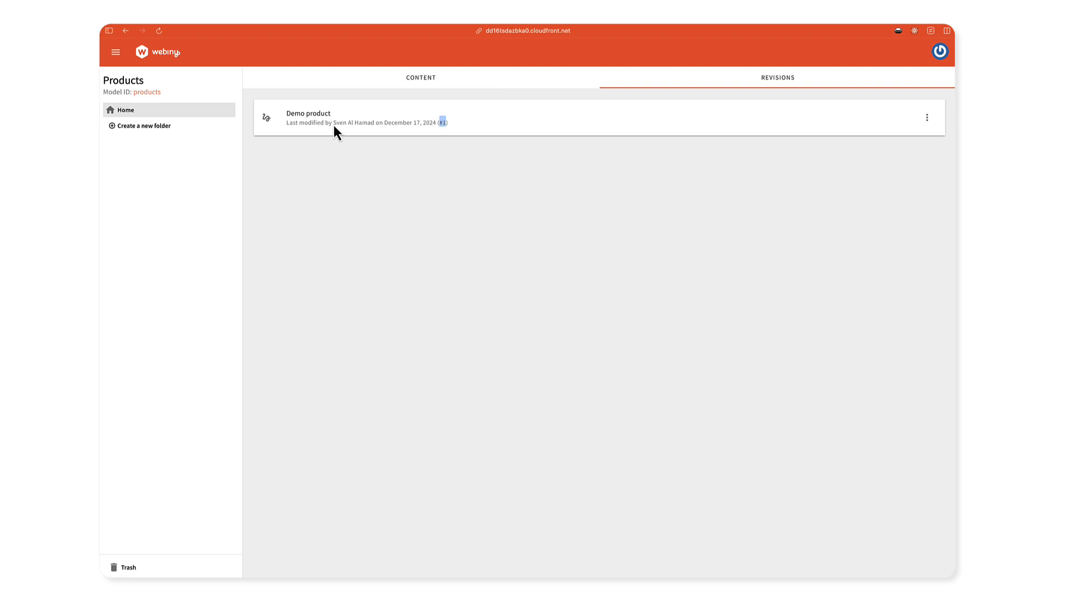
{"action": "left_click_drag", "start_coordinate": [333, 125], "coordinate": [433, 125]}
{"action": "left_click", "coordinate": [474, 160]}
{"action": "left_click", "coordinate": [927, 118]}
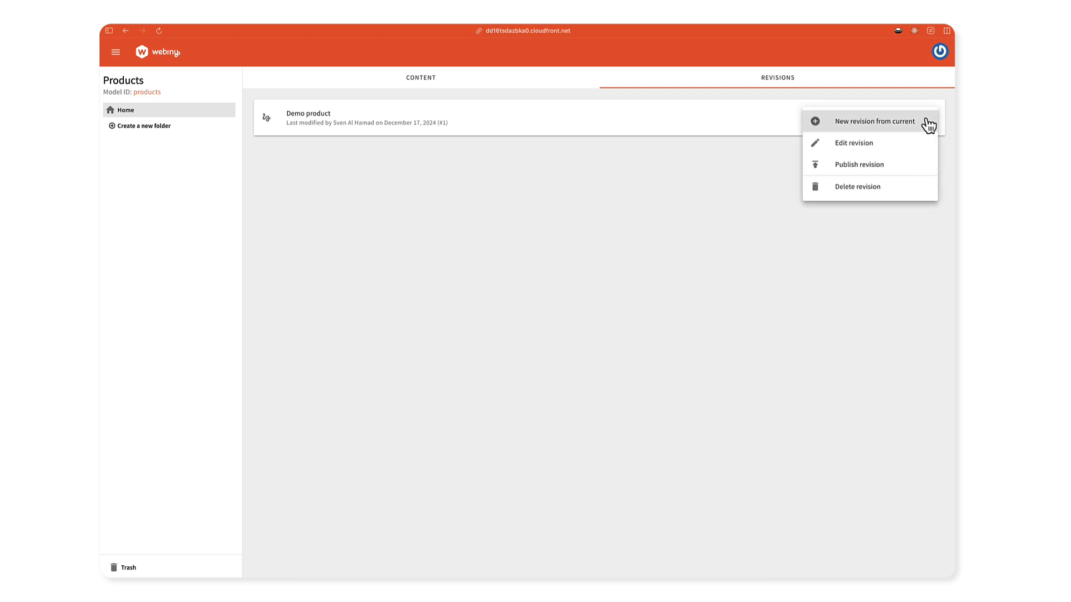
{"action": "left_click", "coordinate": [863, 124]}
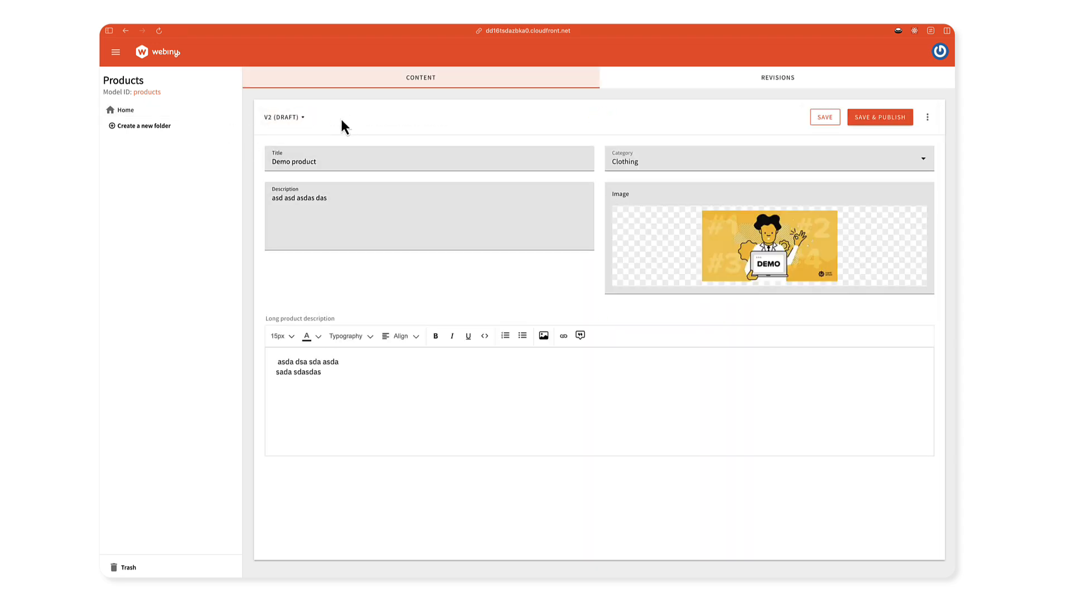
Change the new revision's title to "Demo product (version 2)" and save it
{"action": "left_click", "coordinate": [343, 160]}
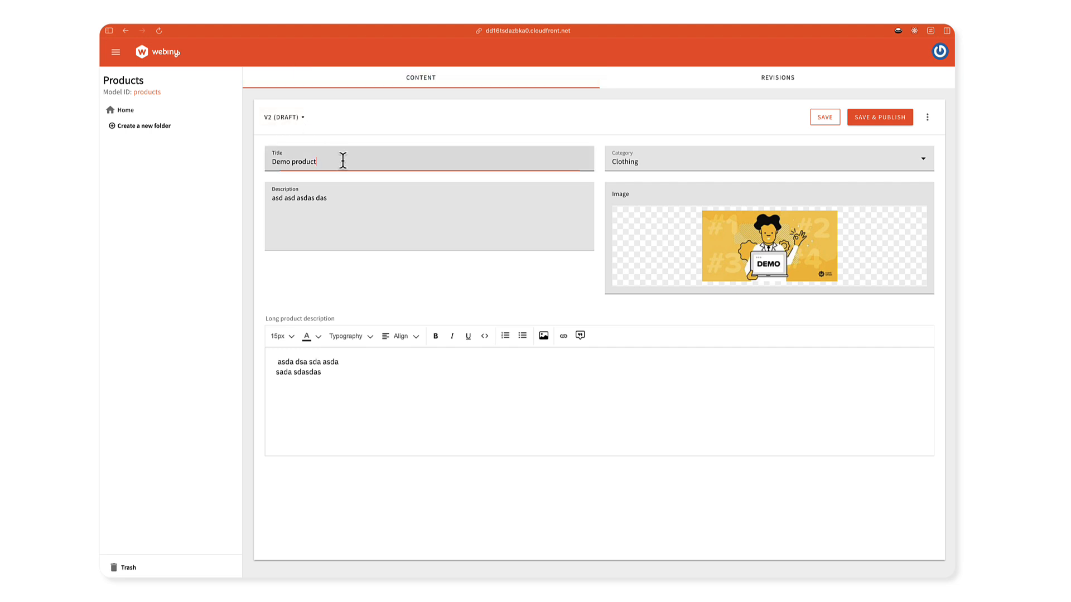
{"action": "type", "text": "(version 2"}
{"action": "left_click", "coordinate": [823, 118]}
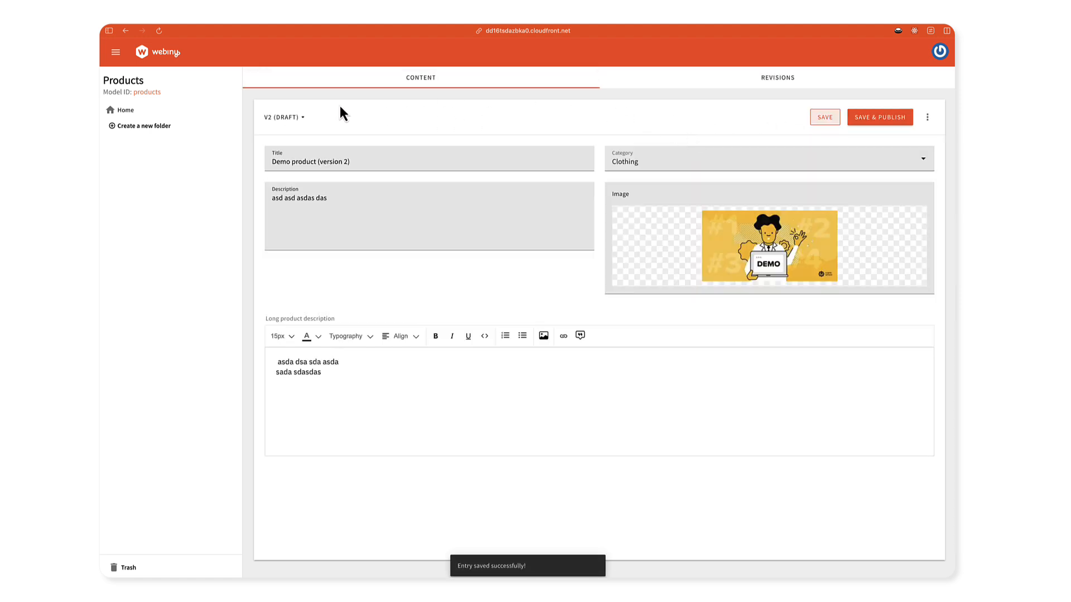
Compare the titles of revisions v1 and v2 by switching between them, and review the entry's revision list
{"action": "left_click", "coordinate": [285, 118]}
{"action": "left_click", "coordinate": [292, 149]}
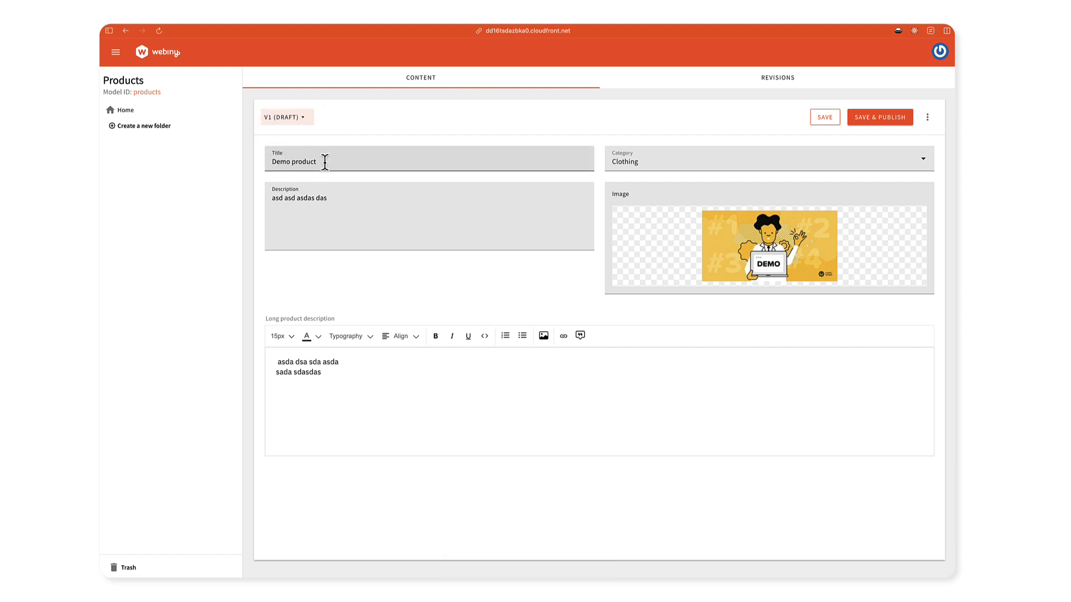
{"action": "left_click", "coordinate": [287, 117]}
{"action": "left_click", "coordinate": [306, 133]}
{"action": "left_click", "coordinate": [292, 118]}
{"action": "left_click", "coordinate": [293, 148]}
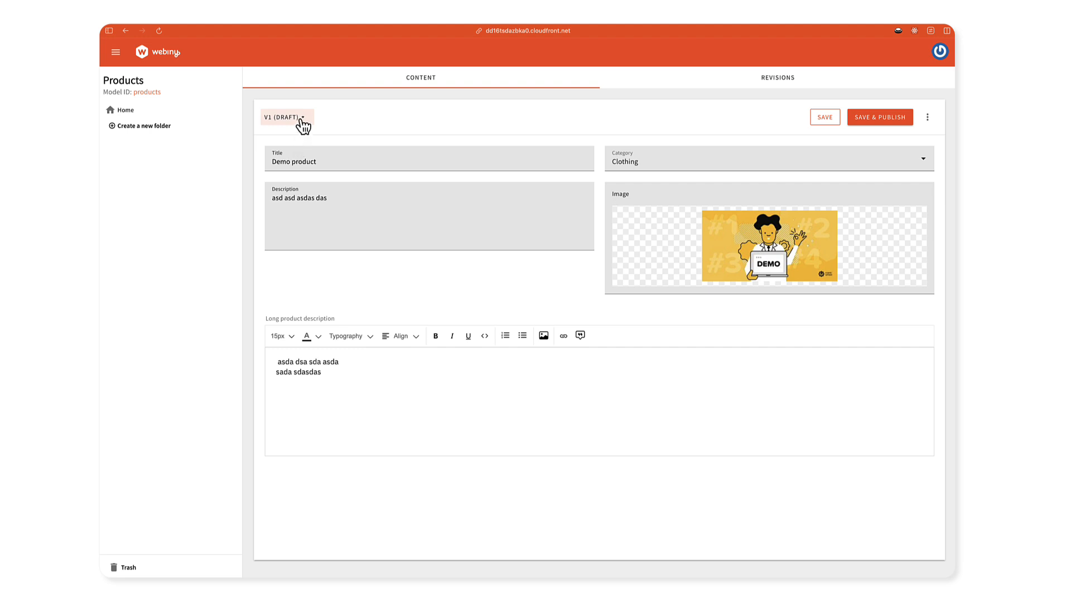
{"action": "left_click", "coordinate": [301, 121]}
{"action": "left_click", "coordinate": [304, 133]}
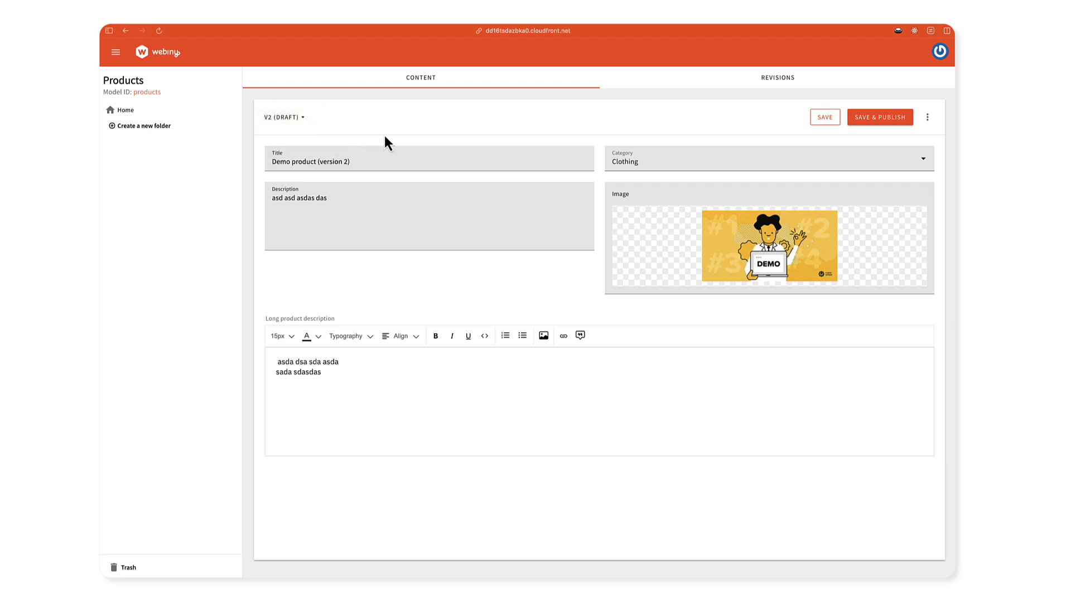
{"action": "left_click", "coordinate": [748, 84]}
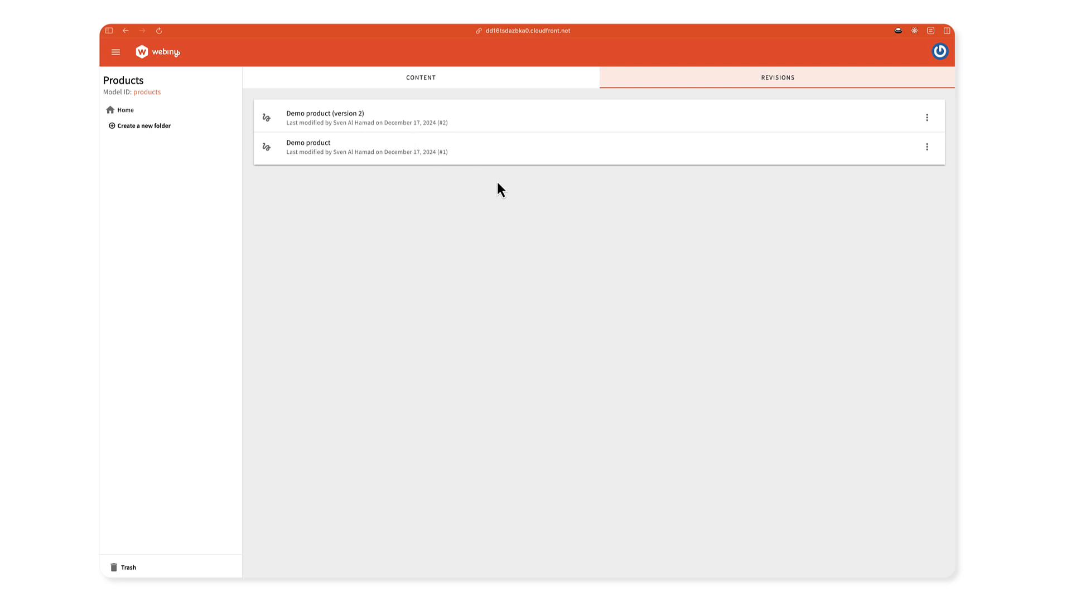
{"action": "left_click", "coordinate": [457, 87]}
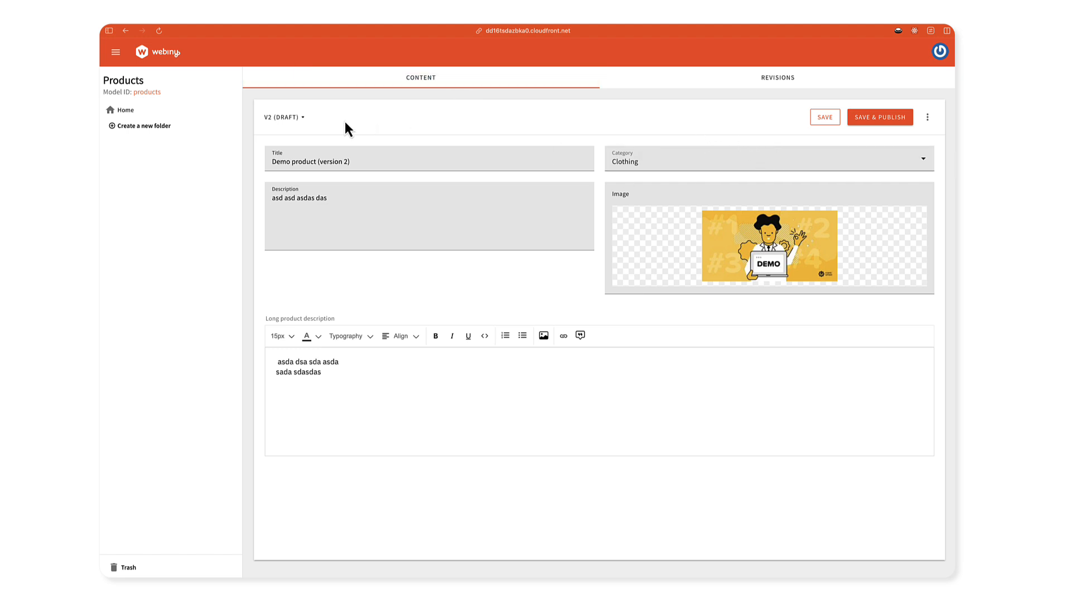
Switch the entry to revision v1 and publish it
{"action": "left_click", "coordinate": [286, 118]}
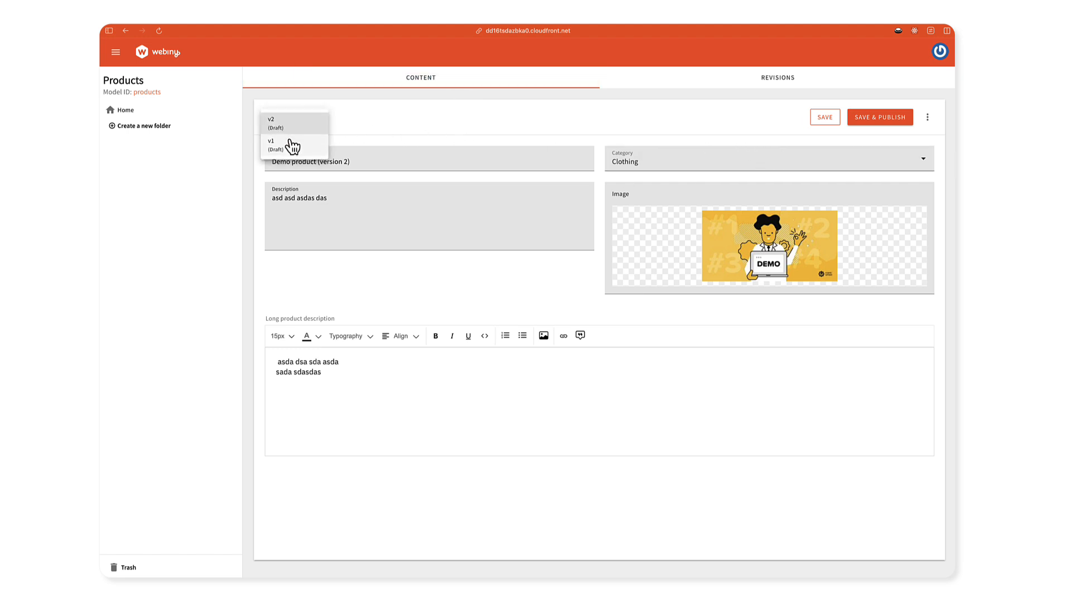
{"action": "left_click", "coordinate": [287, 138]}
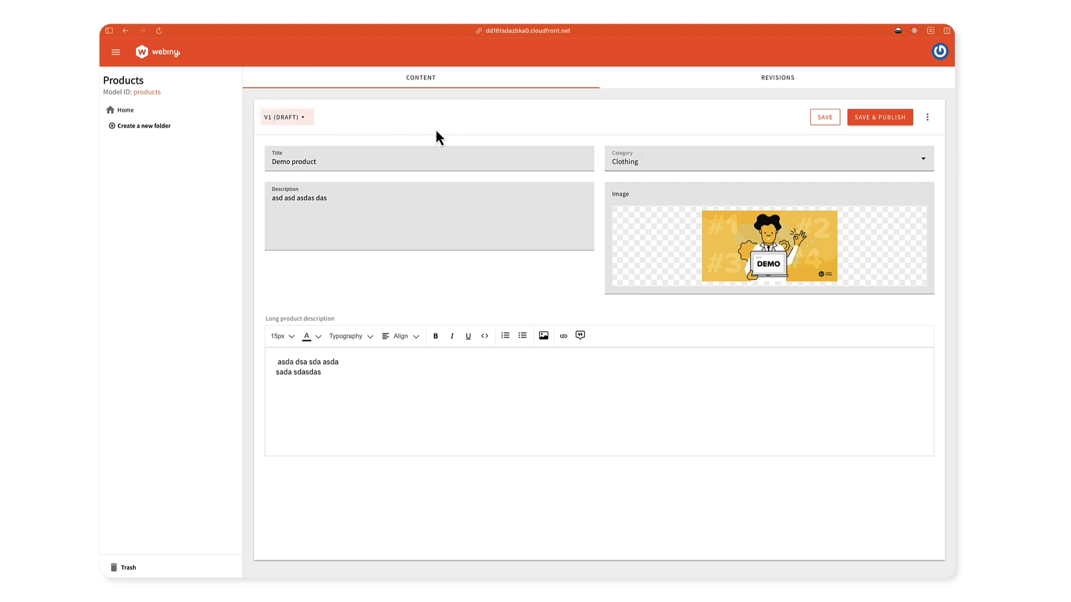
{"action": "left_click", "coordinate": [869, 120]}
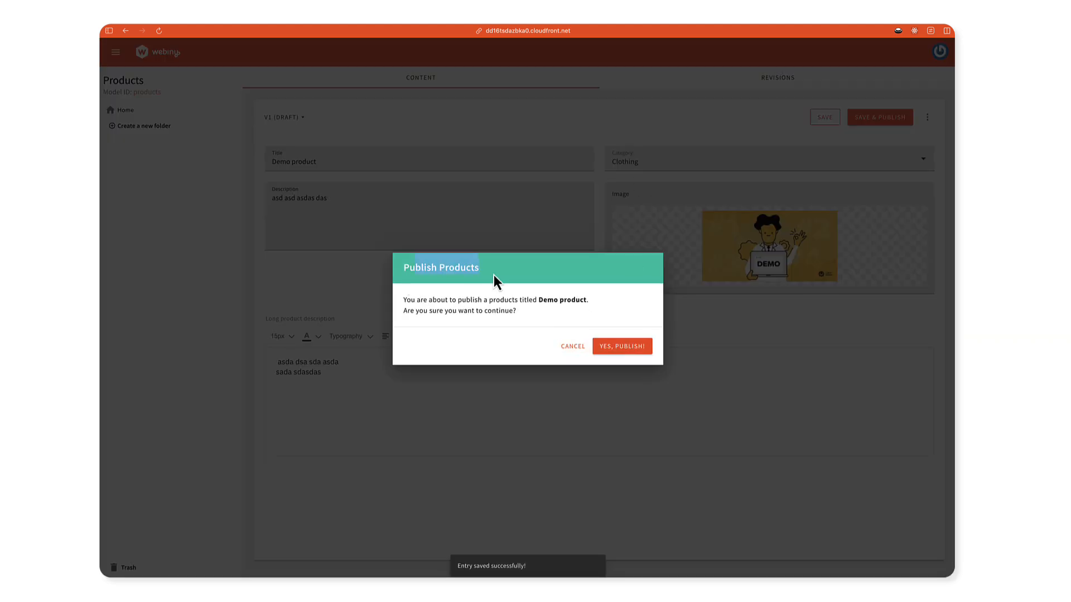
{"action": "left_click_drag", "start_coordinate": [435, 299], "coordinate": [595, 318]}
{"action": "left_click", "coordinate": [588, 313]}
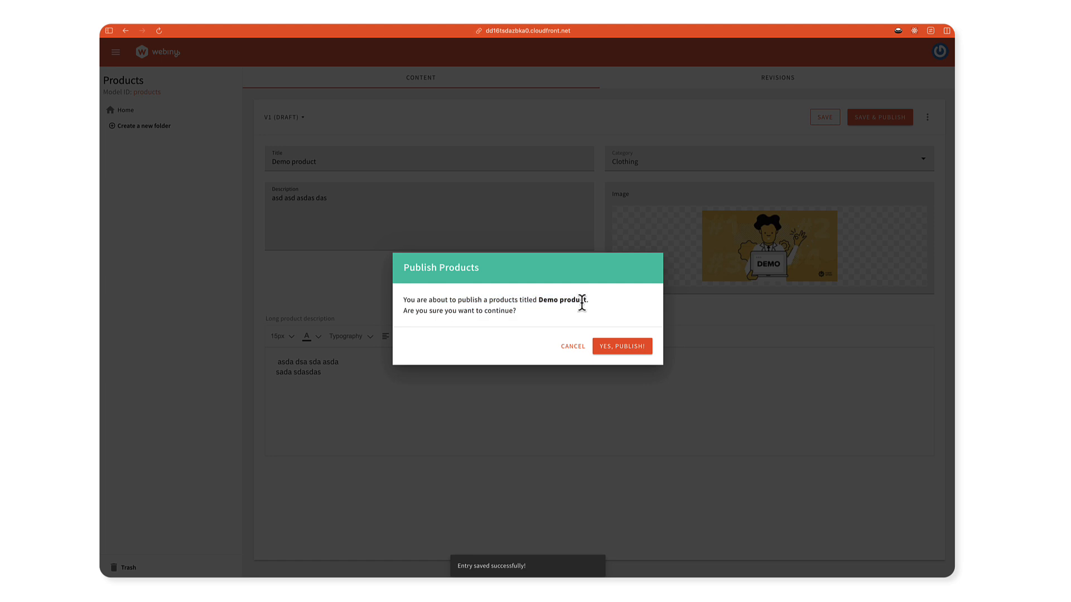
{"action": "left_click", "coordinate": [637, 352]}
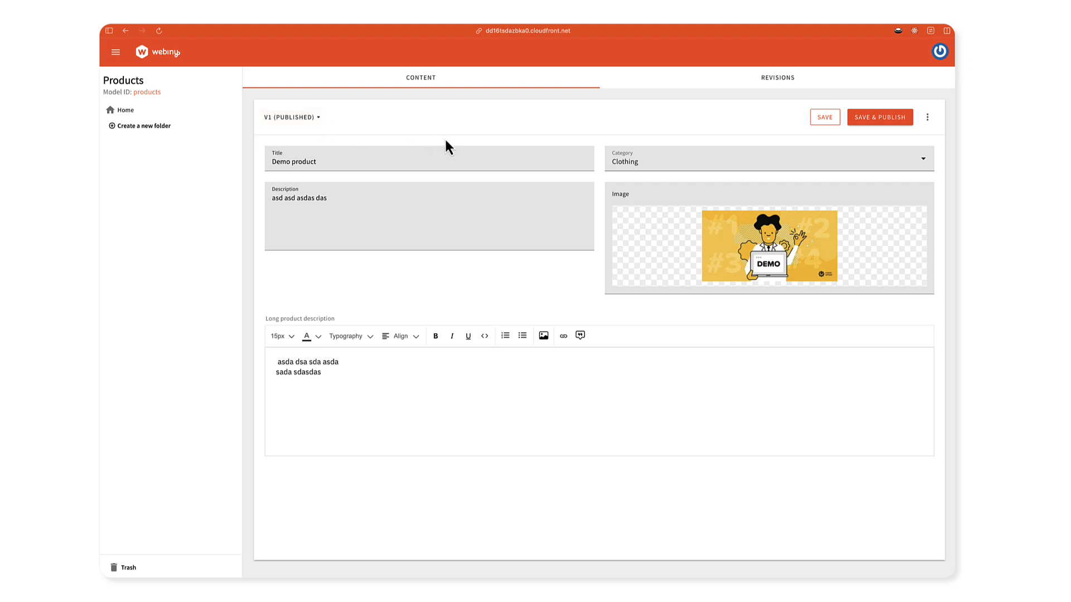
Switch the entry to revision v2, "Demo product (version 2)", and publish it
{"action": "left_click", "coordinate": [301, 118]}
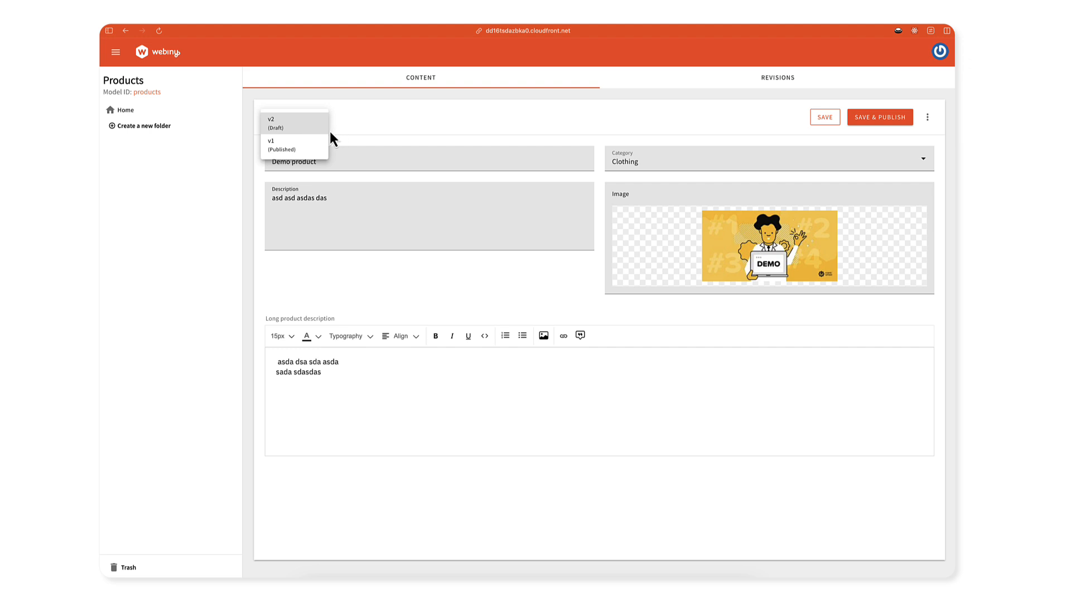
{"action": "left_click", "coordinate": [301, 122]}
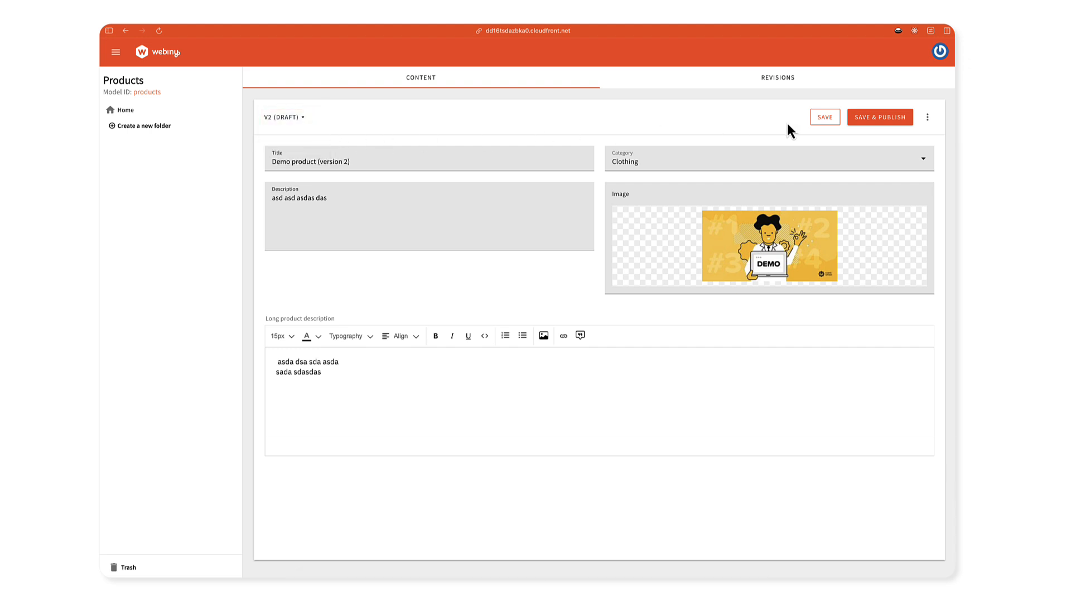
{"action": "left_click", "coordinate": [868, 124]}
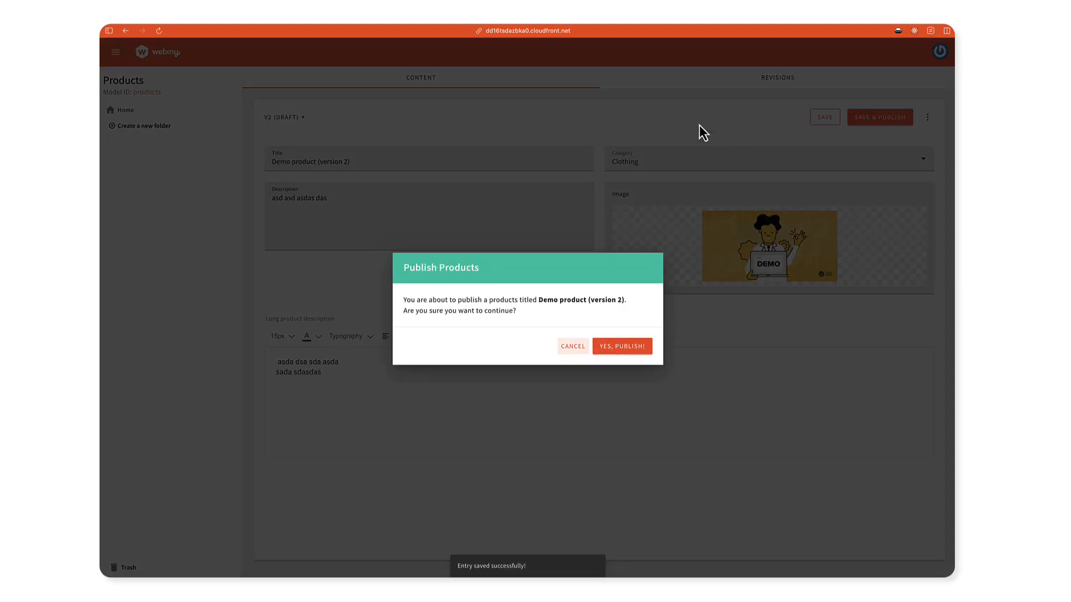
{"action": "left_click", "coordinate": [641, 346]}
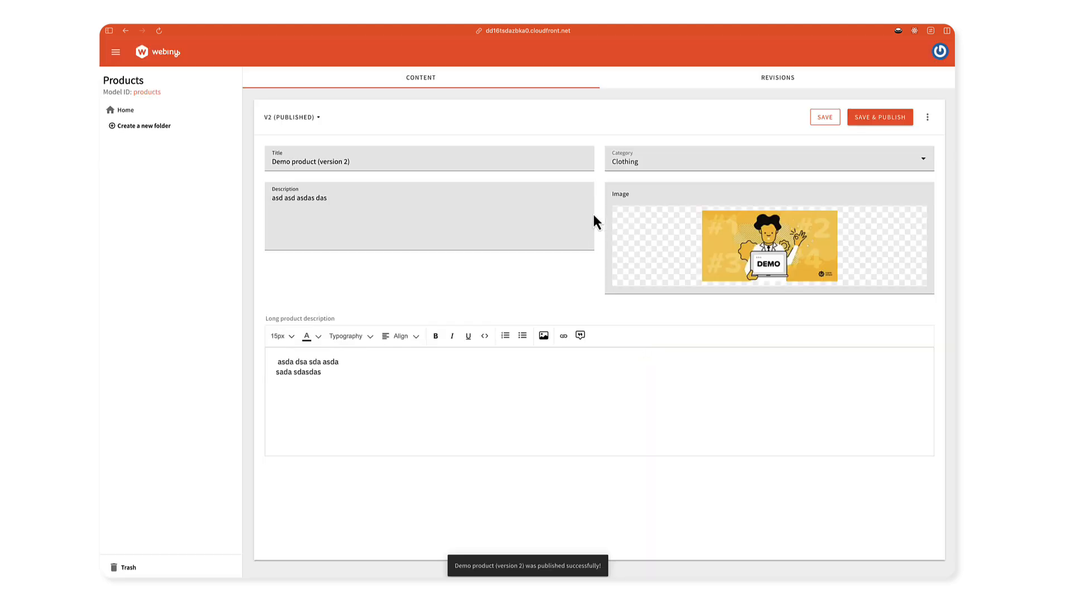
Publish the first "Demo product" revision again from the entry's revision list
{"action": "left_click", "coordinate": [754, 81]}
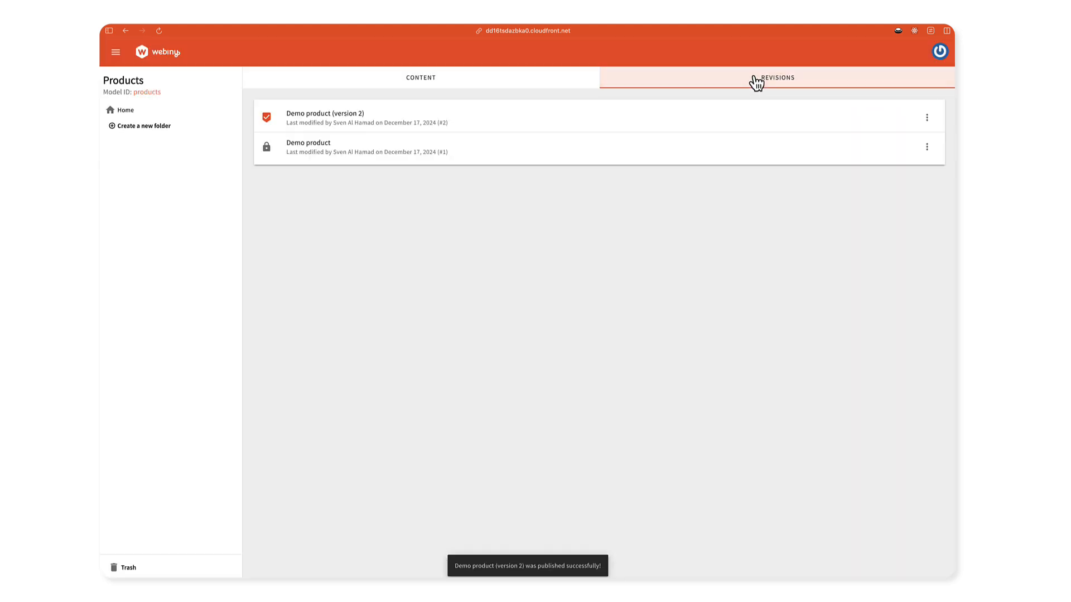
{"action": "mouse_move", "coordinate": [269, 148]}
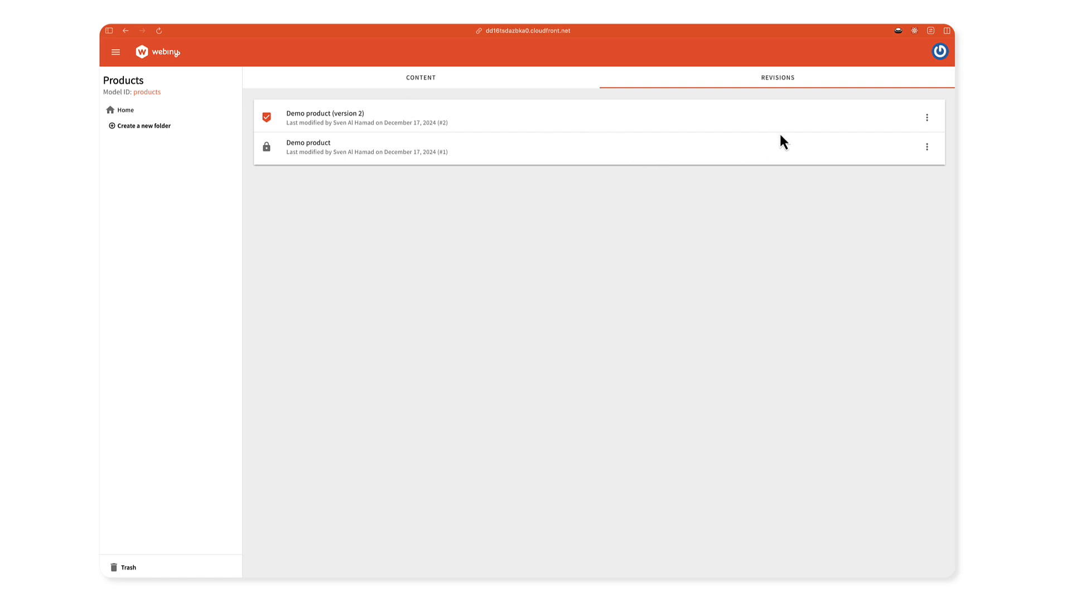
{"action": "left_click", "coordinate": [927, 147]}
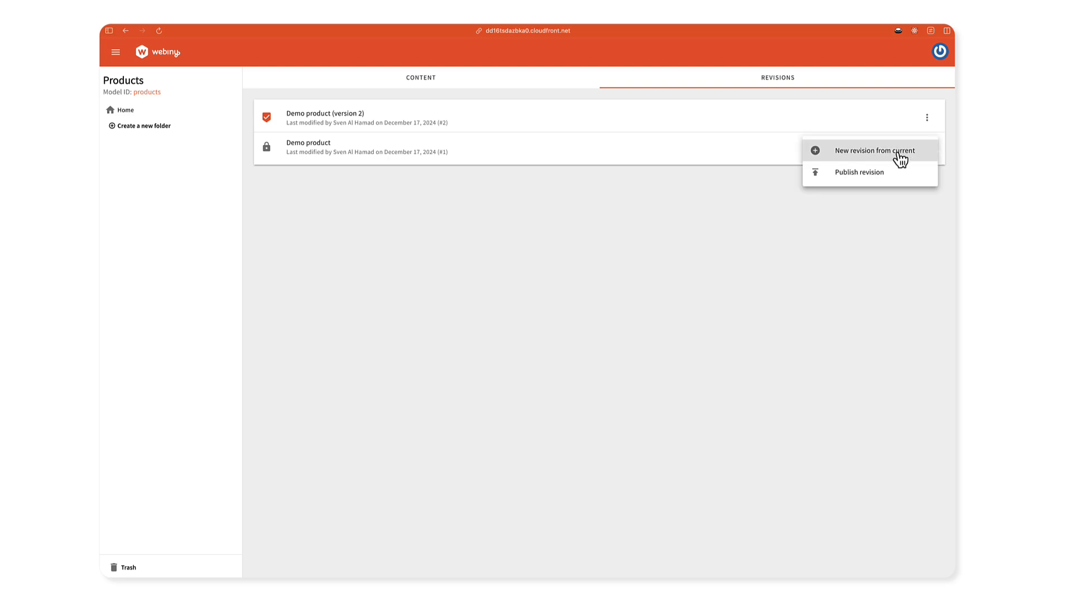
{"action": "left_click", "coordinate": [838, 177]}
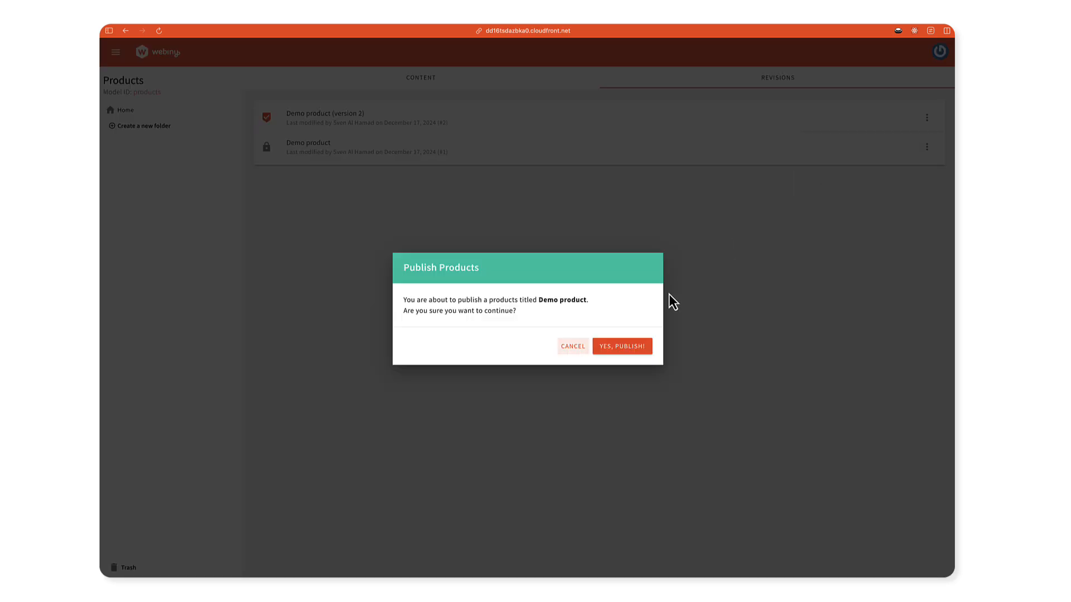
{"action": "left_click", "coordinate": [628, 346]}
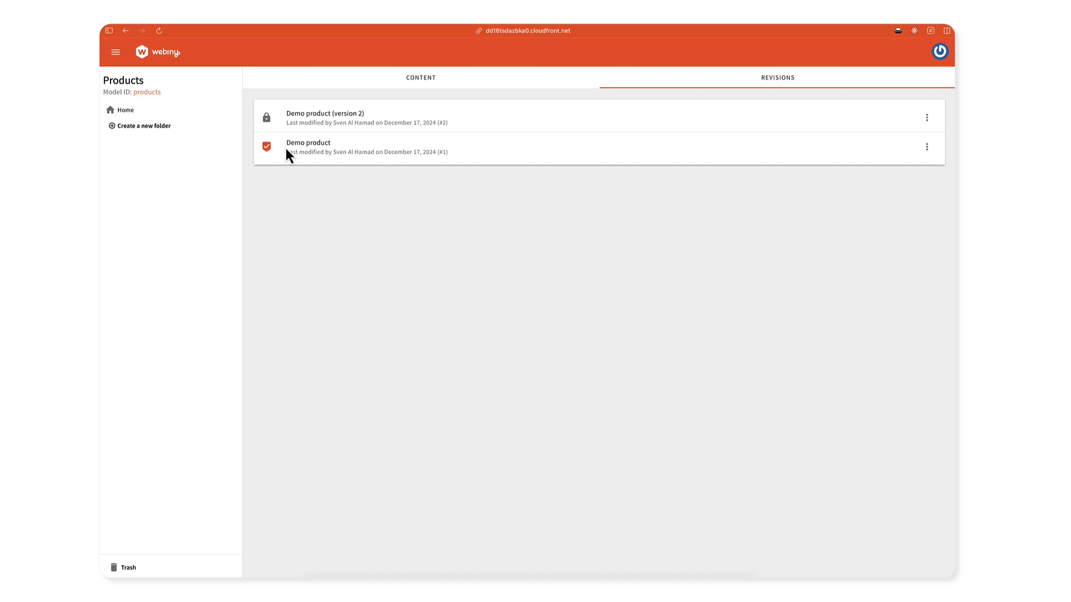
Create a new revision from "Demo product (version 2)", retitle it "Demo product (version 3)", and save it
{"action": "left_click_drag", "start_coordinate": [337, 116], "coordinate": [355, 115]}
{"action": "left_click", "coordinate": [333, 114]}
{"action": "left_click", "coordinate": [927, 118]}
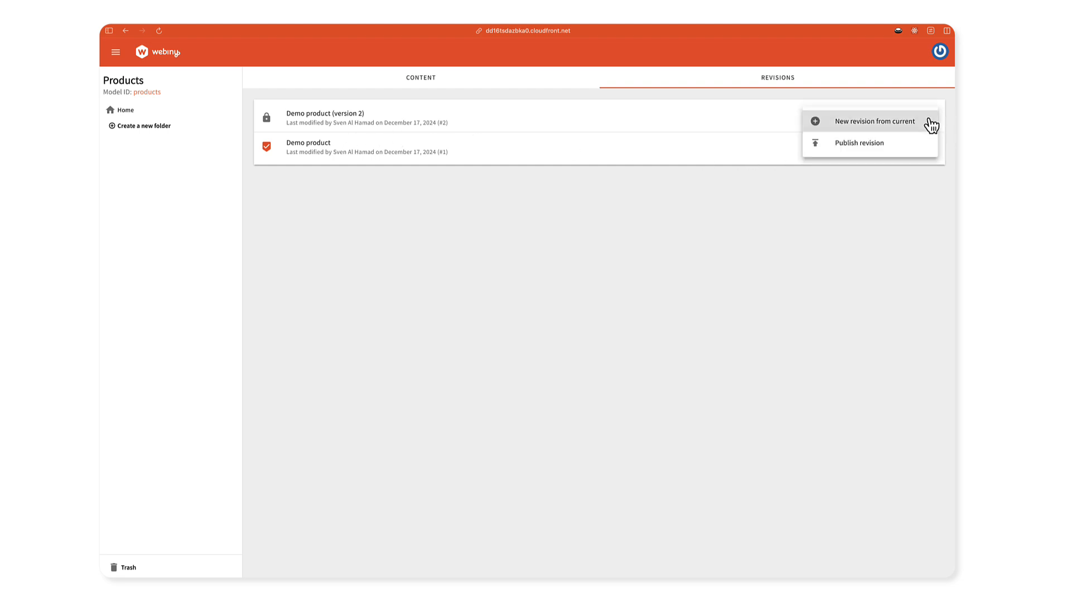
{"action": "left_click", "coordinate": [893, 126]}
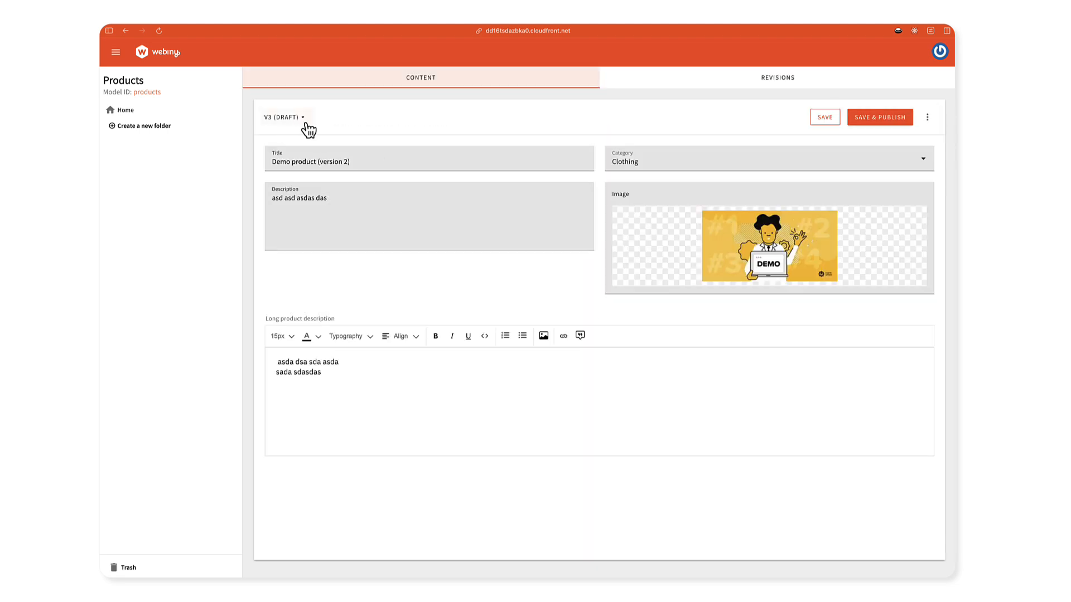
{"action": "left_click_drag", "start_coordinate": [317, 162], "coordinate": [349, 161]}
{"action": "left_click", "coordinate": [349, 161]}
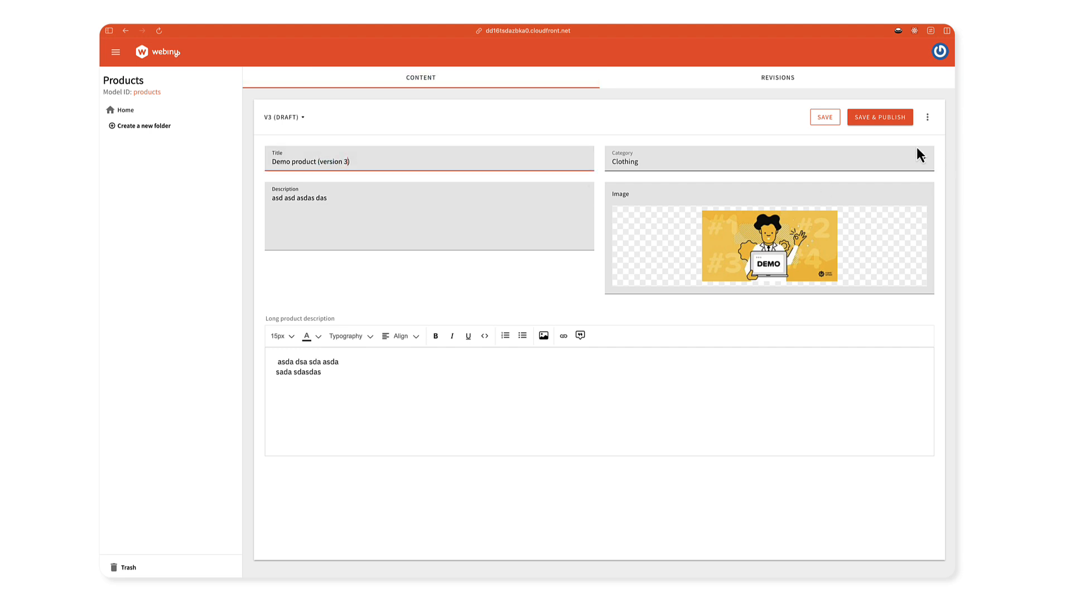
{"action": "left_click", "coordinate": [834, 120]}
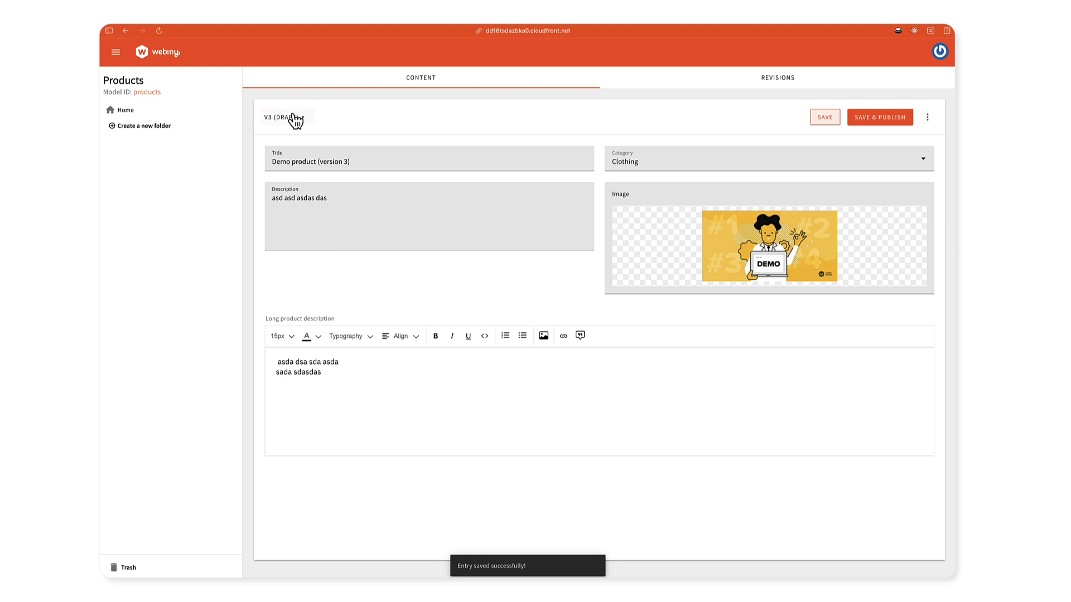
Publish the "Demo product (version 3)" revision and open the entry's revision list
{"action": "left_click", "coordinate": [894, 119]}
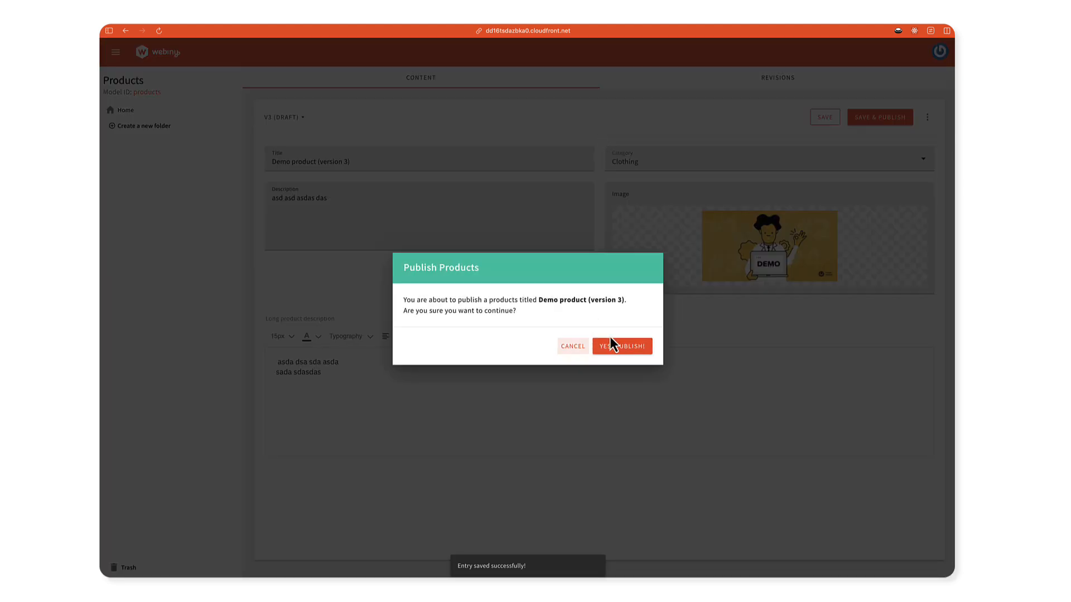
{"action": "left_click", "coordinate": [611, 341]}
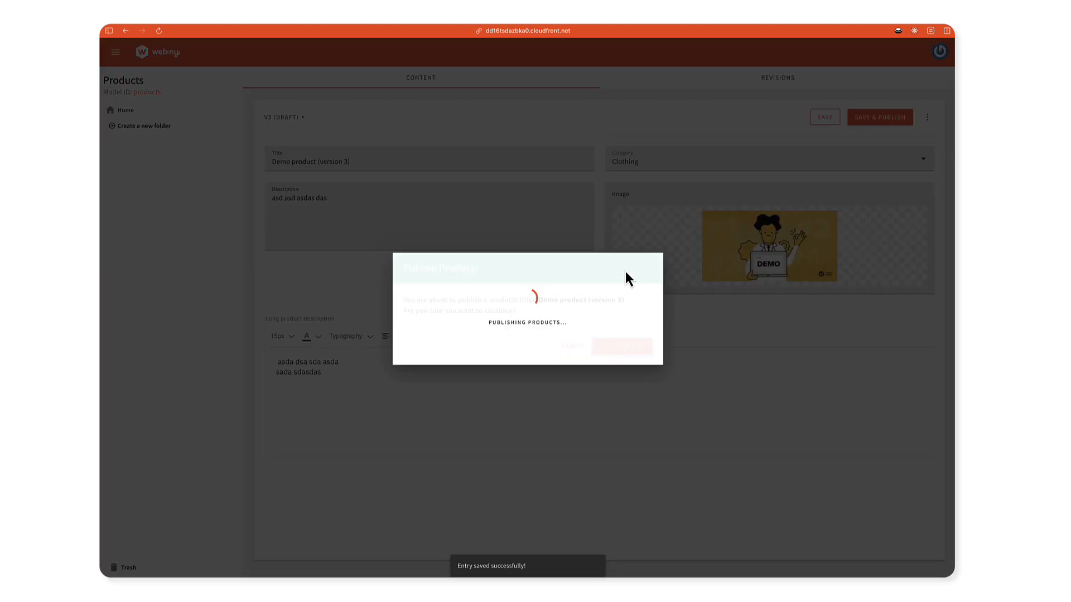
{"action": "left_click", "coordinate": [723, 83]}
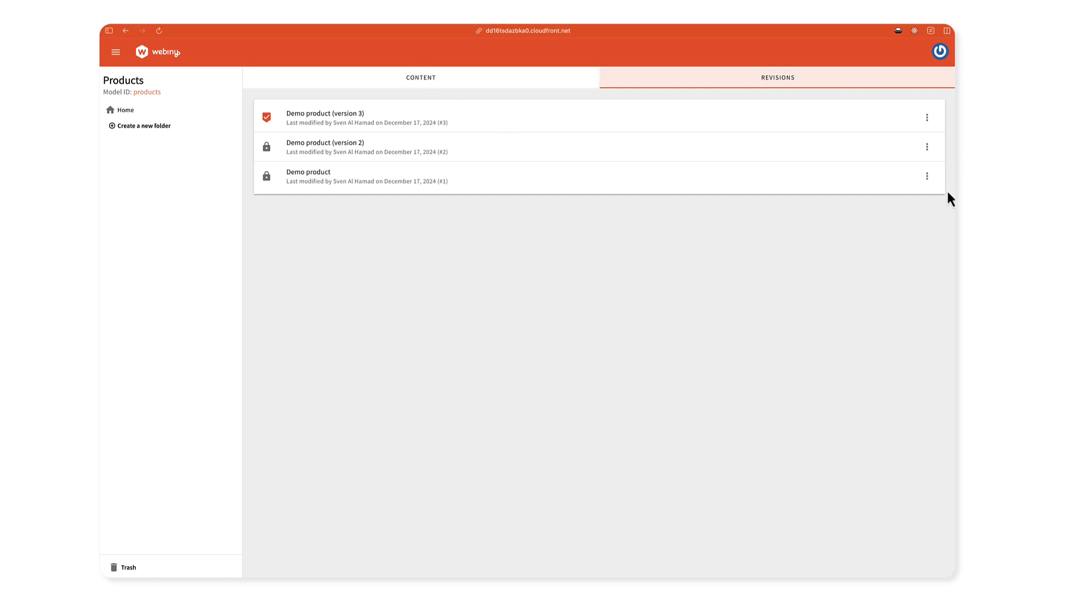
Create a new draft revision from the original "Demo product" revision (#1) and check its title
{"action": "double_click", "coordinate": [294, 173]}
{"action": "left_click", "coordinate": [351, 116]}
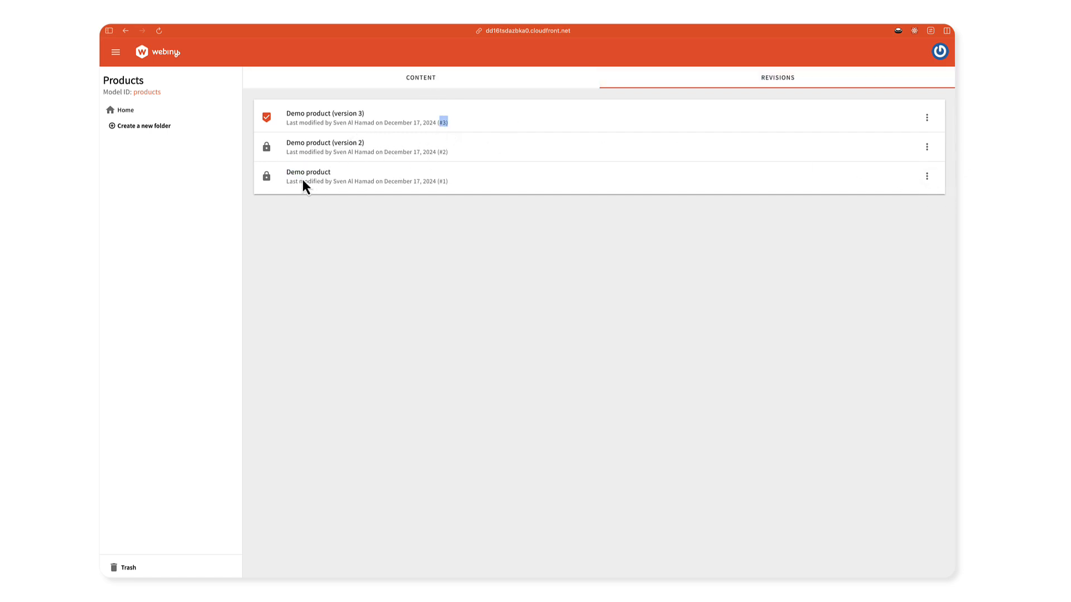
{"action": "left_click_drag", "start_coordinate": [302, 179], "coordinate": [312, 173]}
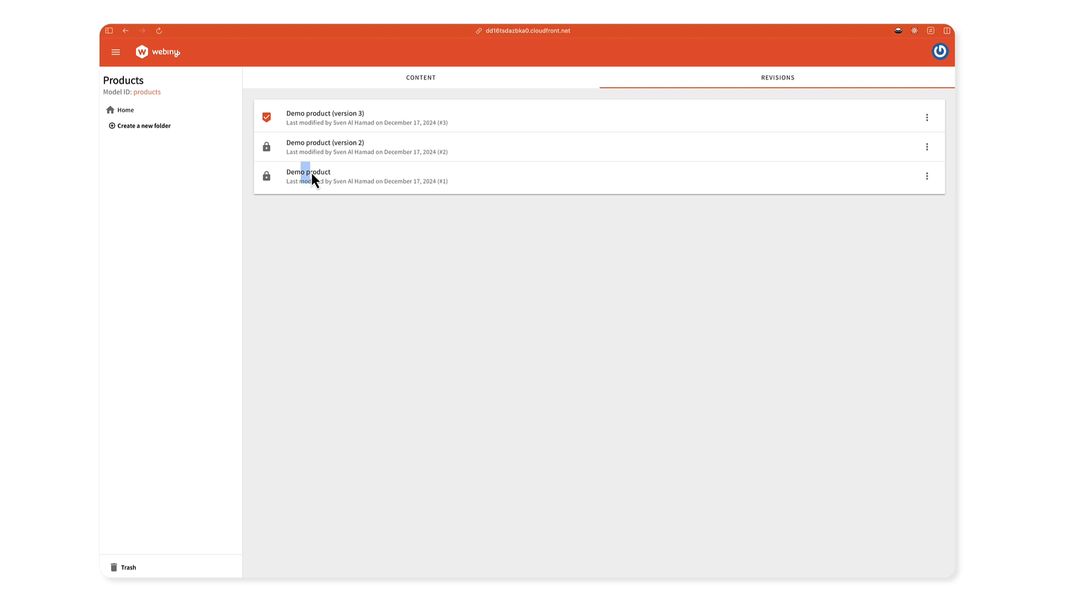
{"action": "left_click", "coordinate": [386, 110]}
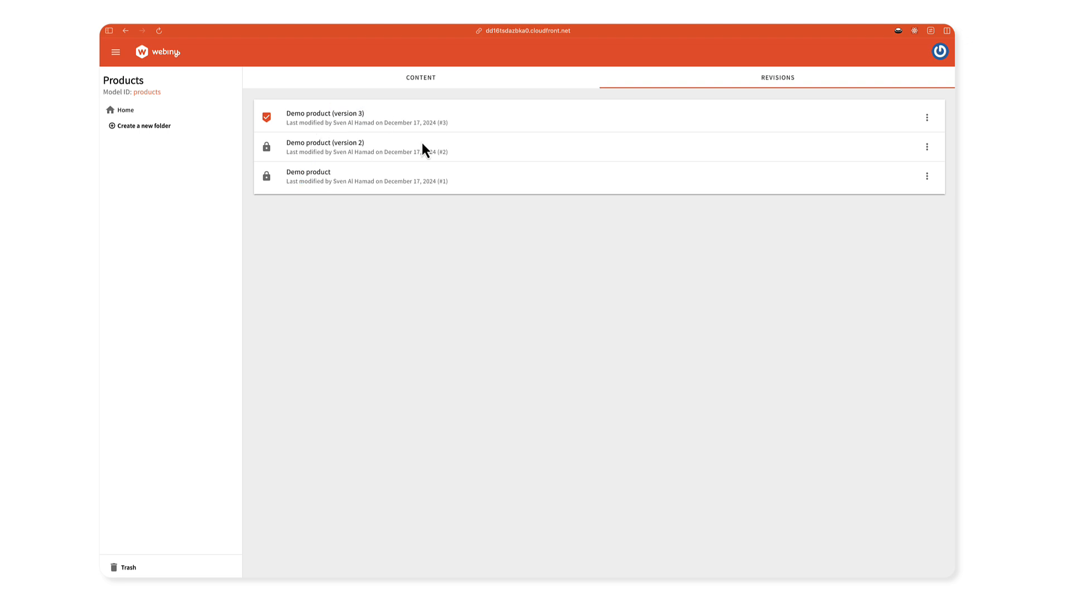
{"action": "left_click", "coordinate": [927, 176]}
{"action": "left_click", "coordinate": [863, 189]}
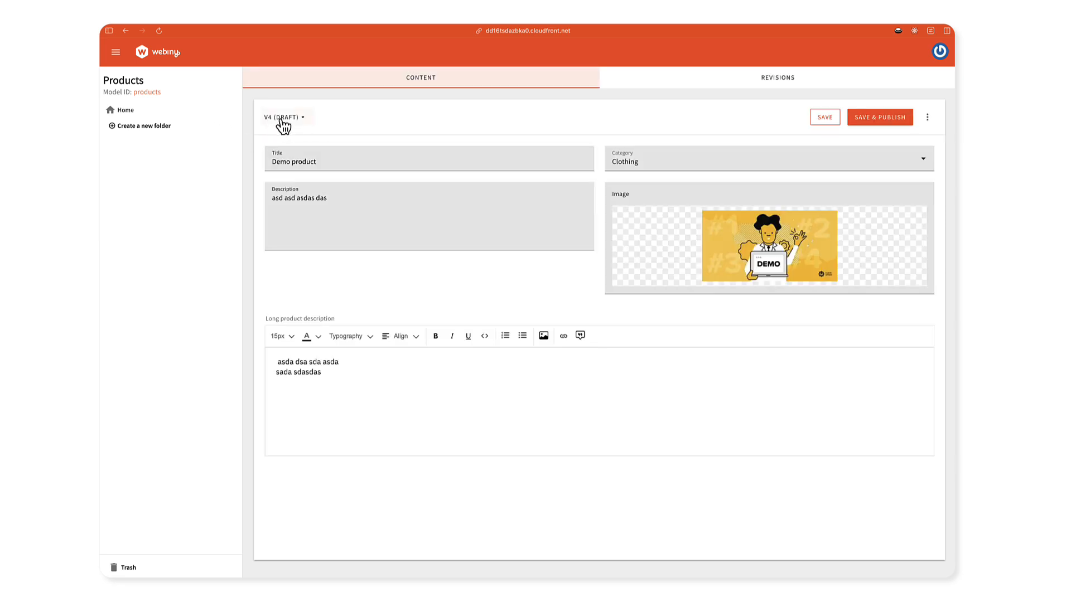
{"action": "triple_click", "coordinate": [306, 162]}
{"action": "left_click", "coordinate": [337, 161]}
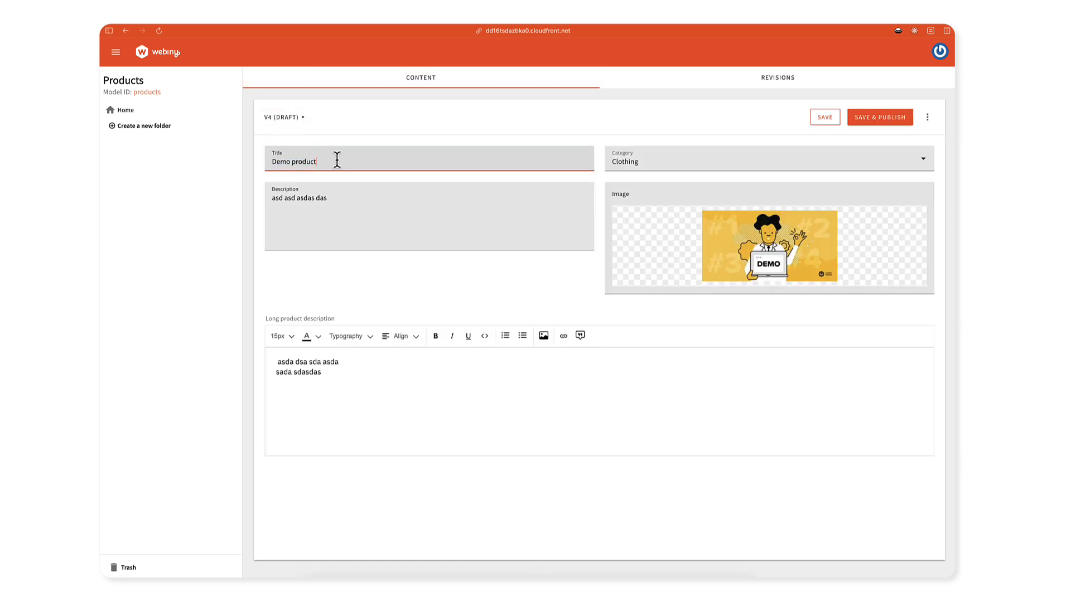
{"action": "left_click", "coordinate": [424, 287]}
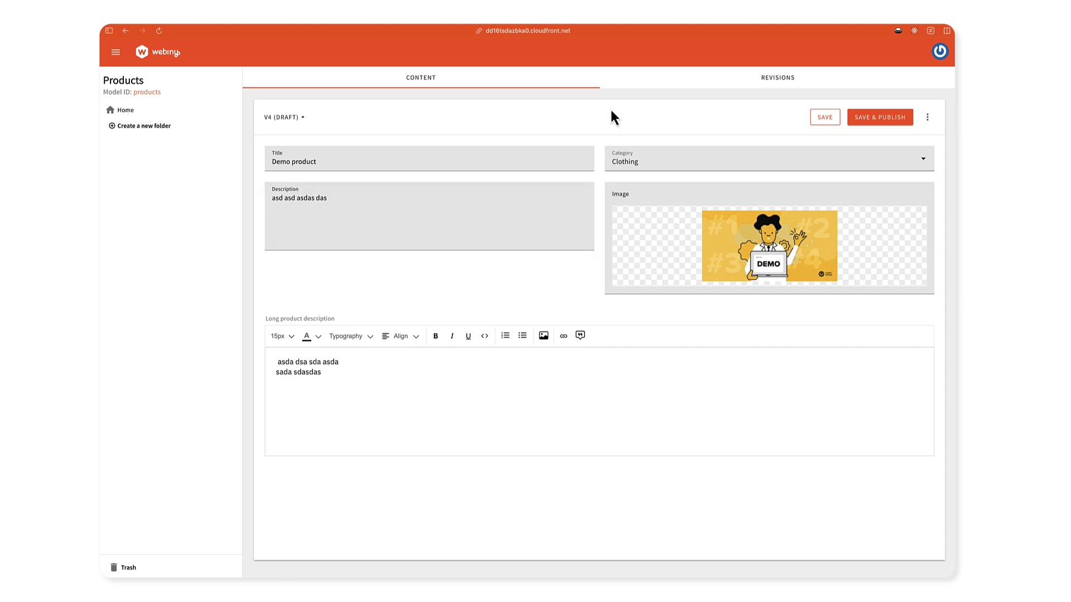
Compare the titles of published revision v3 and draft v4, and review the entry's revision list
{"action": "left_click", "coordinate": [300, 118]}
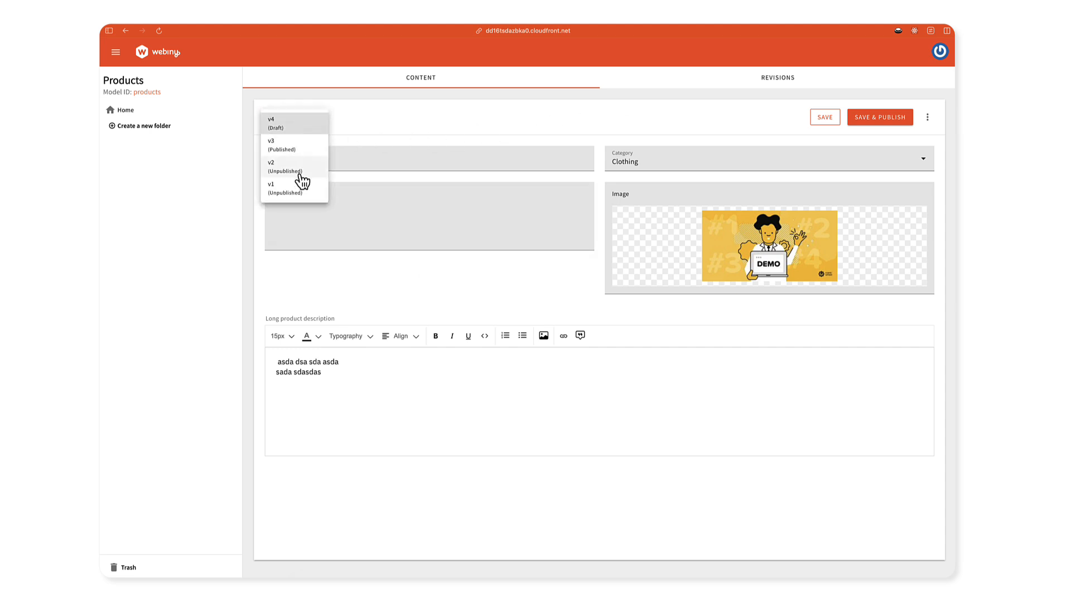
{"action": "left_click", "coordinate": [288, 148]}
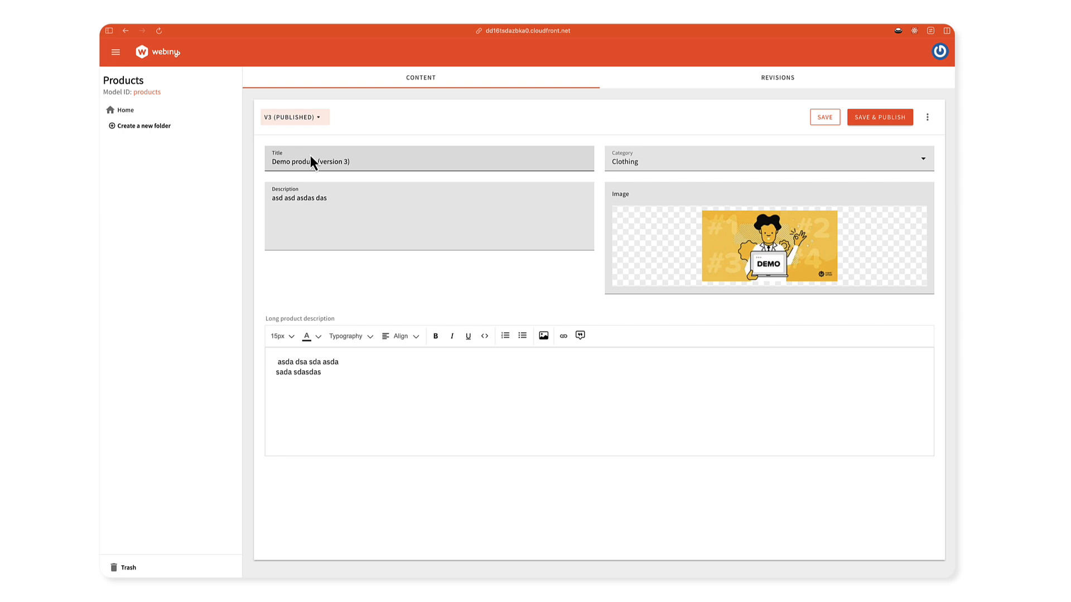
{"action": "left_click_drag", "start_coordinate": [321, 162], "coordinate": [343, 162]}
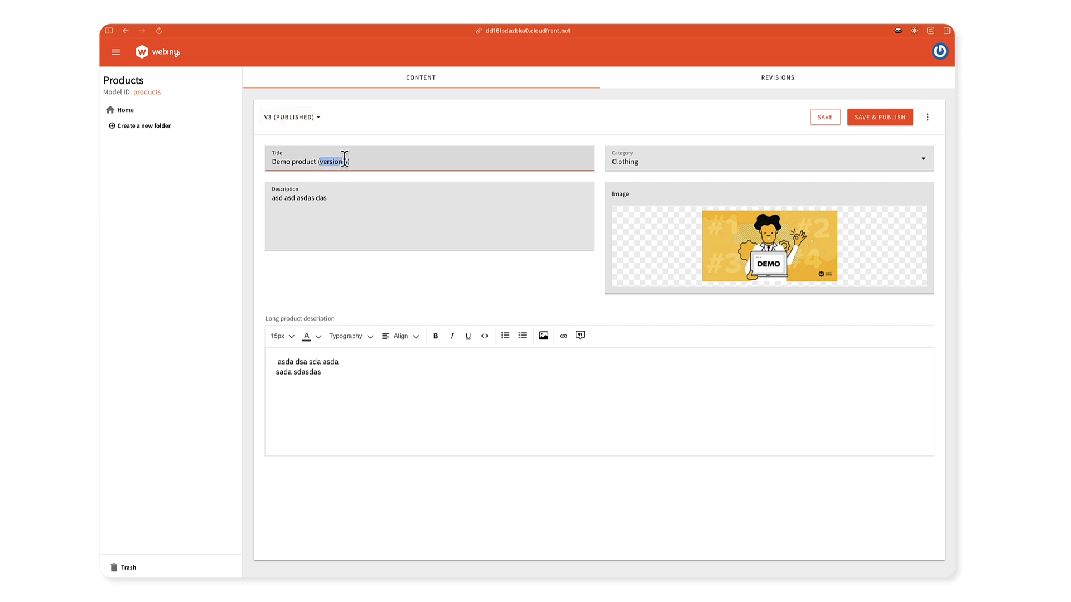
{"action": "left_click", "coordinate": [290, 119]}
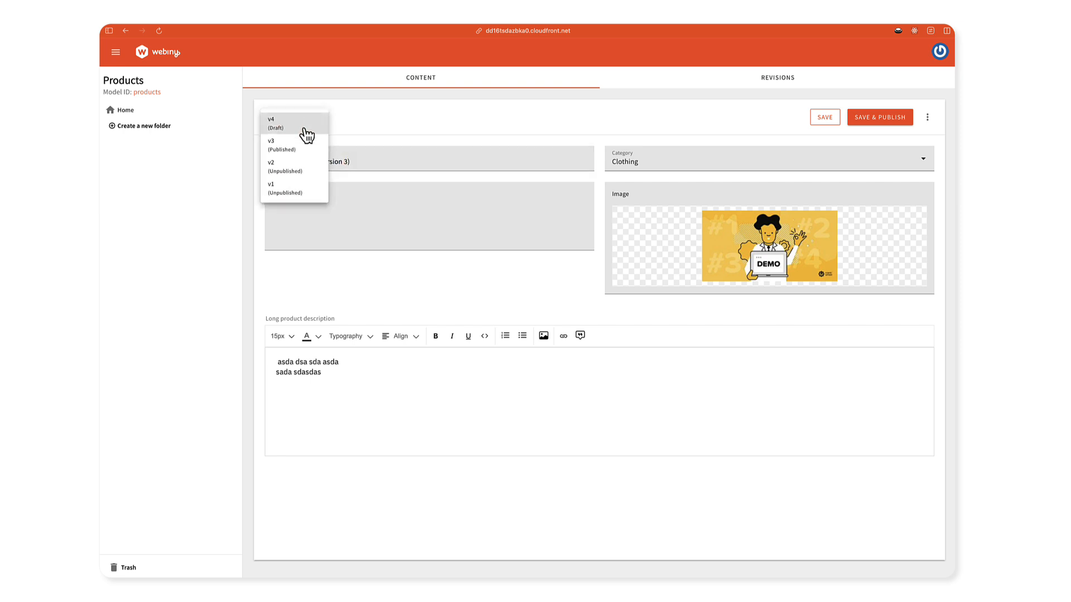
{"action": "left_click", "coordinate": [306, 134]}
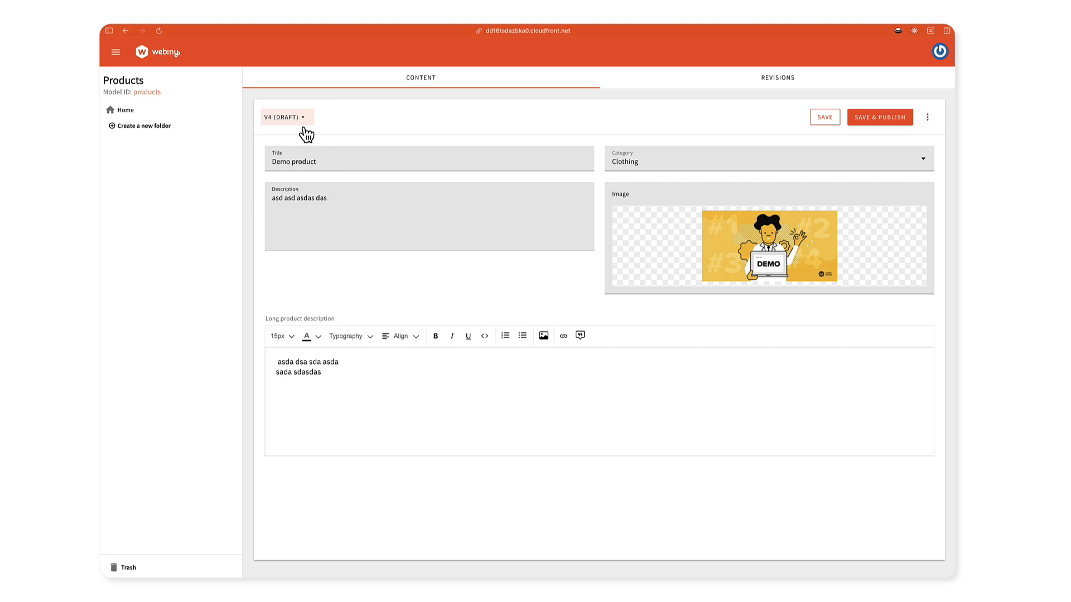
{"action": "triple_click", "coordinate": [311, 162]}
{"action": "left_click", "coordinate": [340, 161]}
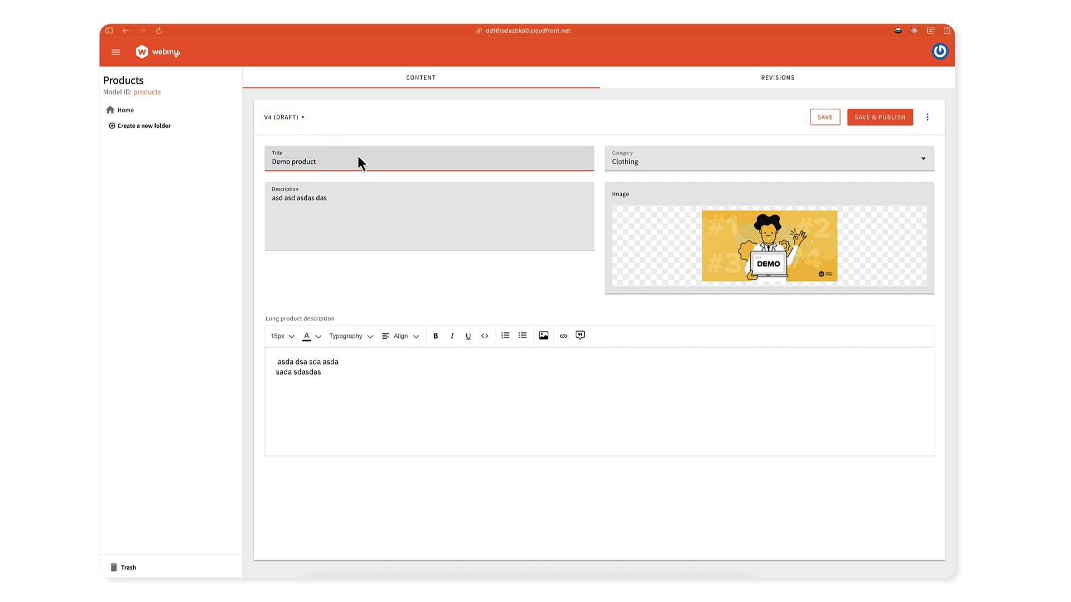
{"action": "left_click", "coordinate": [701, 78]}
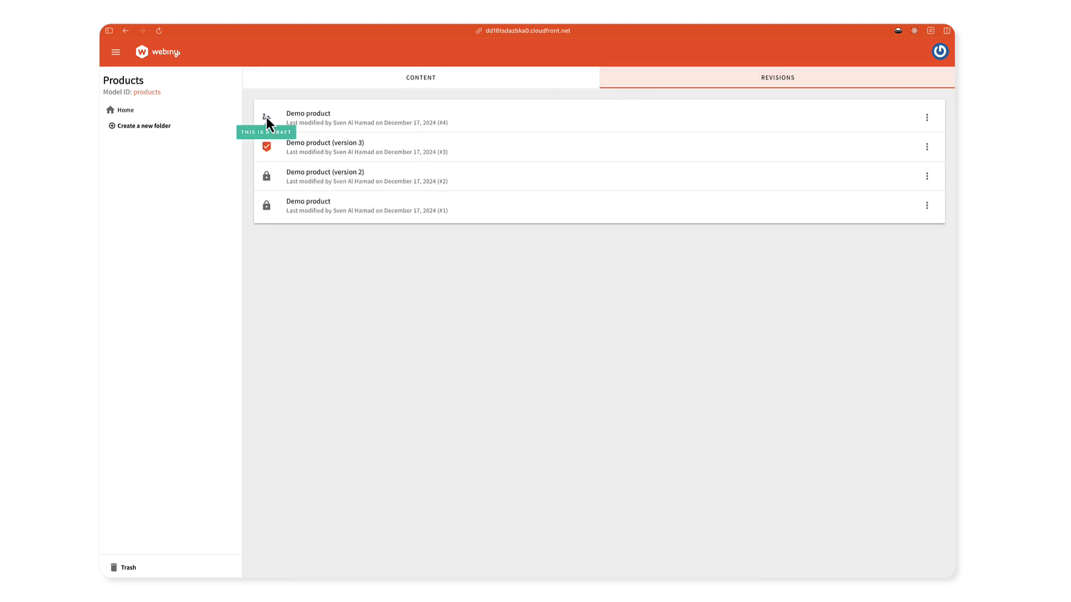
{"action": "left_click", "coordinate": [379, 82]}
Open the Headless CMS Read API in the API playground and clear its example query
{"action": "left_click", "coordinate": [114, 54]}
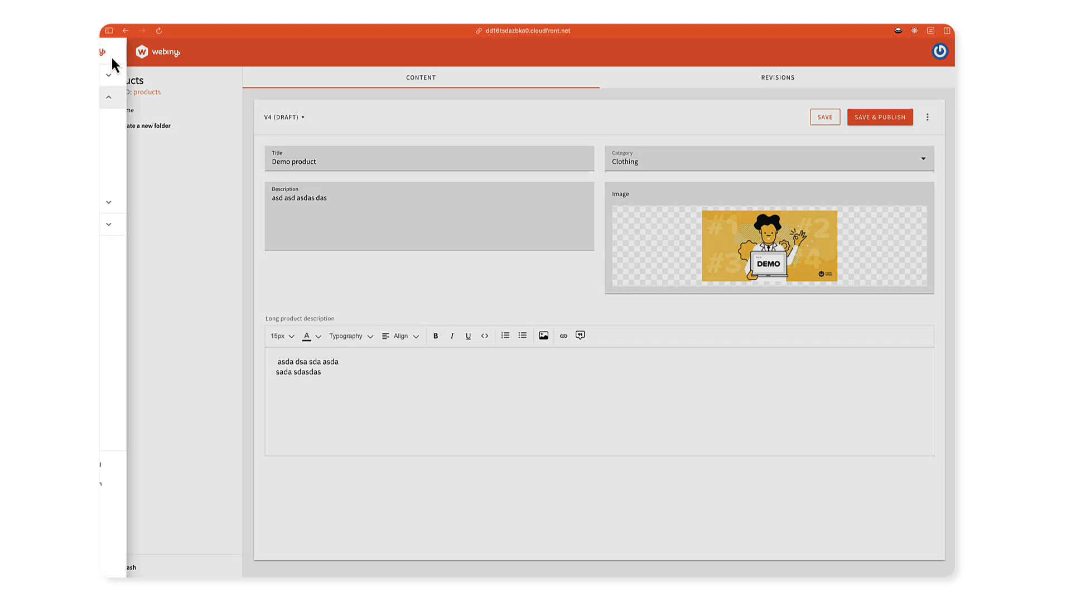
{"action": "left_click", "coordinate": [163, 455]}
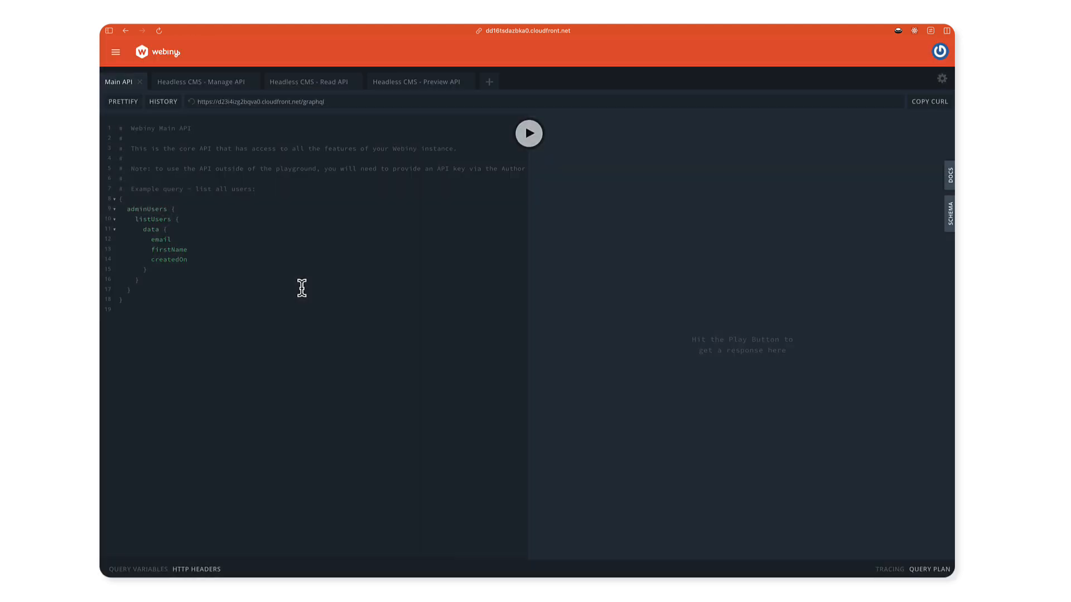
{"action": "left_click", "coordinate": [310, 83]}
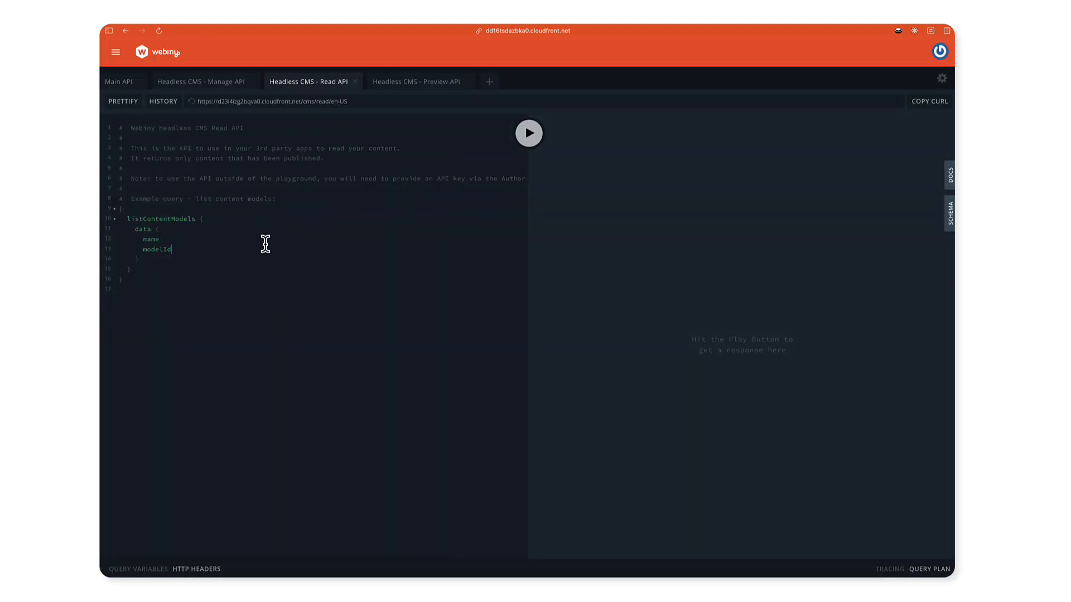
{"action": "key", "text": "super+a"}
{"action": "key", "text": "BackSpace"}
Write a listProducts query returning data with the title field, run it on the Read API, and check the returned title
{"action": "type", "text": "{"}
{"action": "key", "text": "Return"}
{"action": "type", "text": "l"}
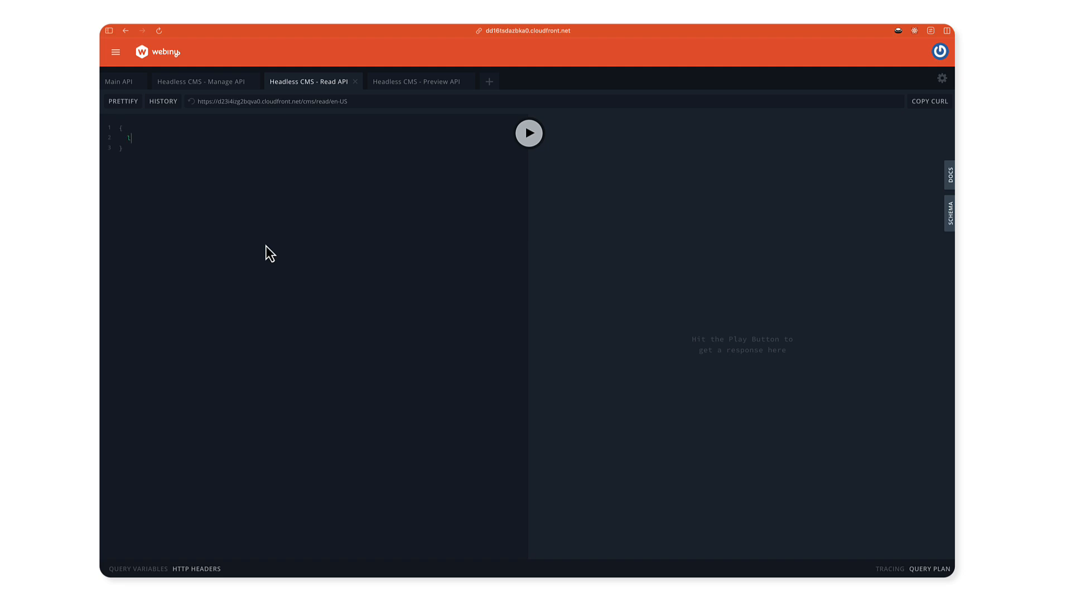
{"action": "type", "text": "ist"}
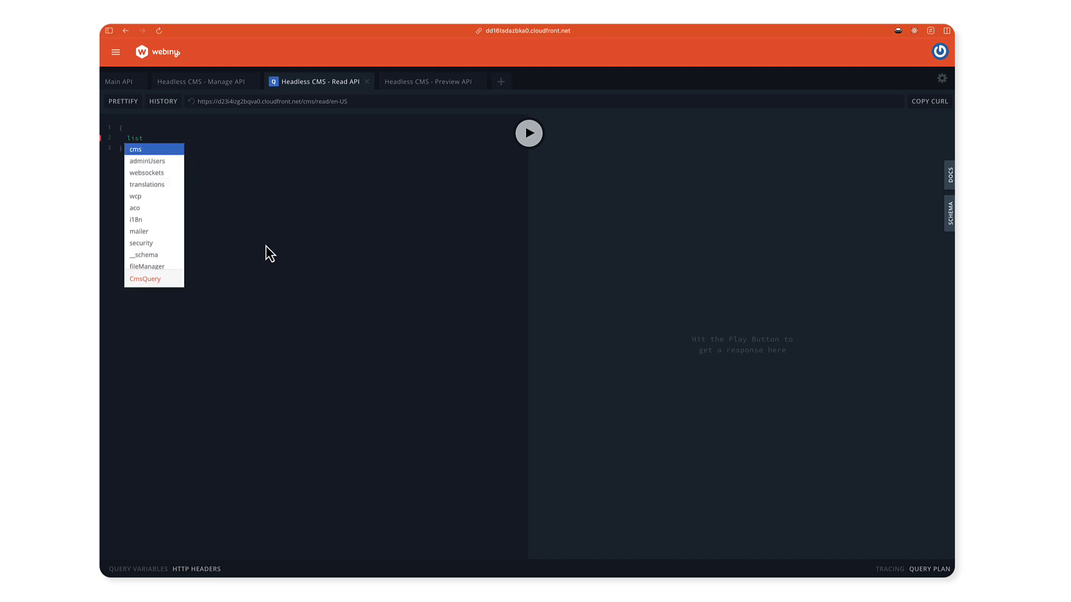
{"action": "type", "text": "Produ"}
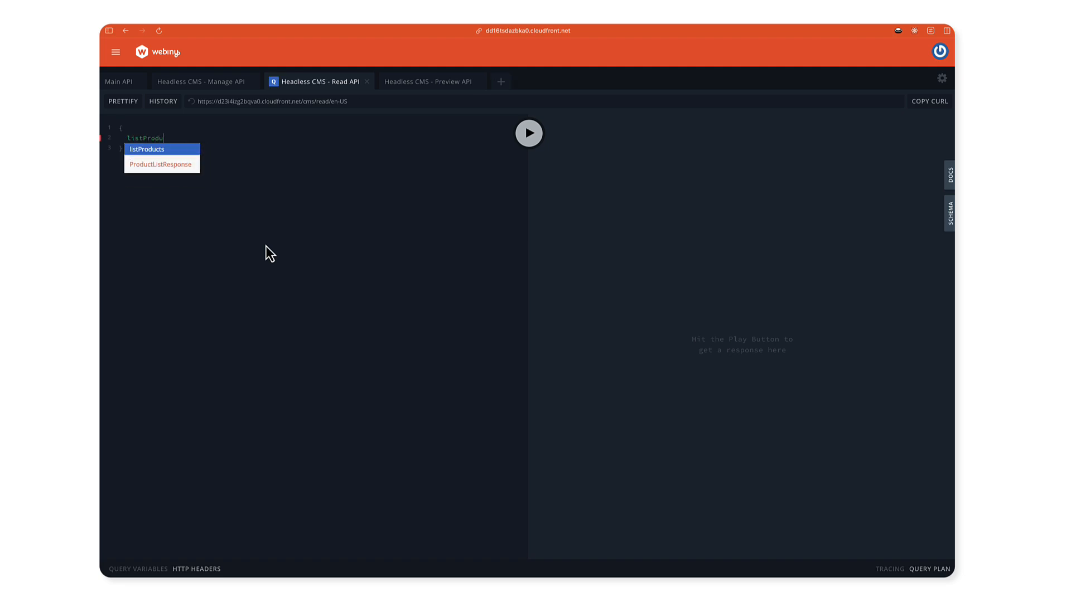
{"action": "type", "text": "cts{"}
{"action": "key", "text": "Return"}
{"action": "type", "text": "data"}
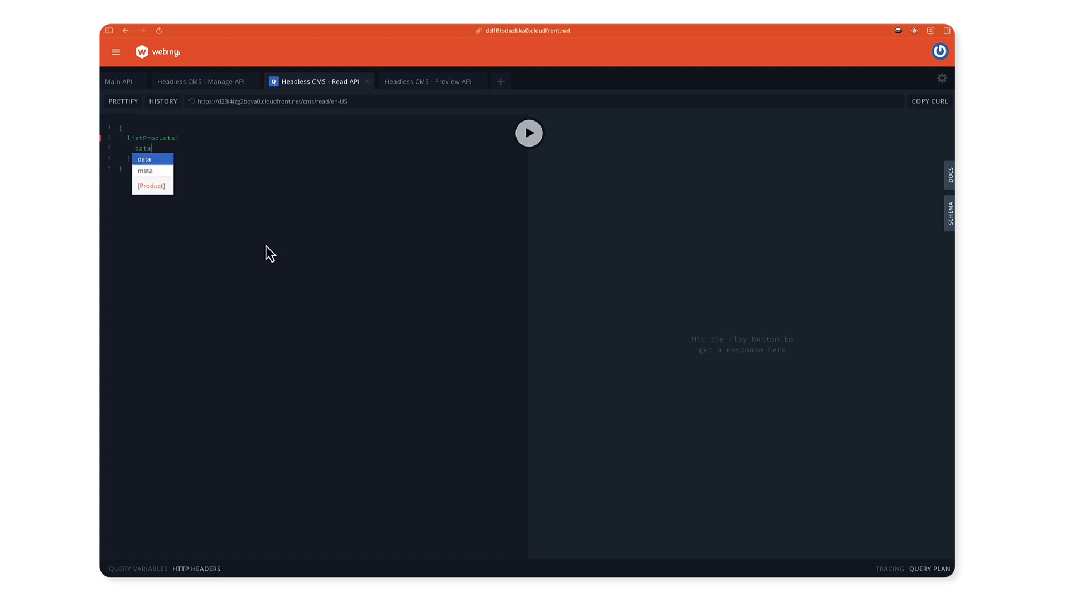
{"action": "type", "text": "{"}
{"action": "key", "text": "Return"}
{"action": "type", "text": "title"}
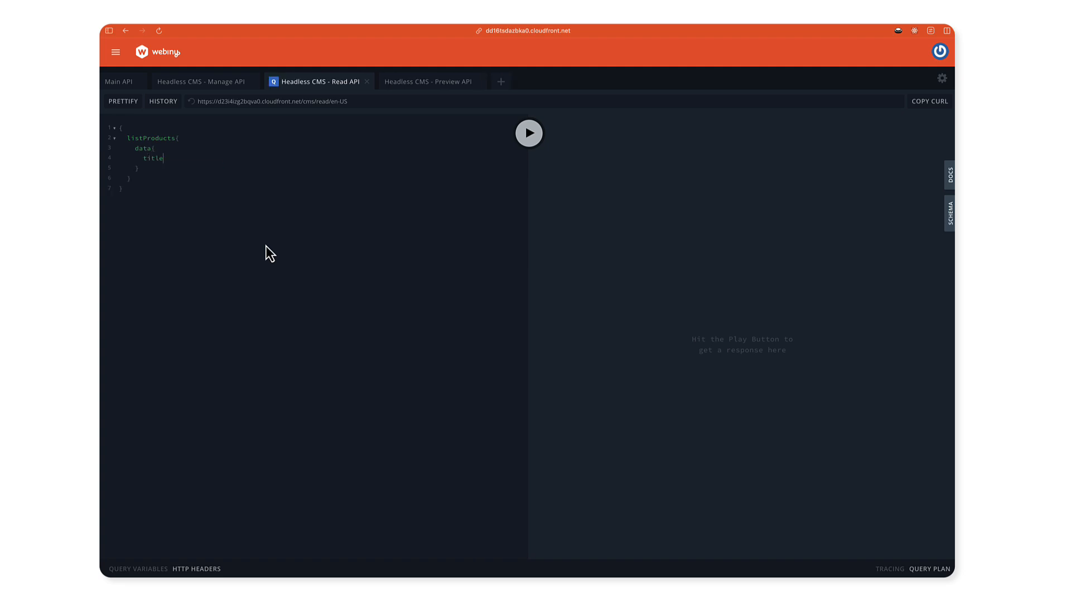
{"action": "key", "text": "super+Return"}
{"action": "left_click_drag", "start_coordinate": [625, 175], "coordinate": [732, 175]}
{"action": "left_click", "coordinate": [731, 175]}
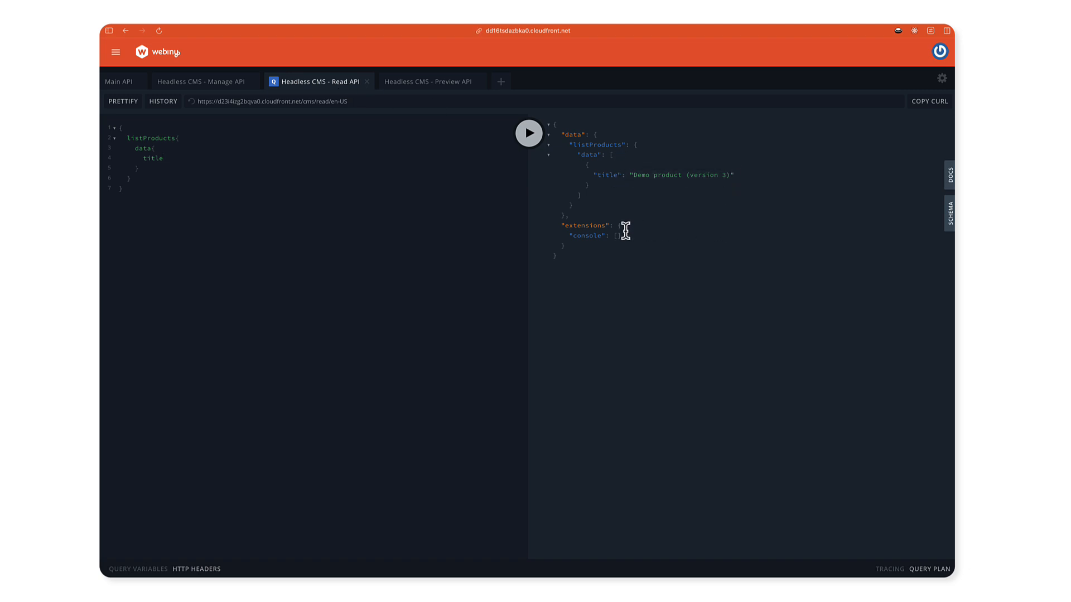
Copy the listProducts query into the Headless CMS Preview API in place of its example, run it, and check the returned title
{"action": "left_click", "coordinate": [320, 235]}
{"action": "key", "text": "super+a"}
{"action": "key", "text": "super+c"}
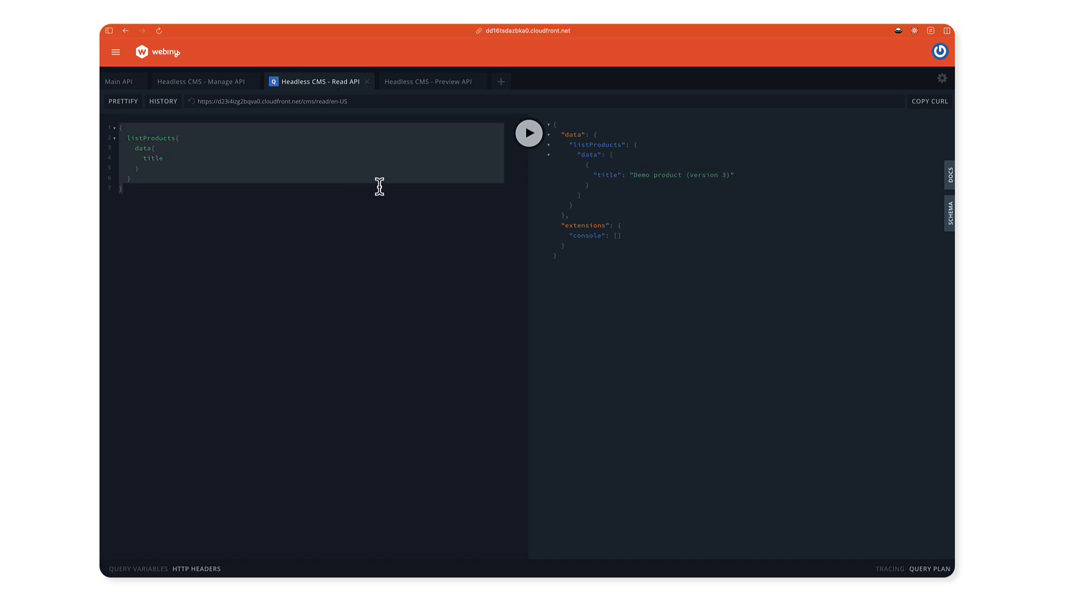
{"action": "left_click", "coordinate": [418, 84]}
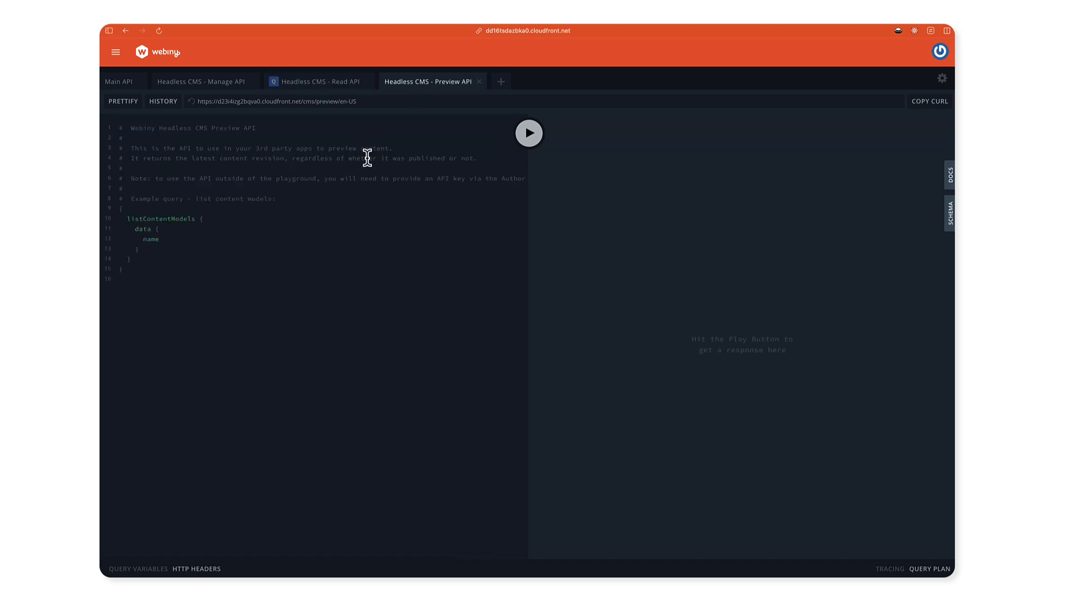
{"action": "key", "text": "super+a"}
{"action": "key", "text": "super+v"}
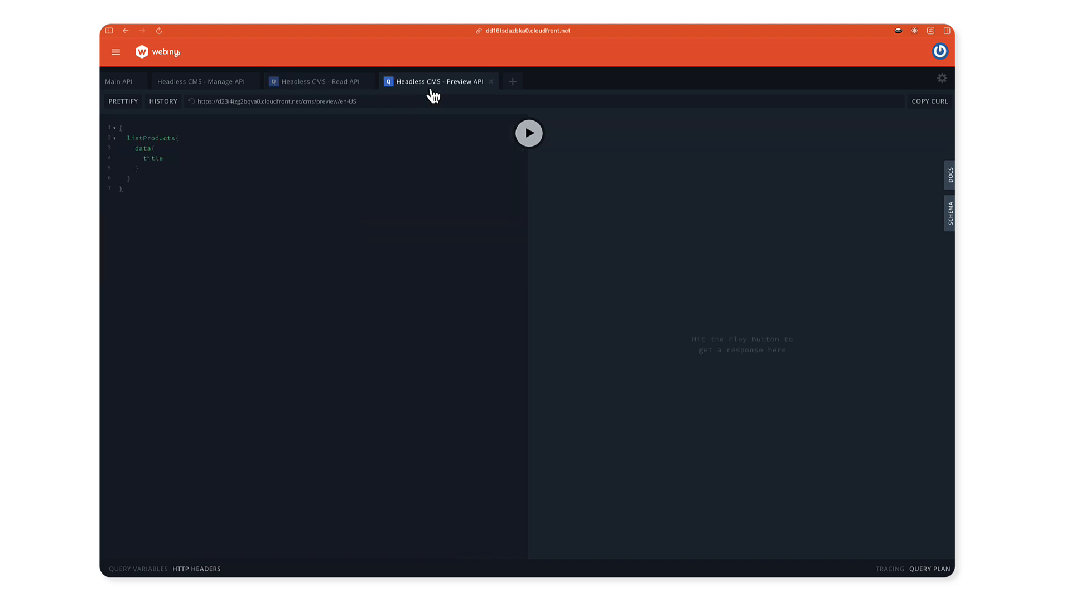
{"action": "left_click", "coordinate": [522, 134]}
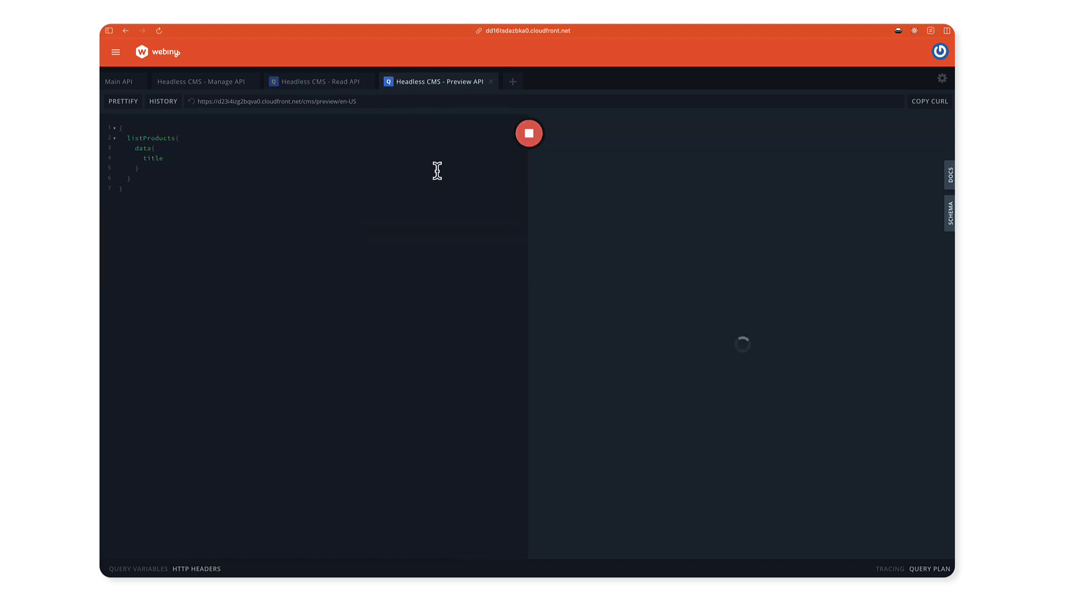
{"action": "left_click_drag", "start_coordinate": [634, 174], "coordinate": [674, 173]}
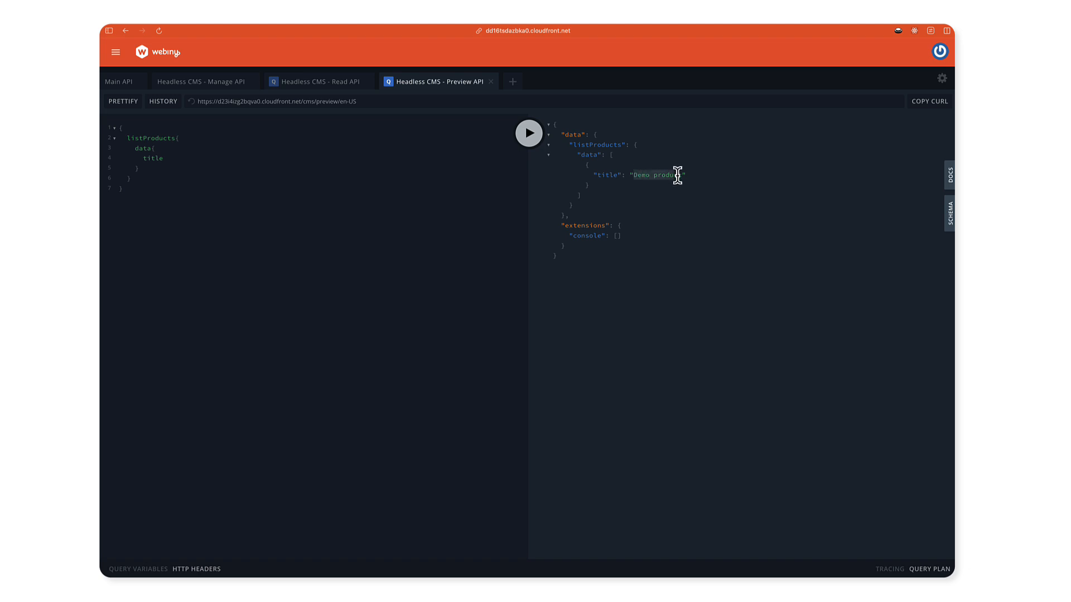
{"action": "left_click", "coordinate": [677, 175]}
Compare the product titles returned by the Read API and the Preview API
{"action": "left_click", "coordinate": [306, 84]}
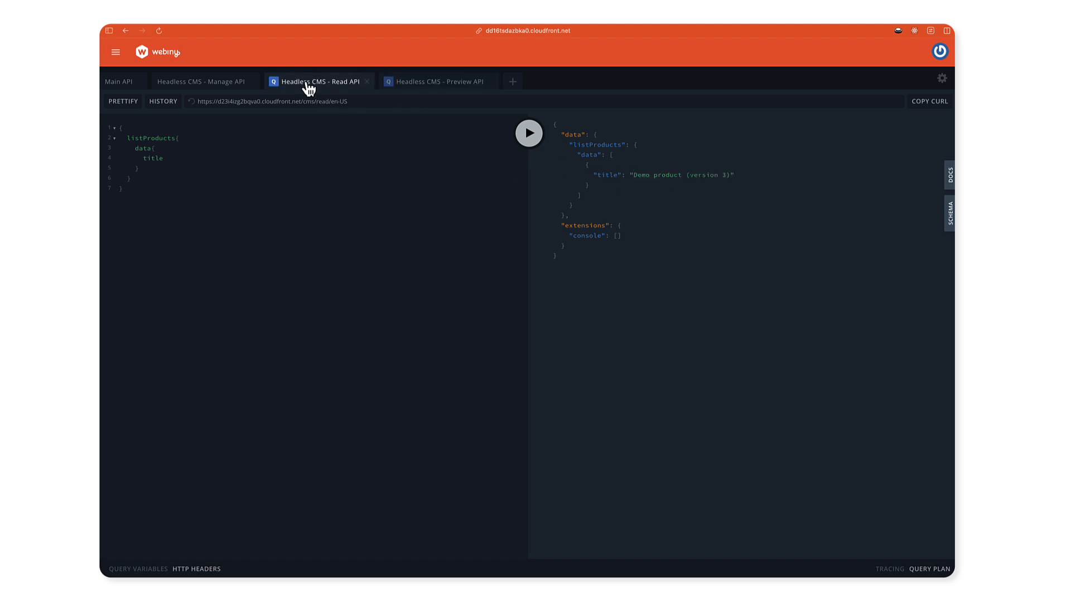
{"action": "left_click", "coordinate": [399, 85]}
{"action": "left_click", "coordinate": [368, 83]}
{"action": "left_click", "coordinate": [449, 88]}
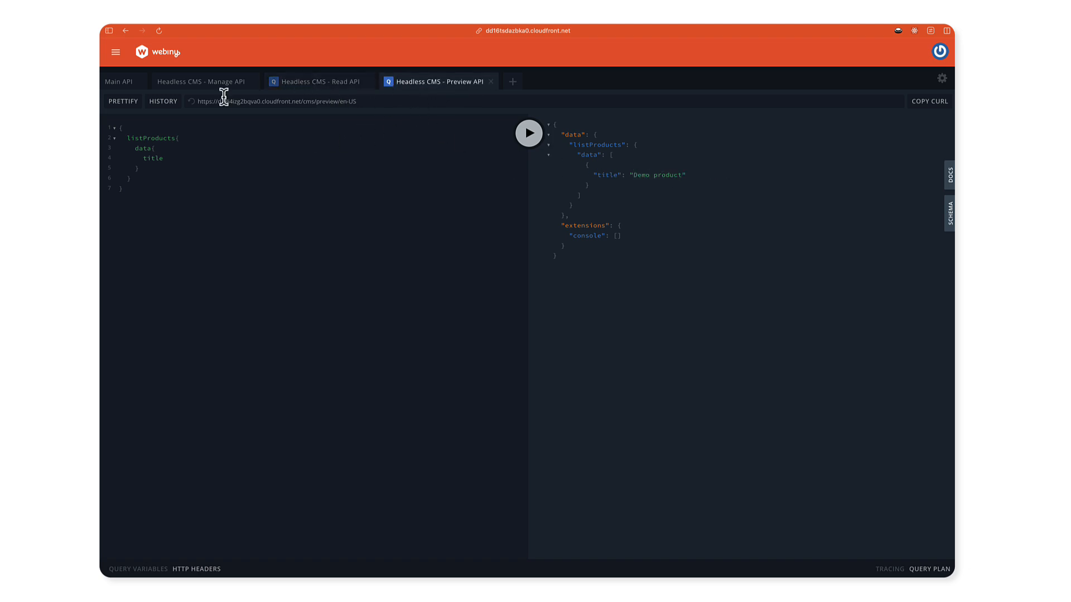